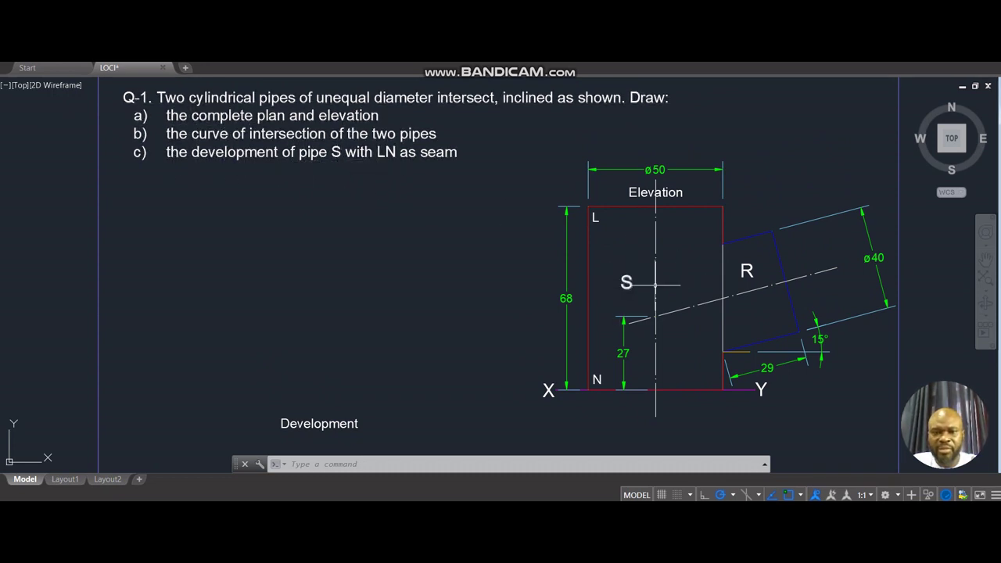
{"action": "left_click", "coordinate": [617, 261]}
{"action": "left_click", "coordinate": [587, 284]}
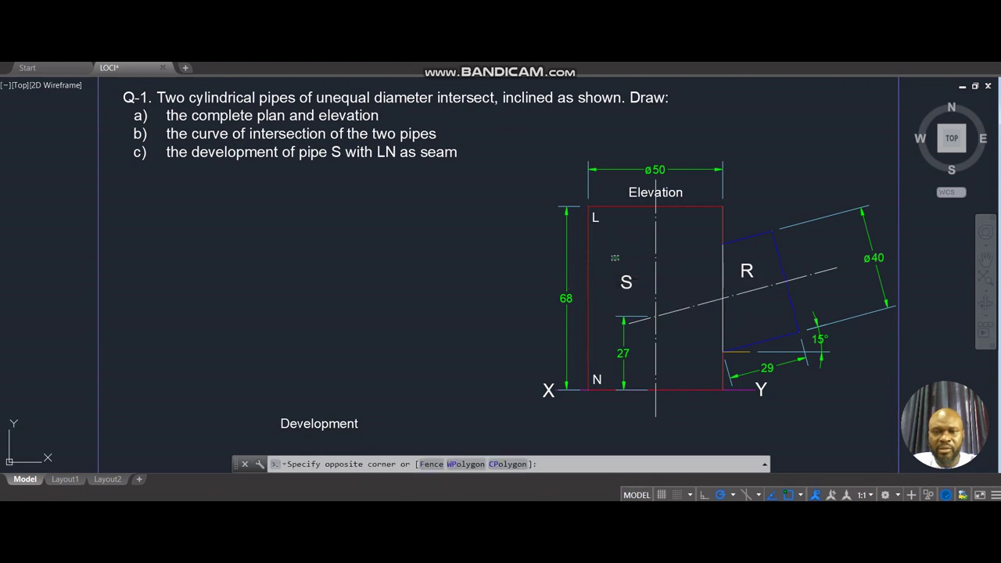
{"action": "left_click", "coordinate": [507, 284]}
{"action": "right_click", "coordinate": [475, 293]}
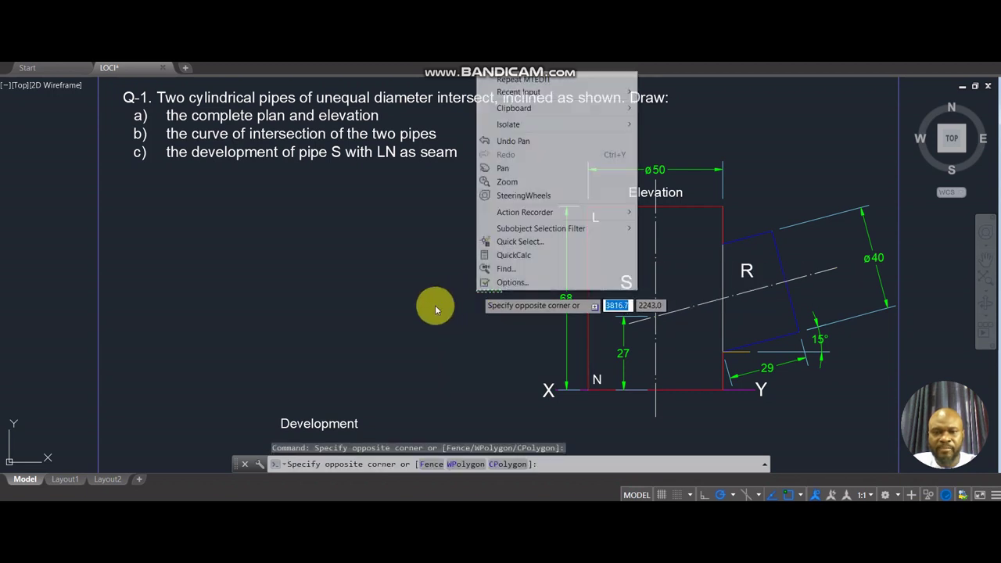
{"action": "right_click", "coordinate": [435, 305]}
{"action": "key", "text": "Escape"}
{"action": "key", "text": "Escape"}
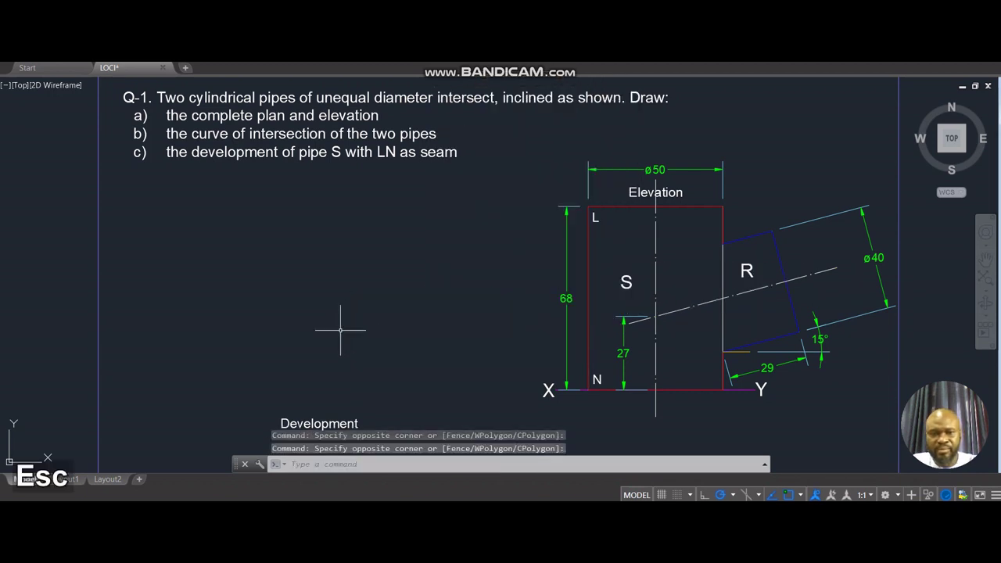
{"action": "middle_click_drag", "start_coordinate": [604, 293], "coordinate": [604, 290]}
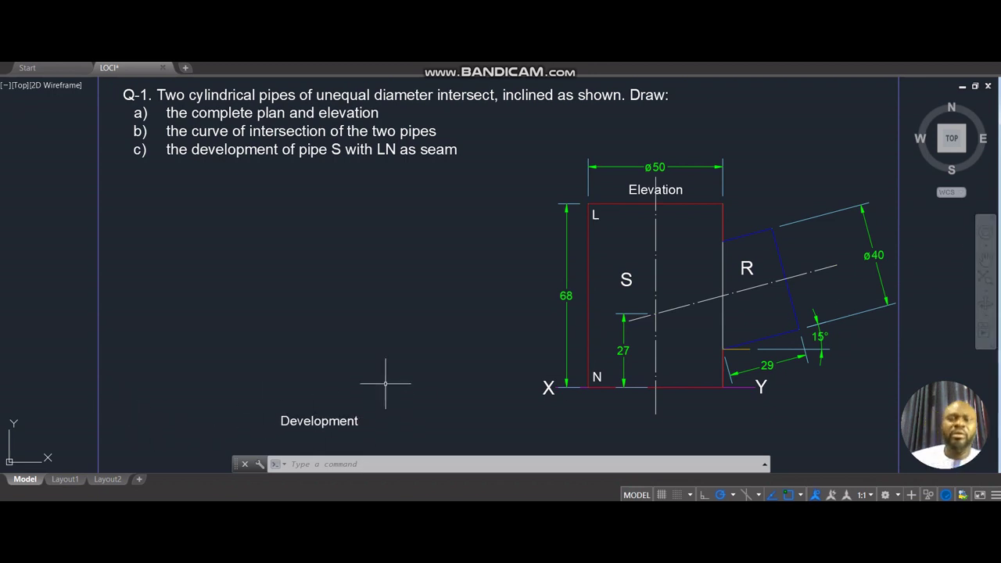
- Assign the circle of pipe S in the plan to the OUTLINE layer
{"action": "mouse_move", "coordinate": [368, 373]}
{"action": "middle_mouse_down"}
{"action": "mouse_move", "coordinate": [378, 370]}
{"action": "mouse_move", "coordinate": [350, 308]}
{"action": "middle_mouse_up"}
{"action": "mouse_move", "coordinate": [632, 373]}
{"action": "middle_mouse_down"}
{"action": "mouse_move", "coordinate": [608, 392]}
{"action": "mouse_move", "coordinate": [609, 335]}
{"action": "middle_mouse_up"}
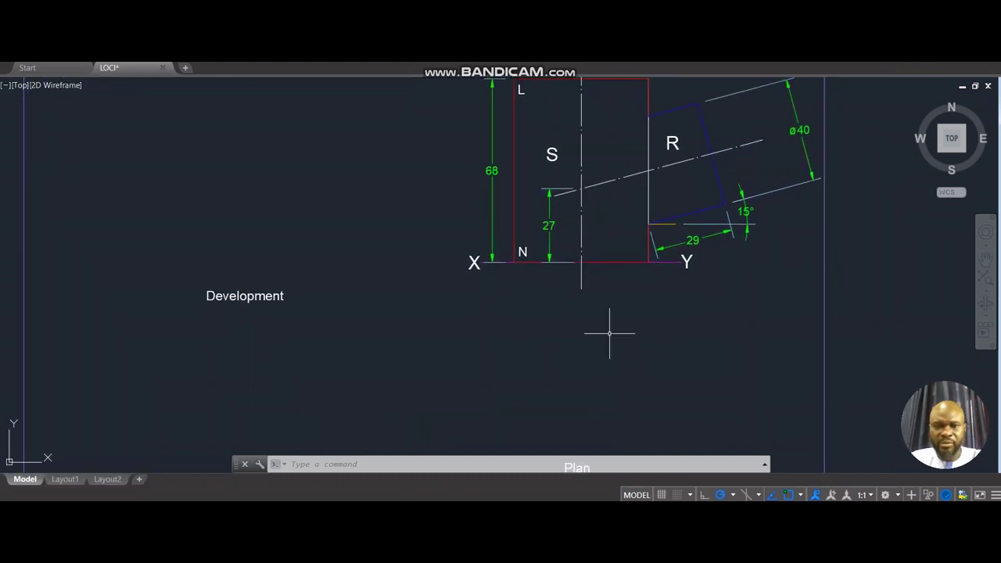
{"action": "key", "text": "Escape"}
{"action": "key", "text": "Escape"}
{"action": "left_click", "coordinate": [662, 293]}
{"action": "left_click", "coordinate": [628, 263]}
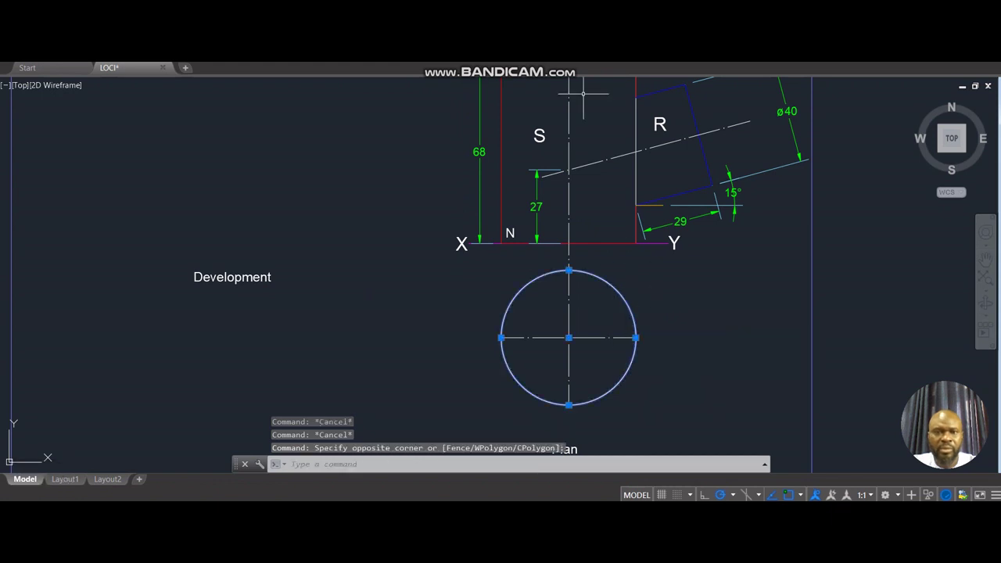
{"action": "left_click", "coordinate": [530, 55]}
{"action": "left_click", "coordinate": [533, 147]}
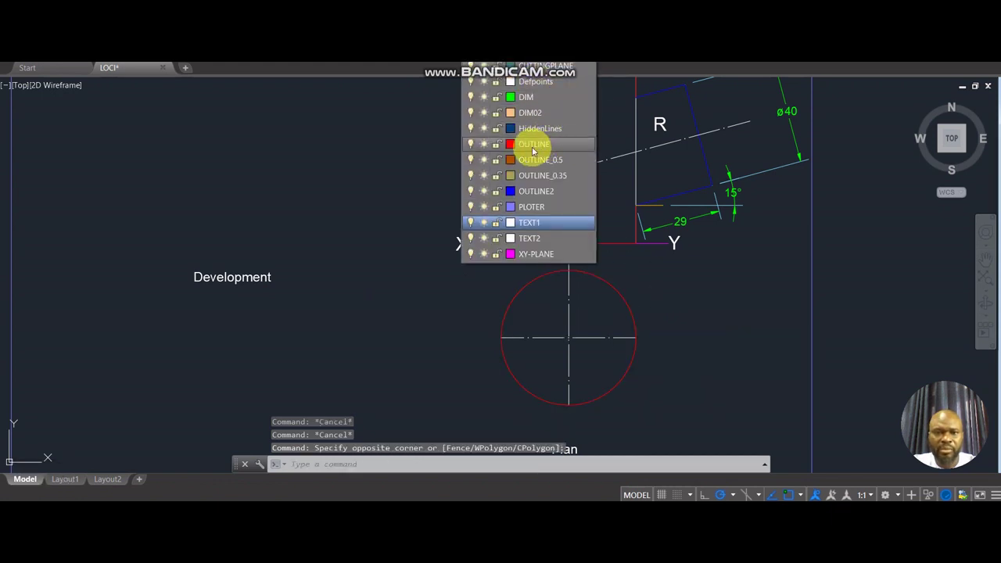
{"action": "key", "text": "Escape"}
- Draw vertical construction lines through pipe S's right edge and the upper corner, midpoint and lower corner of pipe R's outer end
{"action": "middle_click_drag", "start_coordinate": [682, 328], "coordinate": [645, 267]}
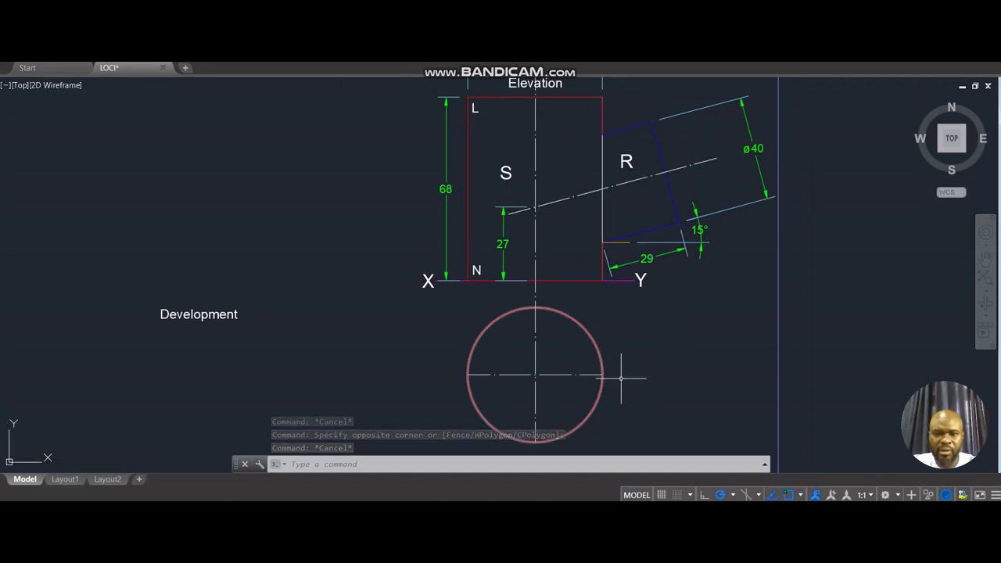
{"action": "middle_click_drag", "start_coordinate": [626, 365], "coordinate": [623, 355]}
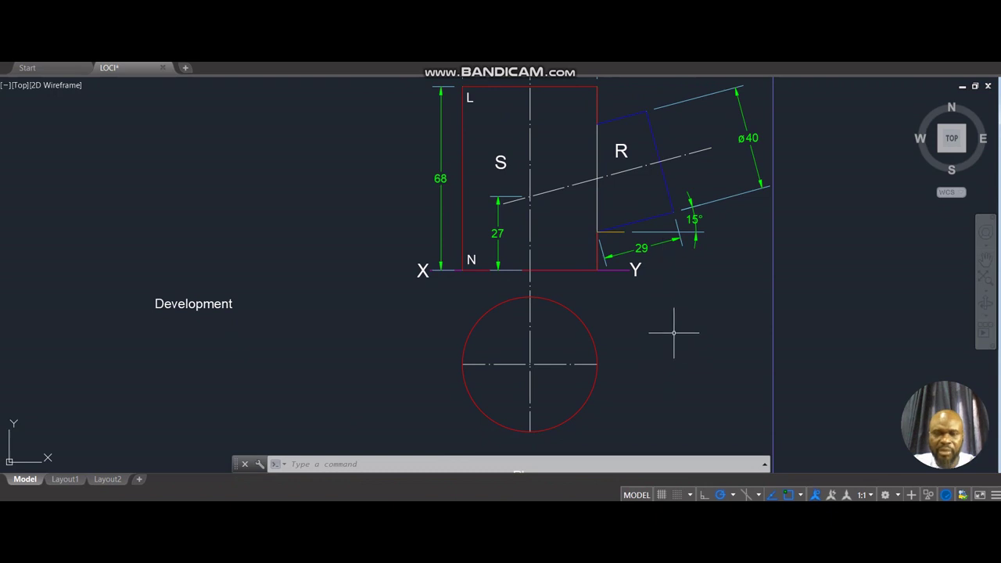
{"action": "left_click", "coordinate": [479, 286]}
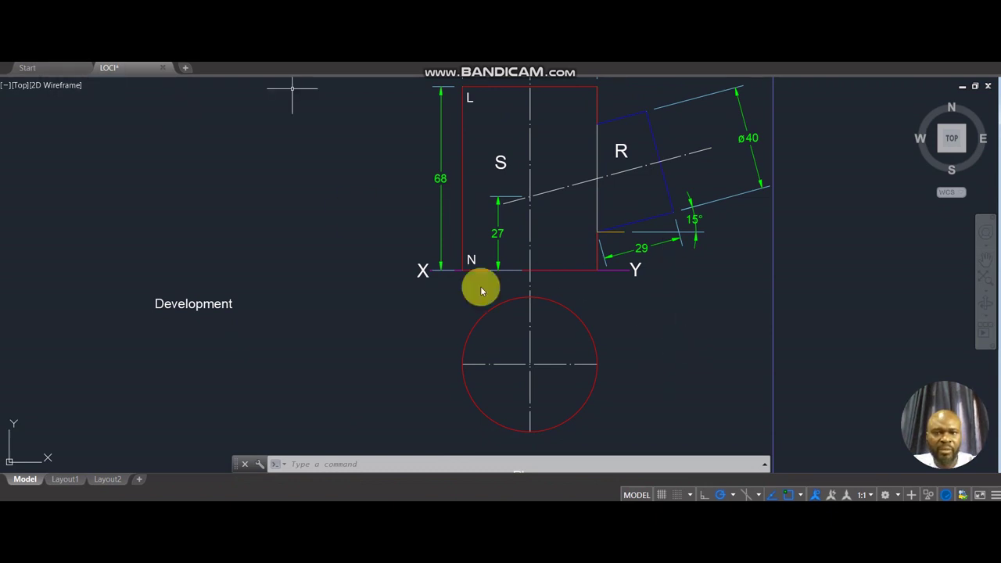
{"action": "type", "text": "XL"}
{"action": "key", "text": "Return"}
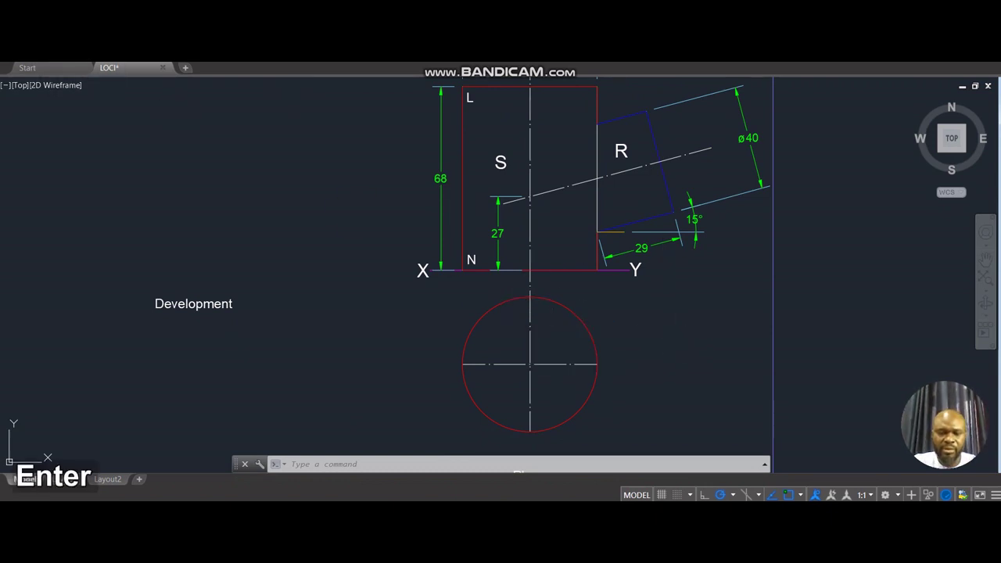
{"action": "type", "text": "v"}
{"action": "key", "text": "Return"}
{"action": "middle_click_drag", "start_coordinate": [702, 298], "coordinate": [693, 320]}
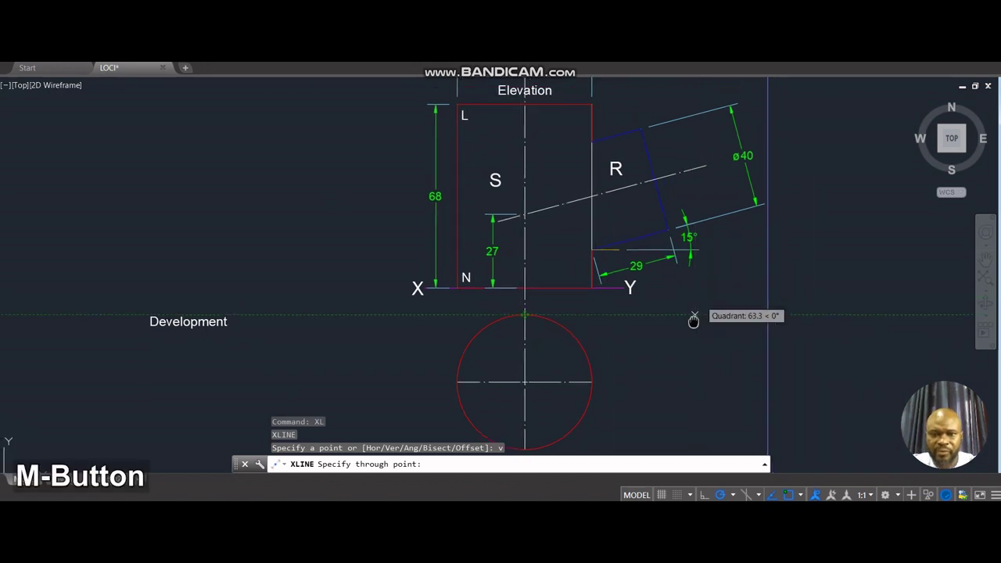
{"action": "left_click", "coordinate": [639, 133]}
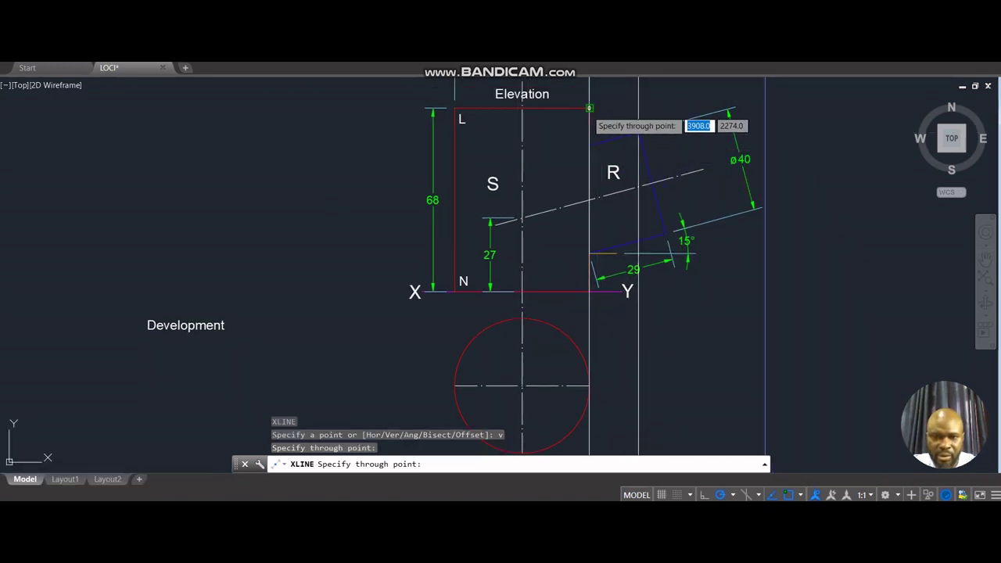
{"action": "left_click", "coordinate": [589, 108]}
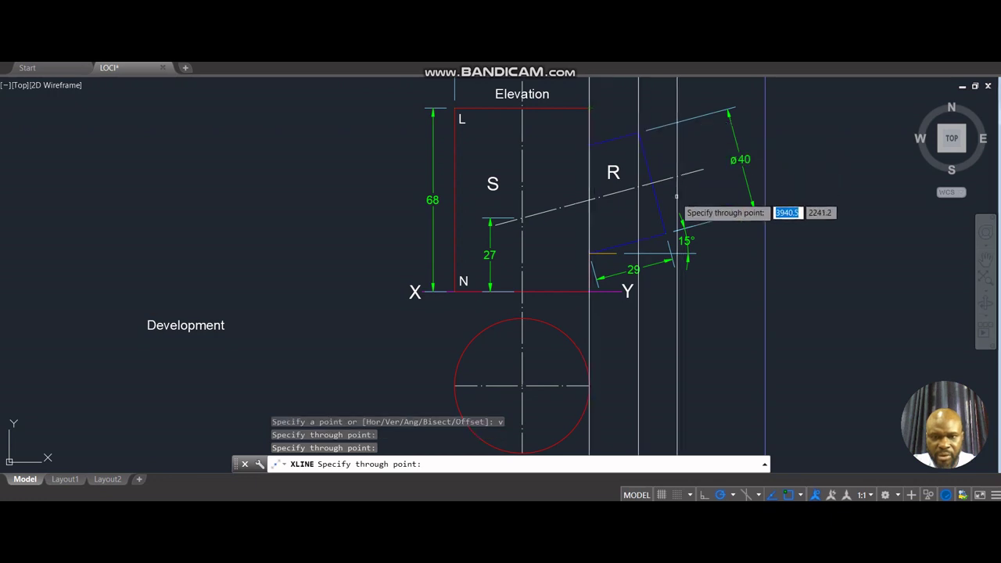
{"action": "left_click", "coordinate": [652, 183]}
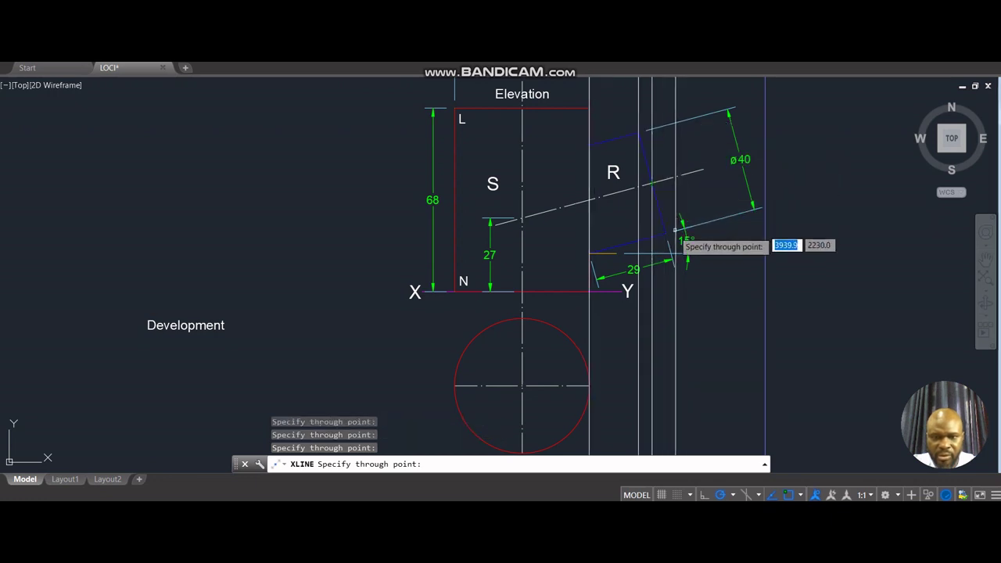
{"action": "left_click", "coordinate": [666, 234]}
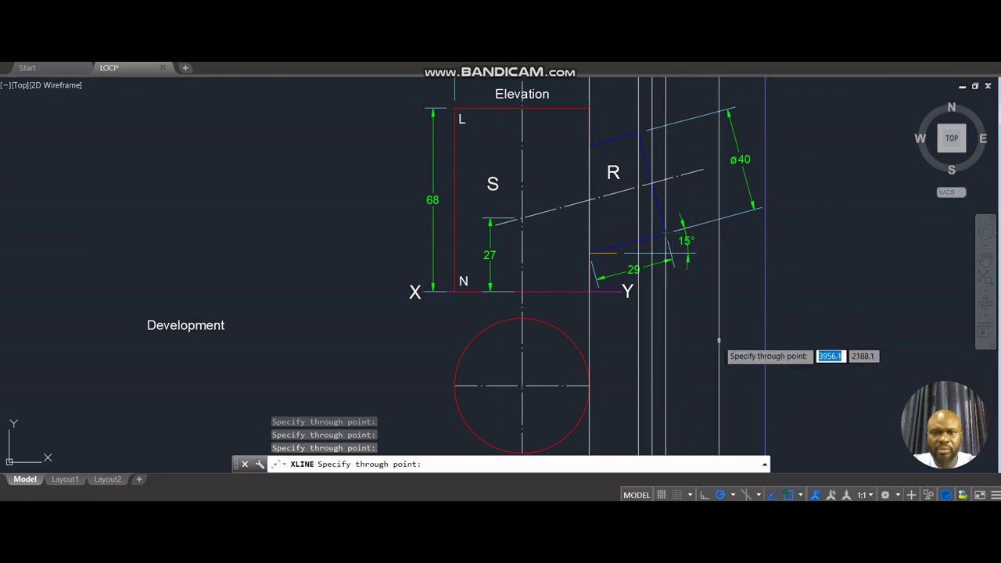
{"action": "middle_click_drag", "start_coordinate": [716, 338], "coordinate": [727, 313]}
{"action": "key", "text": "Escape"}
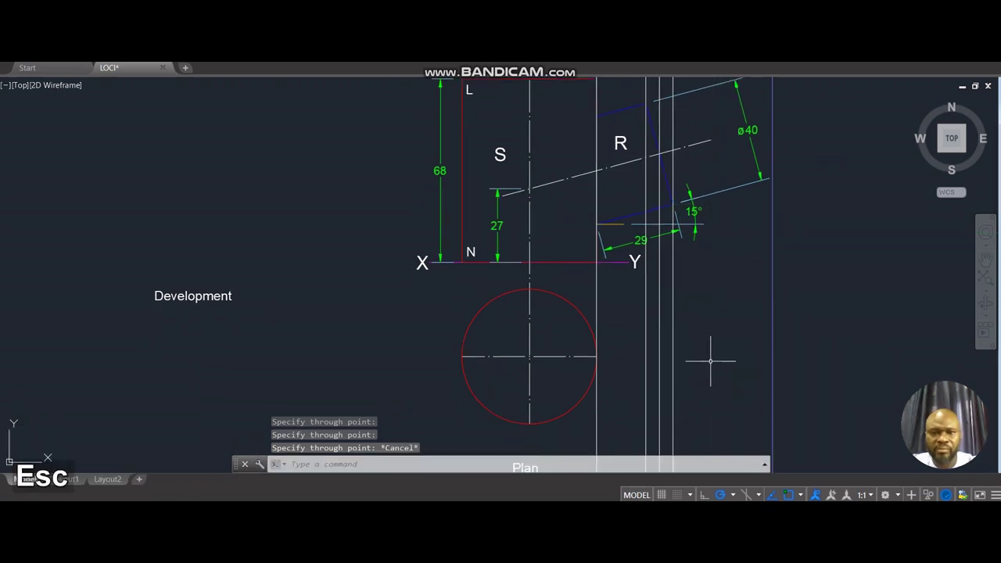
- Copy pipe R's inclined centre line from its midpoint onto the upper and lower edges of pipe R
{"action": "middle_click_drag", "start_coordinate": [859, 280], "coordinate": [805, 313]}
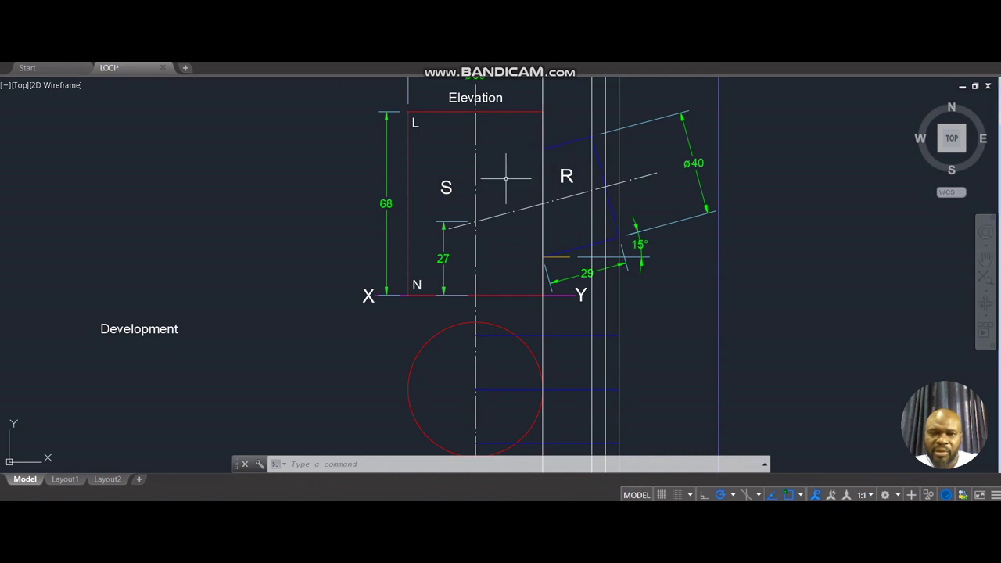
{"action": "key", "text": "Escape"}
{"action": "key", "text": "Escape"}
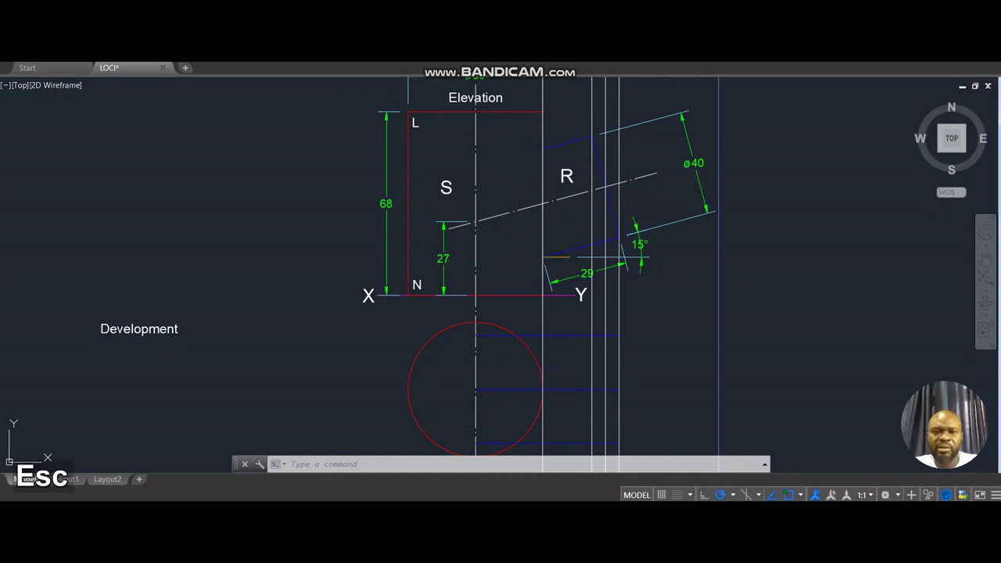
{"action": "left_click", "coordinate": [528, 207]}
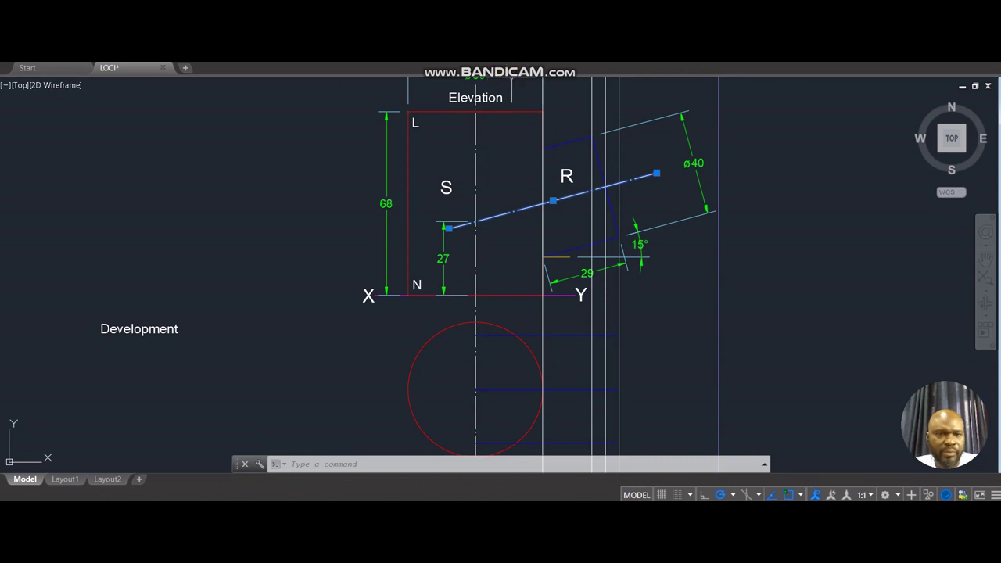
{"action": "type", "text": "co"}
{"action": "key", "text": "Return"}
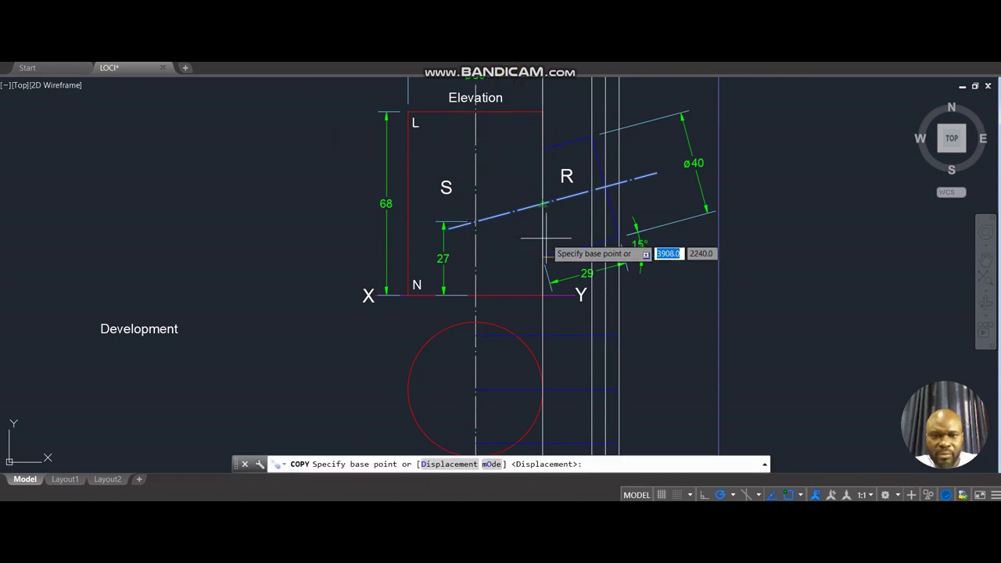
{"action": "left_click", "coordinate": [553, 201]}
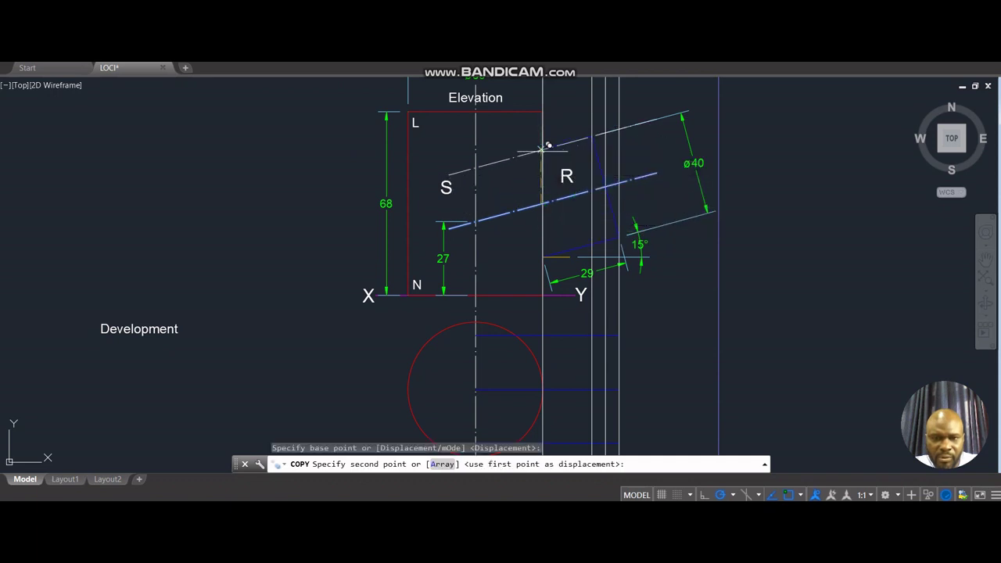
{"action": "left_click", "coordinate": [553, 146]}
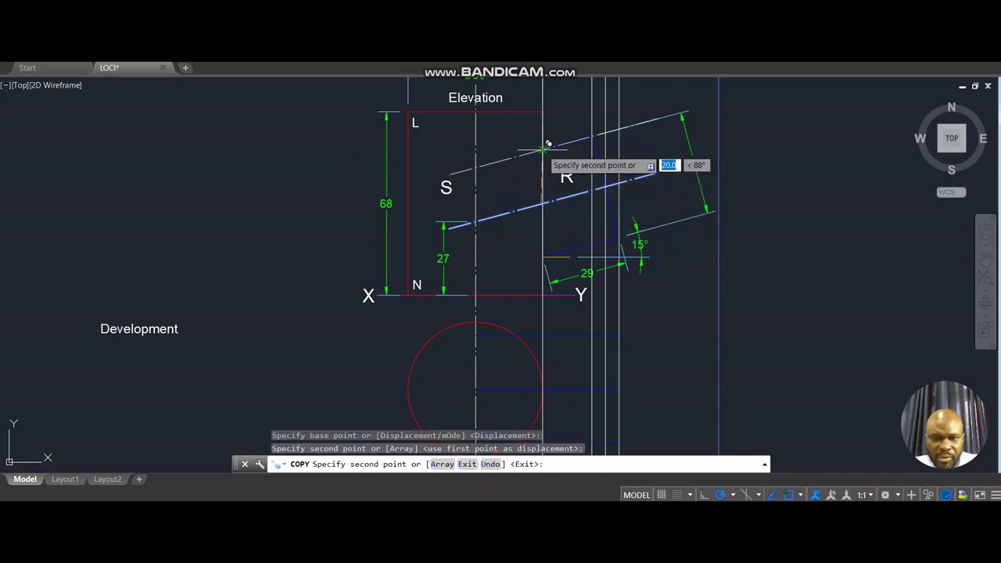
{"action": "left_click", "coordinate": [553, 257]}
{"action": "key", "text": "Escape"}
- Give the two copied inclined lines along pipe R's upper and lower edges a continuous line style
{"action": "left_click", "coordinate": [513, 150]}
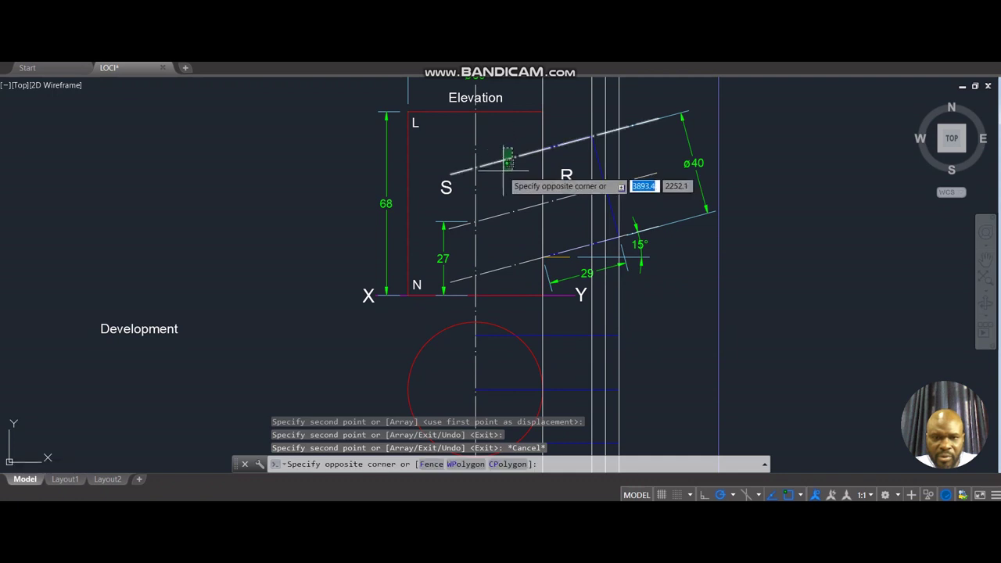
{"action": "left_click", "coordinate": [501, 167]}
{"action": "left_click", "coordinate": [518, 256]}
{"action": "left_click", "coordinate": [505, 276]}
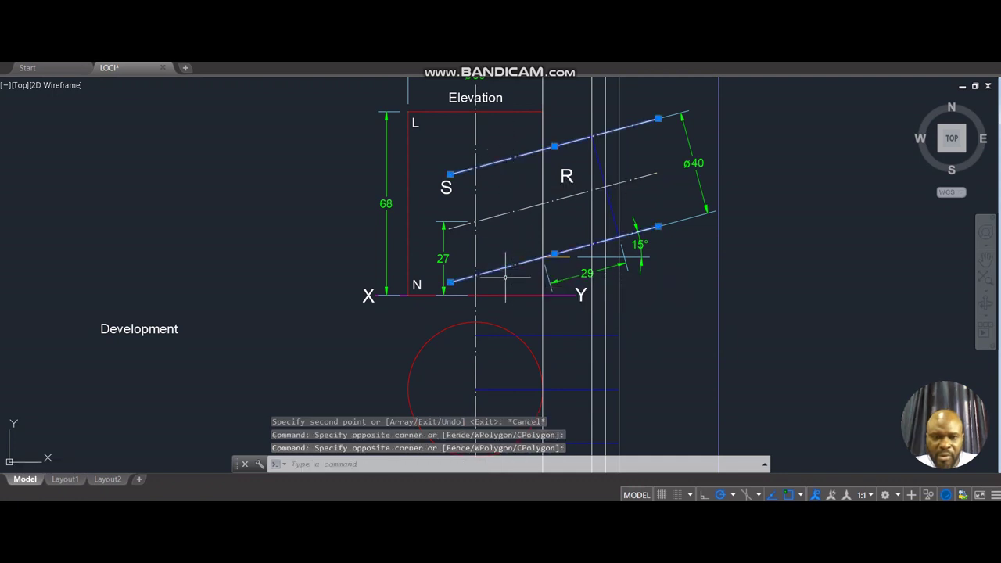
{"action": "right_click", "coordinate": [669, 290]}
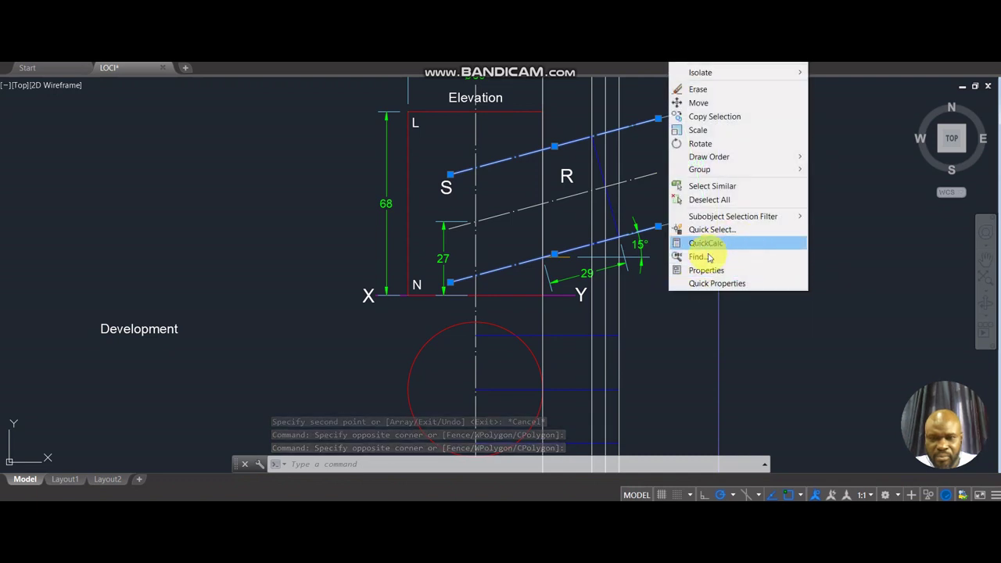
{"action": "key", "text": "Escape"}
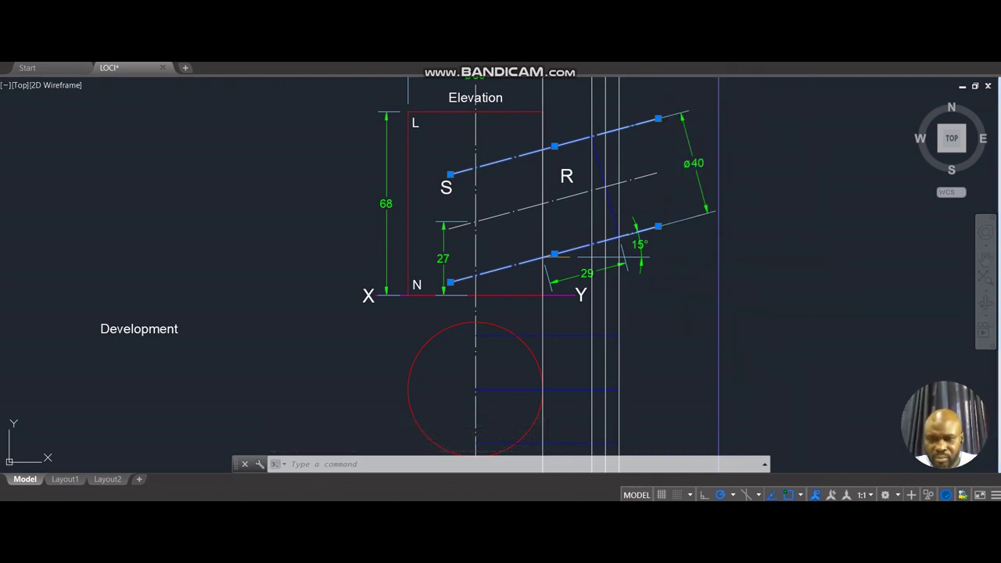
{"action": "key", "text": "Escape"}
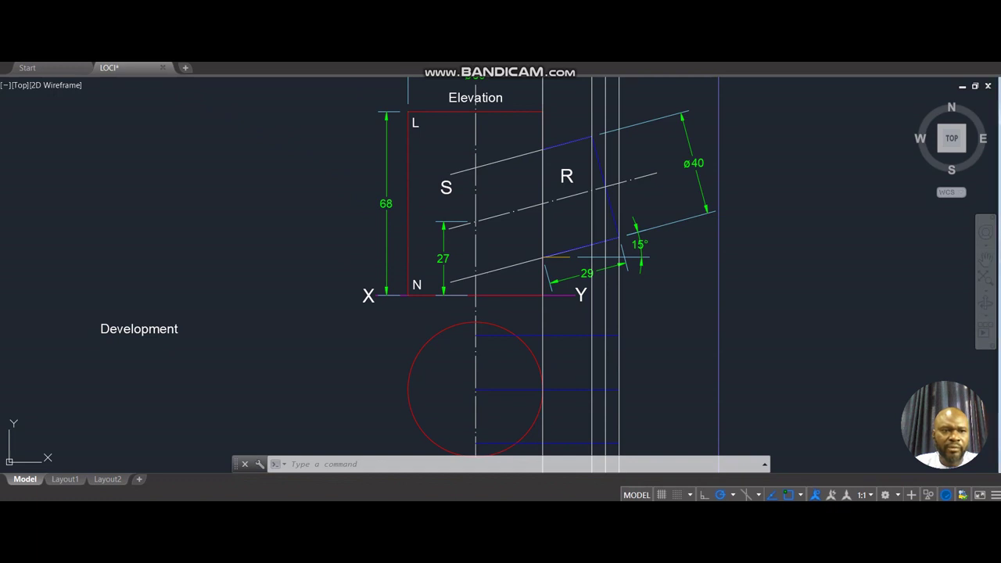
- Draw a semicircular arc on pipe R's outer end in the elevation, centred on the end's midpoint and running between its two corners
{"action": "left_click", "coordinate": [94, 59]}
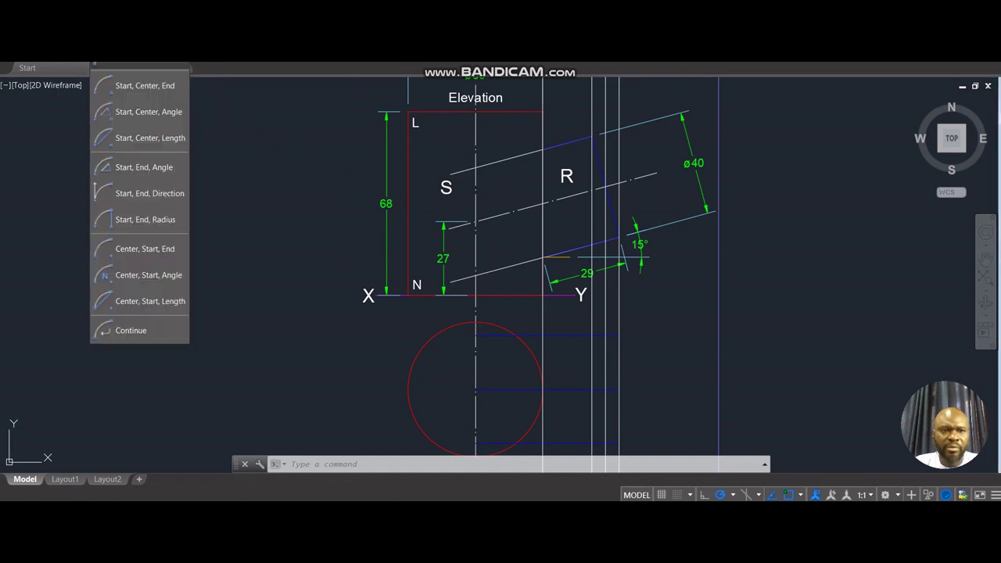
{"action": "left_click", "coordinate": [139, 251]}
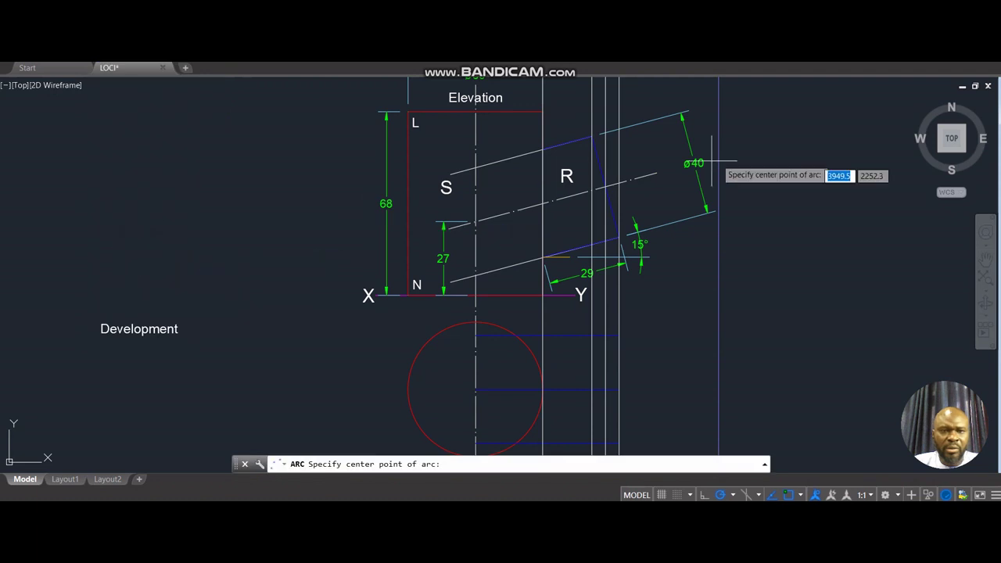
{"action": "scroll", "coordinate": [603, 188], "scroll_direction": "up", "scroll_amount": 2}
{"action": "scroll", "coordinate": [606, 191], "scroll_direction": "up", "scroll_amount": 2}
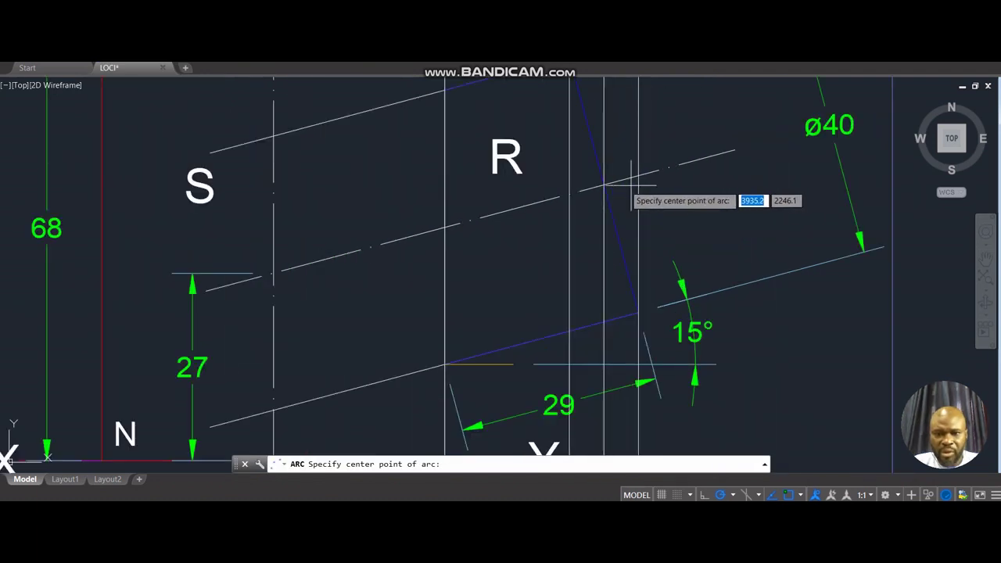
{"action": "left_click", "coordinate": [603, 186]}
{"action": "scroll", "coordinate": [673, 156], "scroll_direction": "down", "scroll_amount": 5}
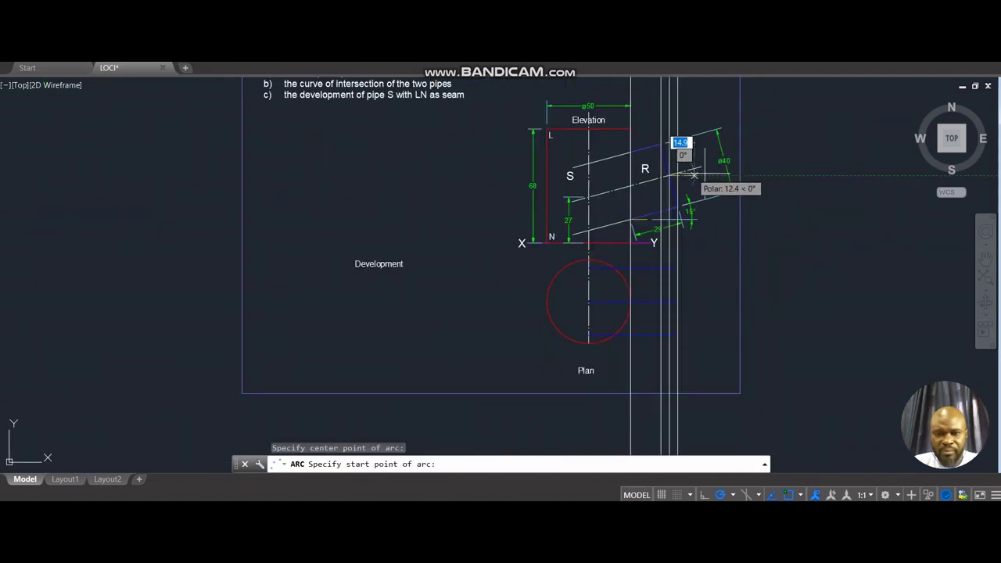
{"action": "middle_click_drag", "start_coordinate": [682, 147], "coordinate": [693, 153]}
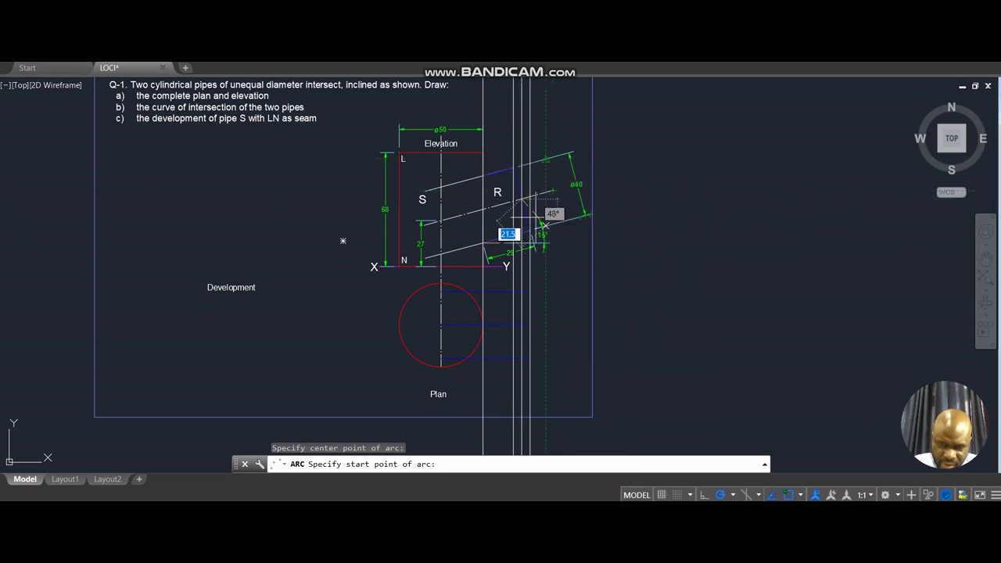
{"action": "scroll", "coordinate": [526, 182], "scroll_direction": "up", "scroll_amount": 4}
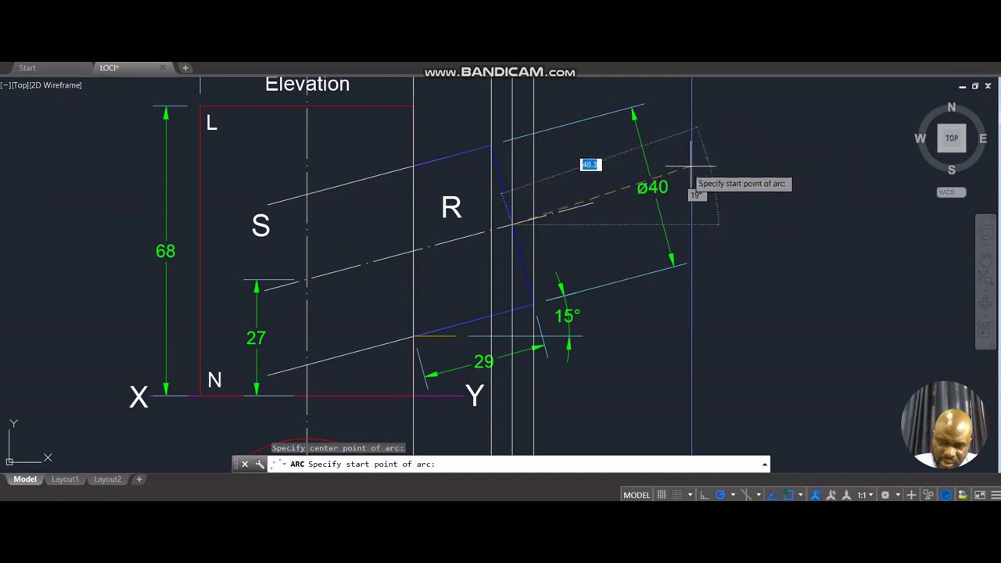
{"action": "left_click", "coordinate": [491, 145]}
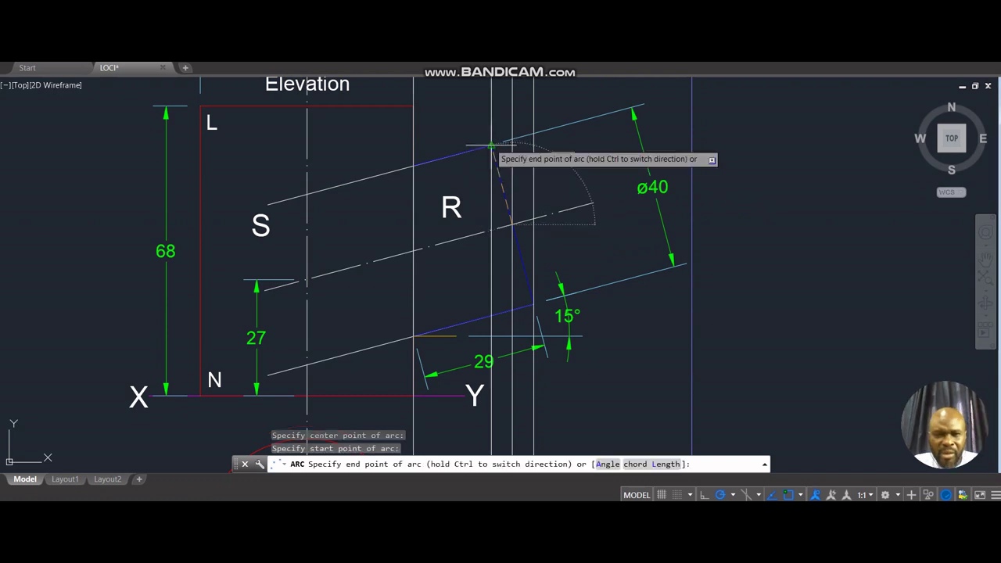
{"action": "key", "text": "ctrl"}
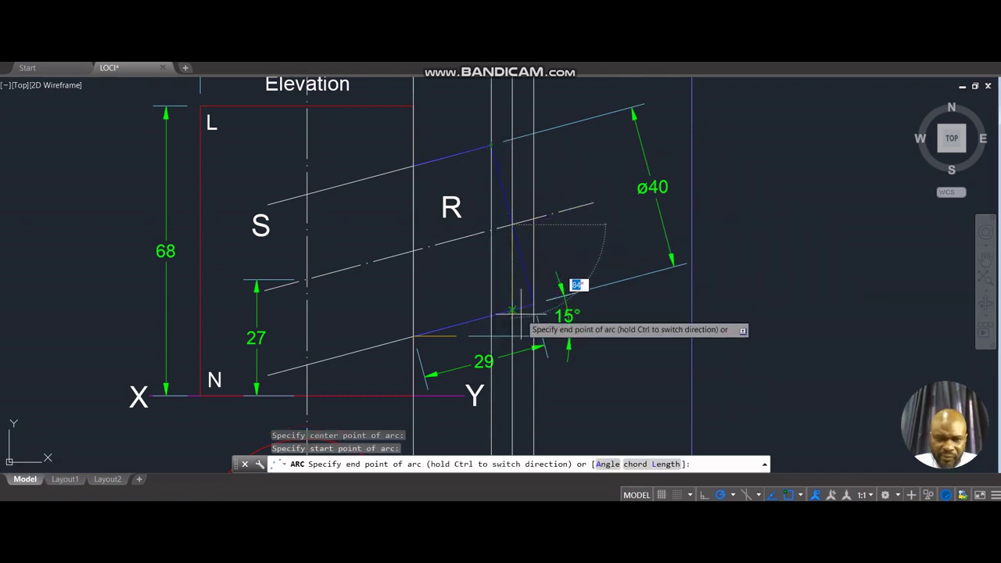
{"action": "left_click", "coordinate": [548, 300]}
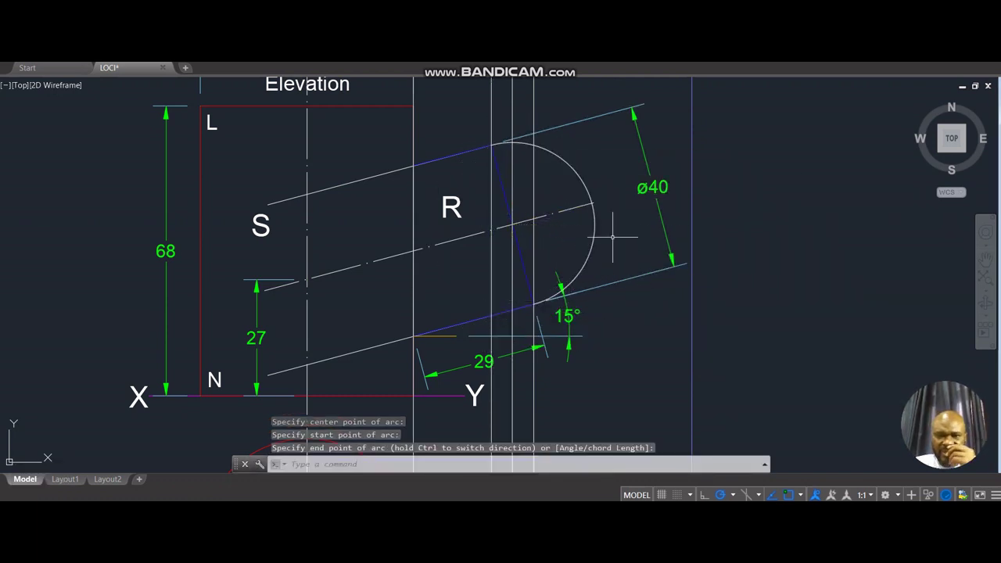
- Divide the semicircle on pipe R's outer end into 4 equal segments
{"action": "left_click", "coordinate": [775, 305]}
{"action": "left_click", "coordinate": [491, 141]}
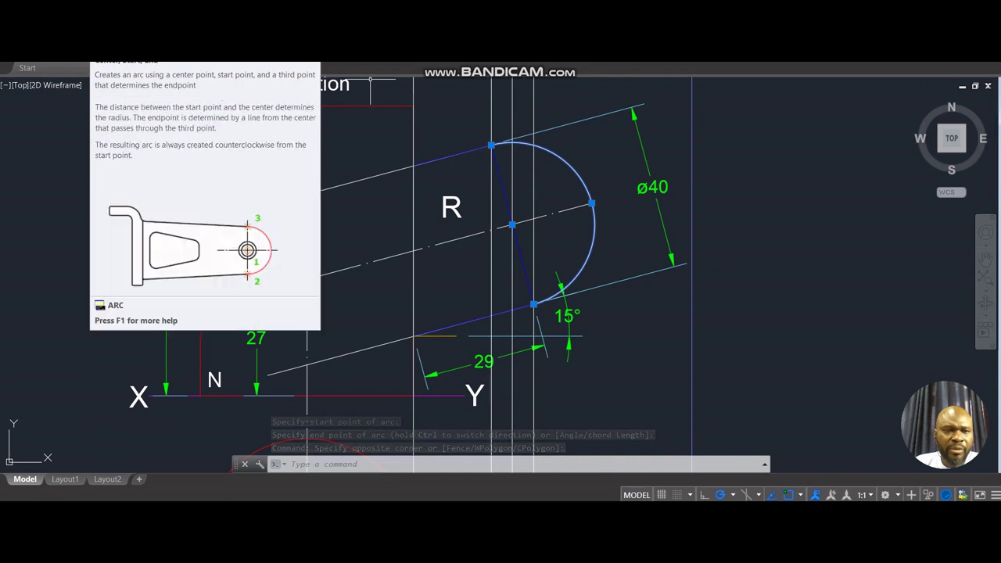
{"action": "mouse_move", "coordinate": [31, 68]}
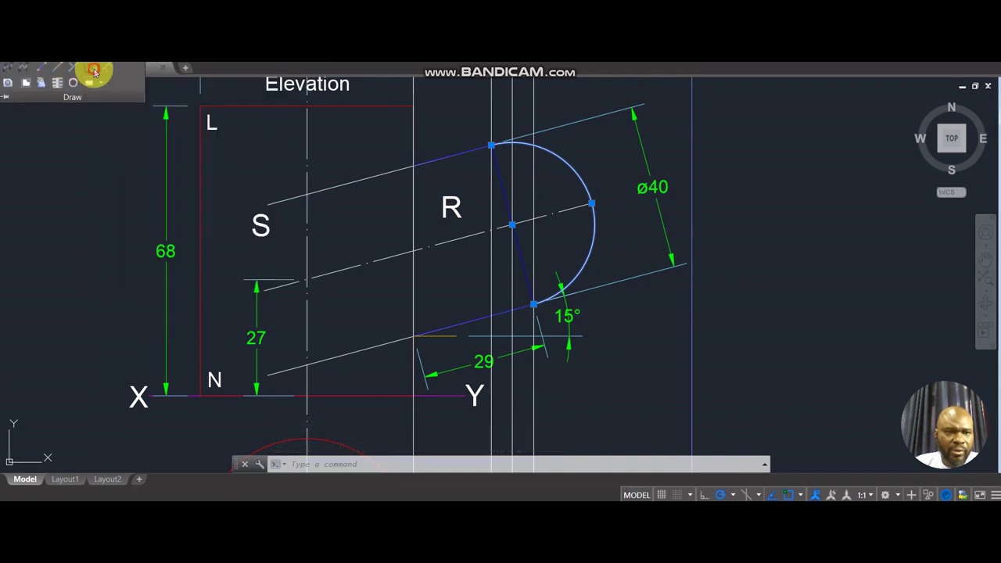
{"action": "left_click", "coordinate": [94, 70]}
{"action": "left_click", "coordinate": [583, 178]}
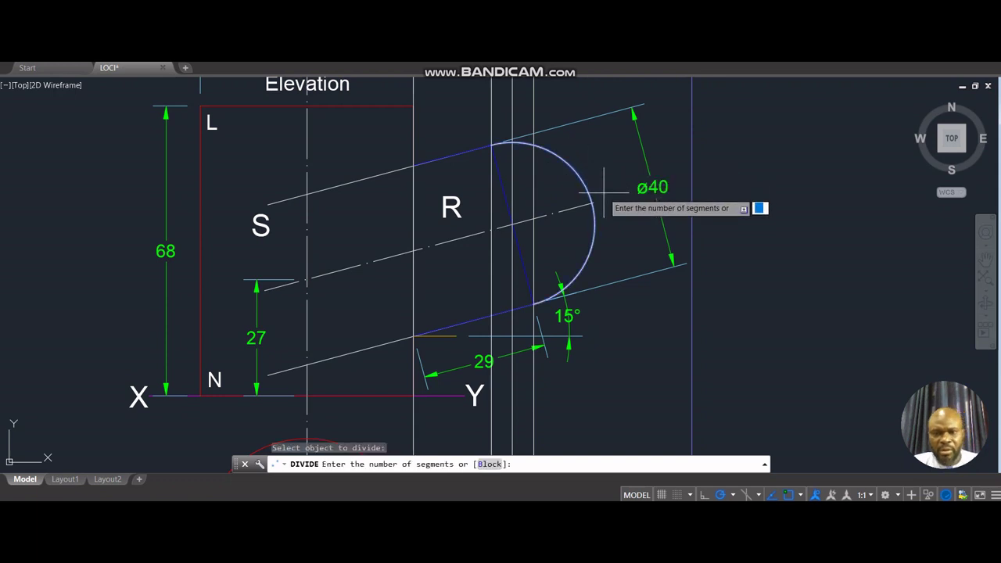
{"action": "type", "text": "4"}
{"action": "key", "text": "Return"}
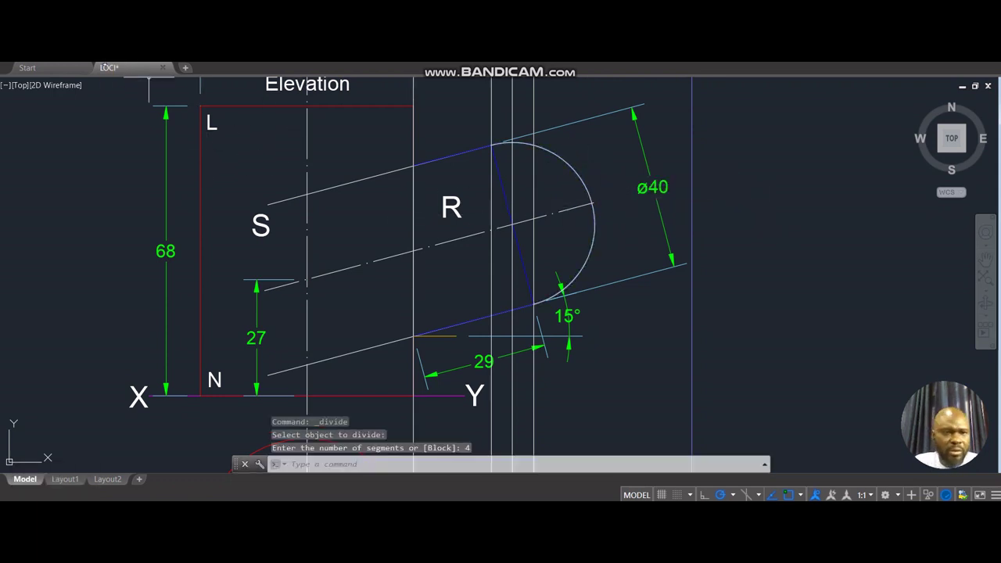
- Copy pipe R's upper inclined line from its outer corner to the first and third division points of the semicircle
{"action": "left_click", "coordinate": [346, 186]}
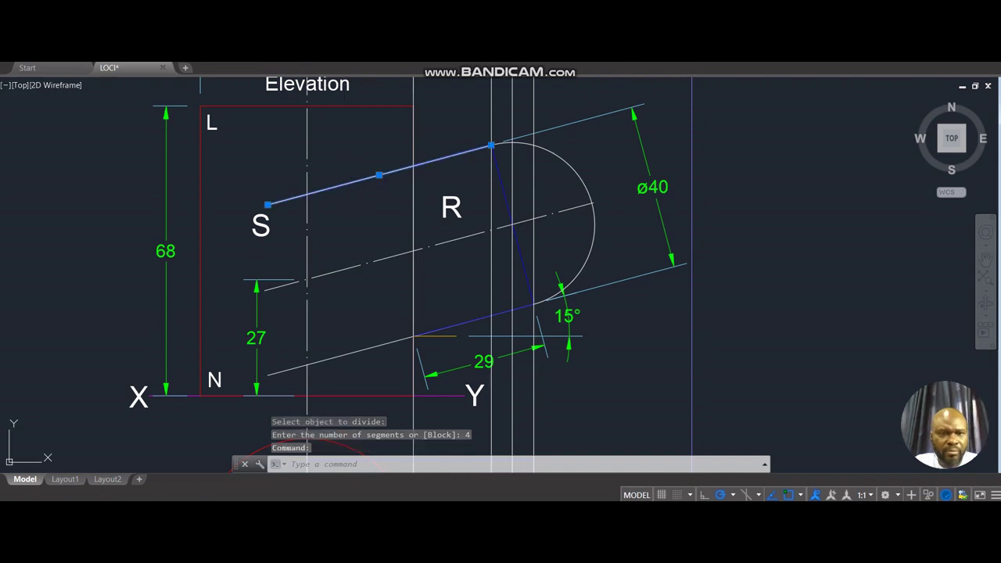
{"action": "type", "text": "co"}
{"action": "key", "text": "Return"}
{"action": "left_click", "coordinate": [492, 146]}
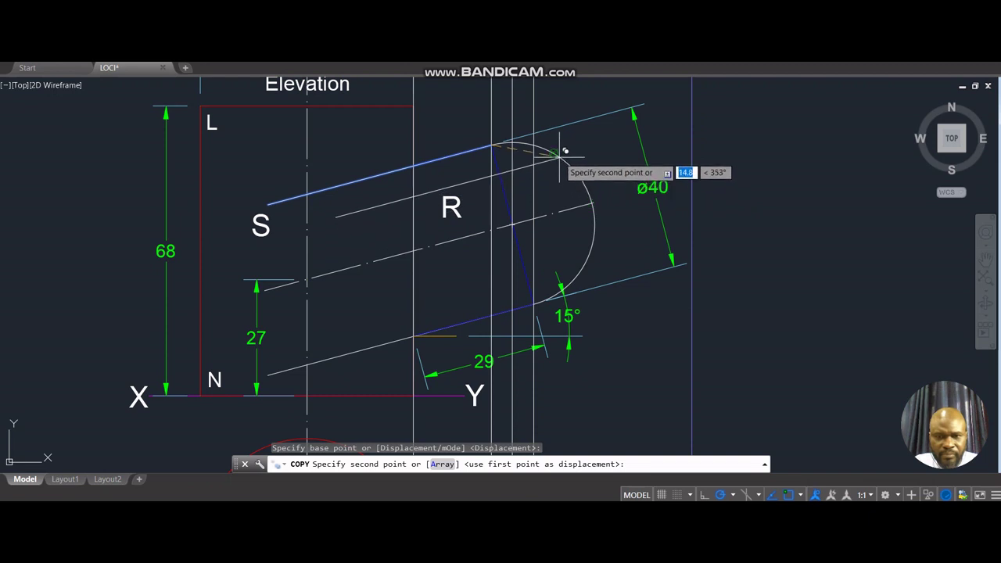
{"action": "left_click", "coordinate": [560, 147]}
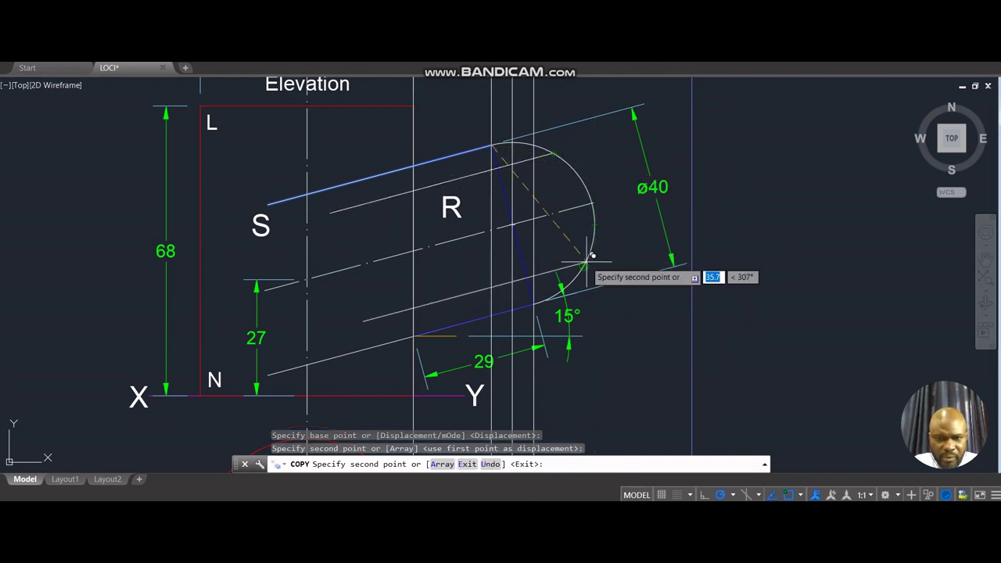
{"action": "left_click", "coordinate": [585, 265]}
{"action": "key", "text": "Escape"}
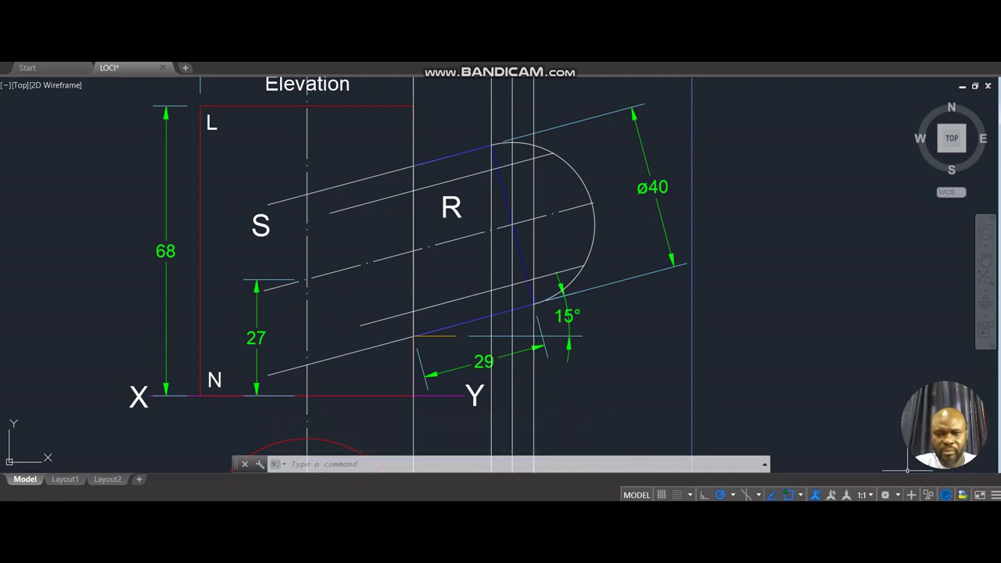
{"action": "scroll", "coordinate": [624, 382], "scroll_direction": "down", "scroll_amount": 2}
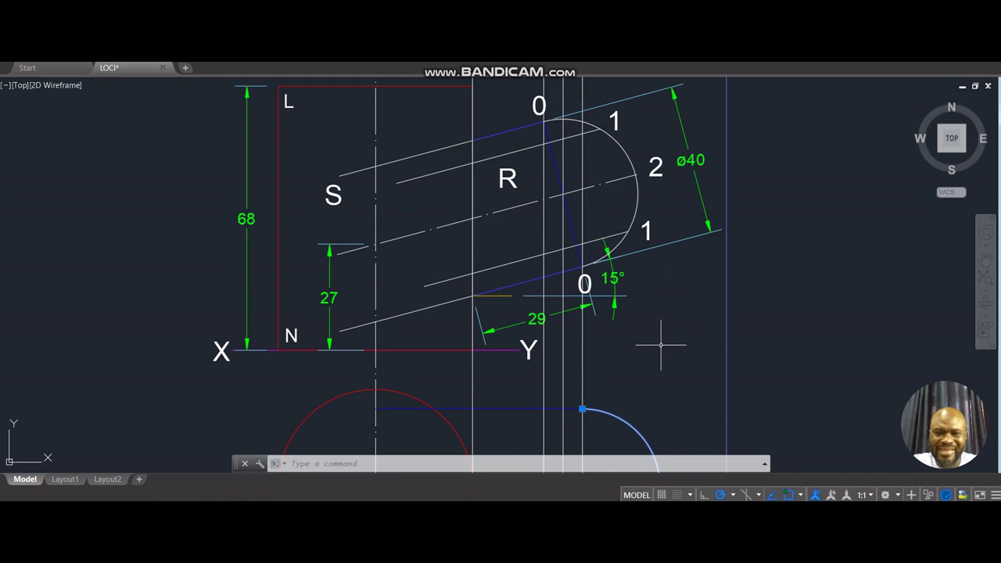
{"action": "mouse_move", "coordinate": [662, 342]}
{"action": "middle_mouse_down"}
{"action": "mouse_move", "coordinate": [668, 242]}
{"action": "mouse_move", "coordinate": [606, 254]}
{"action": "middle_mouse_up"}
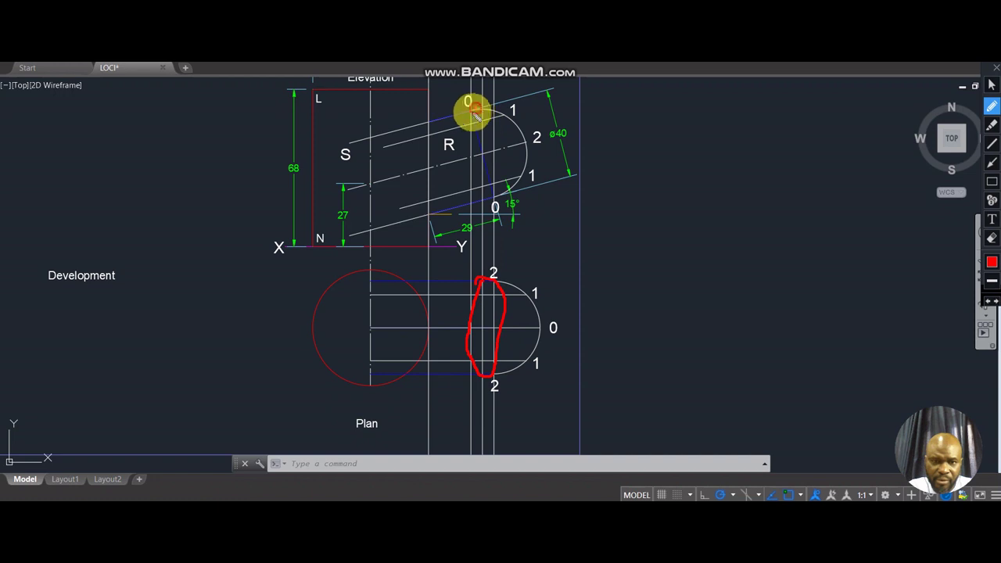
{"action": "mouse_move", "coordinate": [475, 114]}
{"action": "left_mouse_down"}
{"action": "mouse_move", "coordinate": [481, 189]}
{"action": "mouse_move", "coordinate": [504, 190]}
{"action": "mouse_move", "coordinate": [508, 135]}
{"action": "mouse_move", "coordinate": [476, 105]}
{"action": "left_mouse_up"}
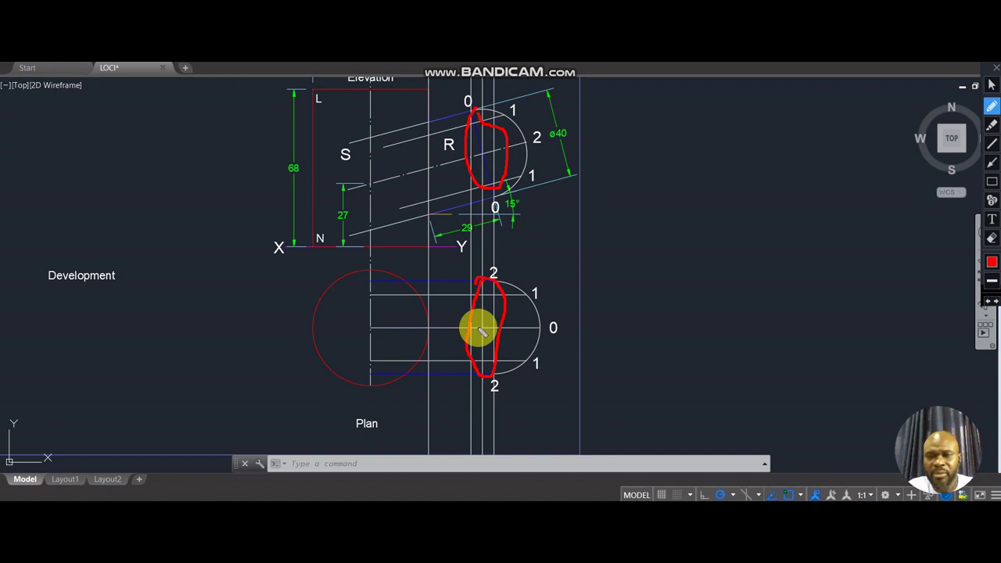
{"action": "key", "text": "Escape"}
- Copy the vertical projector from pipe R's upper outer corner to the points where both generators 1 cross the outer end in the elevation
{"action": "type", "text": "co"}
{"action": "key", "text": "space"}
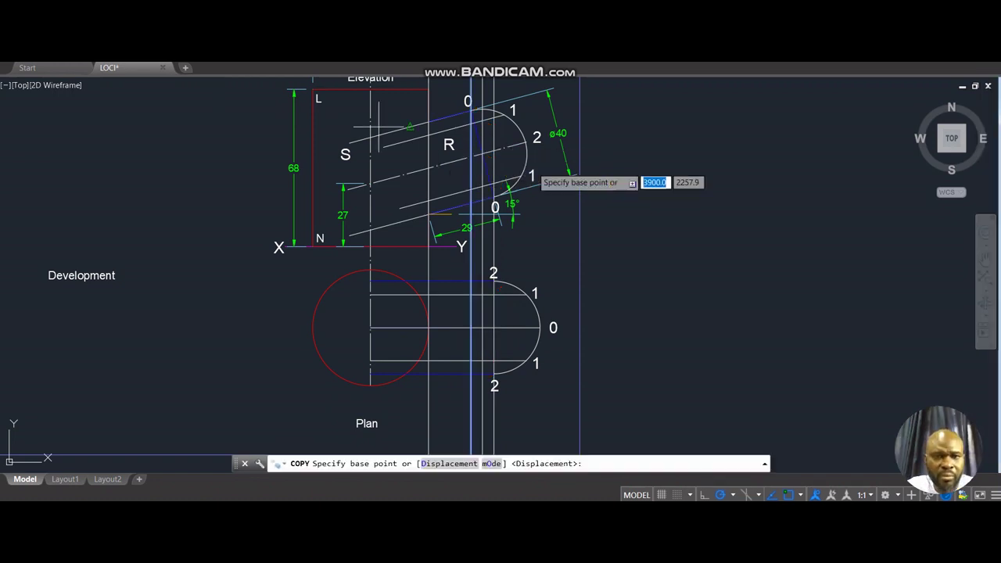
{"action": "middle_click_drag", "start_coordinate": [498, 170], "coordinate": [505, 211]}
{"action": "scroll", "coordinate": [480, 154], "scroll_direction": "up", "scroll_amount": 5}
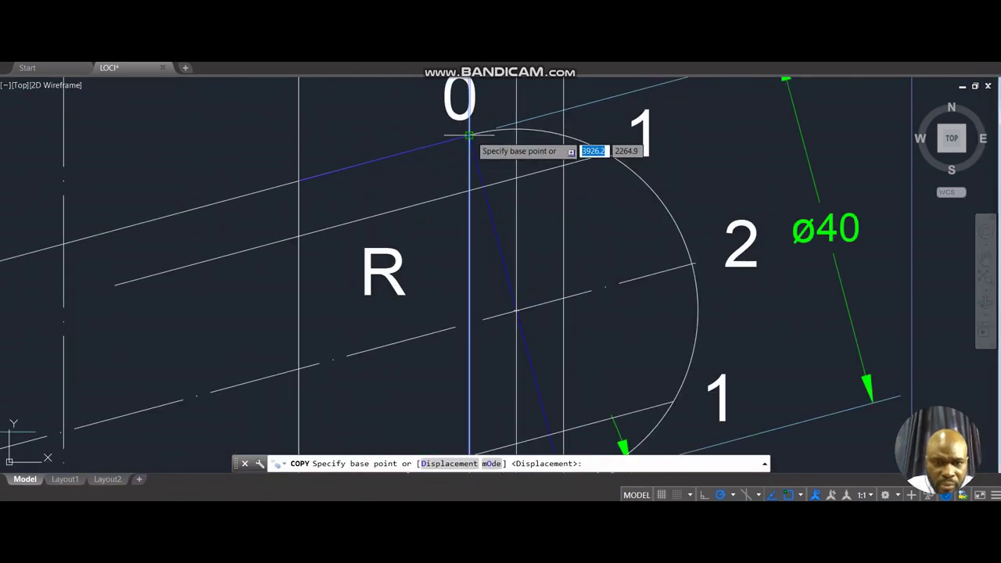
{"action": "left_click", "coordinate": [470, 138]}
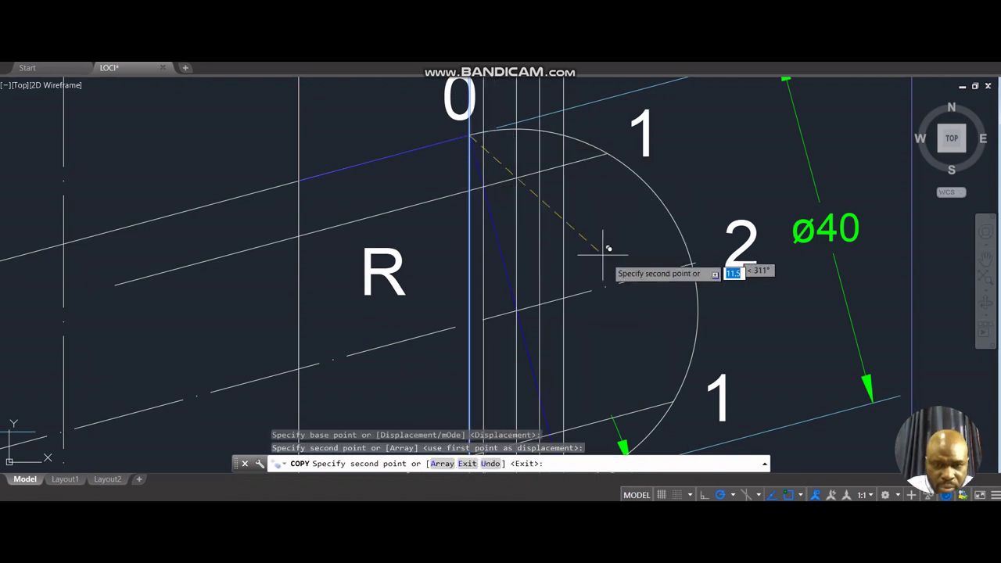
{"action": "mouse_move", "coordinate": [608, 241]}
{"action": "middle_mouse_down"}
{"action": "mouse_move", "coordinate": [599, 230]}
{"action": "mouse_move", "coordinate": [496, 202]}
{"action": "middle_mouse_up"}
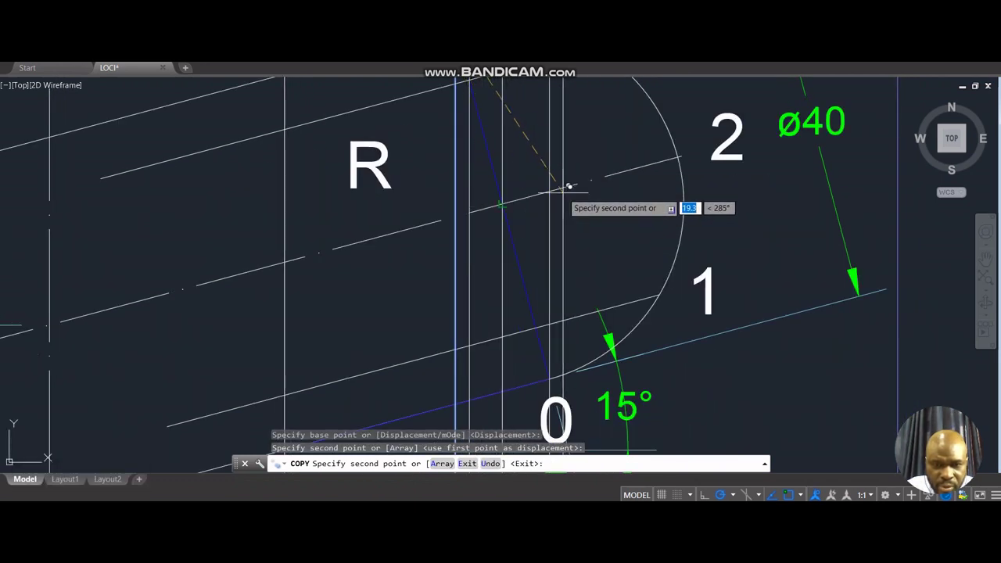
{"action": "left_click", "coordinate": [539, 328]}
{"action": "scroll", "coordinate": [546, 321], "scroll_direction": "down", "scroll_amount": 5}
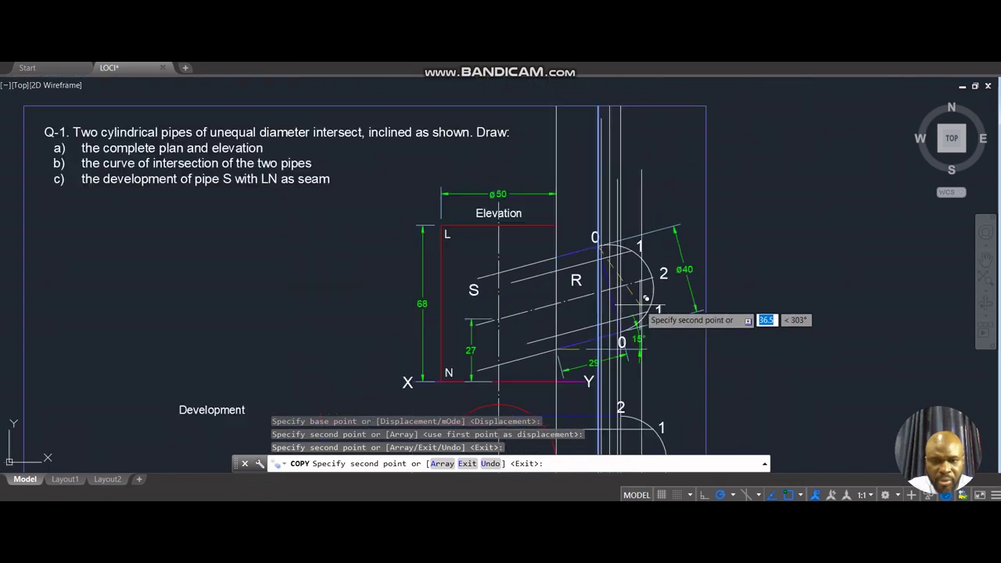
{"action": "middle_click_drag", "start_coordinate": [777, 428], "coordinate": [642, 188]}
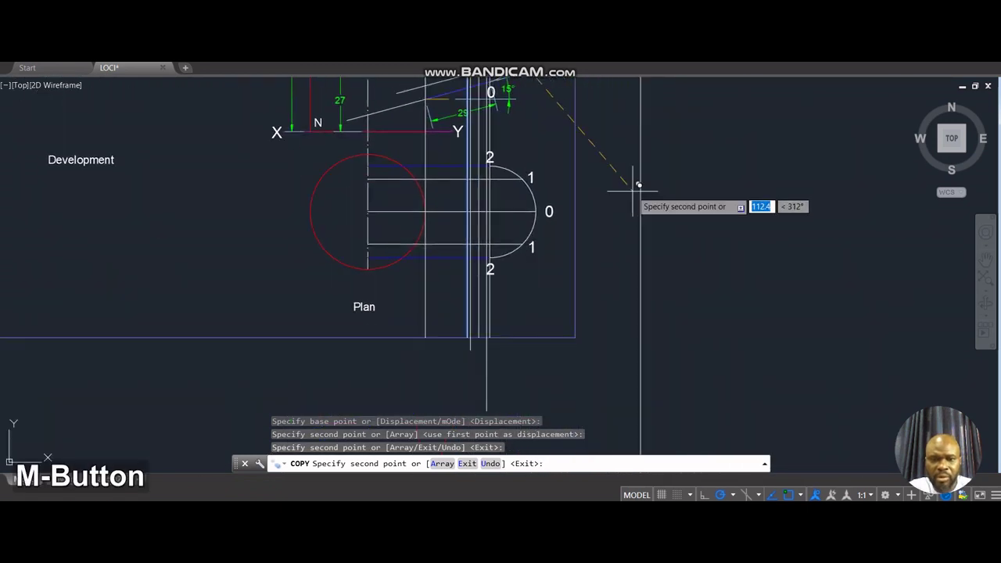
{"action": "key", "text": "Escape"}
- Draw a closed spline for pipe R's outer end in the plan through the intersections of generators 2, 1, 0, 1, 2 with their projectors
{"action": "middle_click_drag", "start_coordinate": [404, 298], "coordinate": [405, 338]}
{"action": "scroll", "coordinate": [487, 255], "scroll_direction": "up", "scroll_amount": 4}
{"action": "mouse_move", "coordinate": [74, 72]}
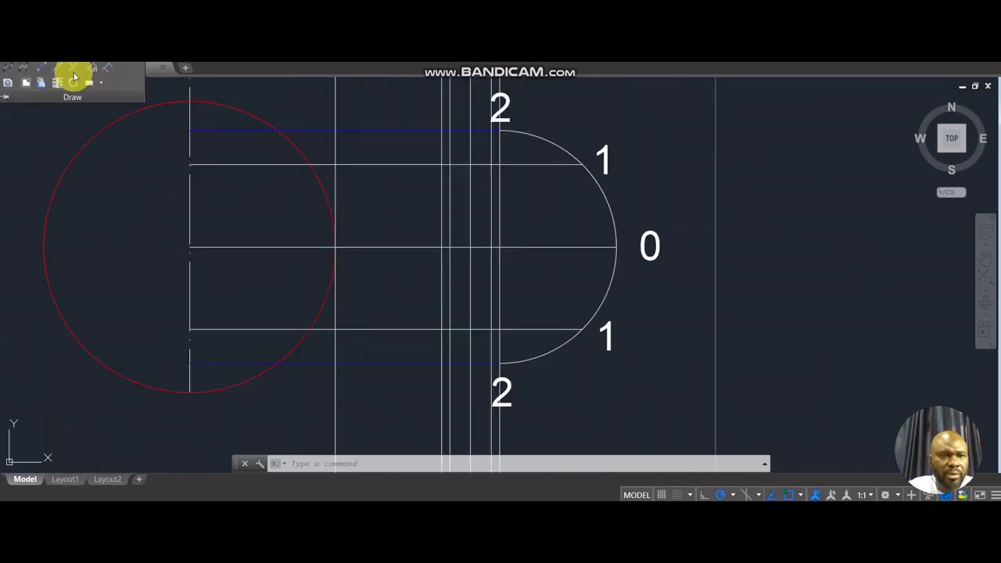
{"action": "left_click", "coordinate": [9, 70]}
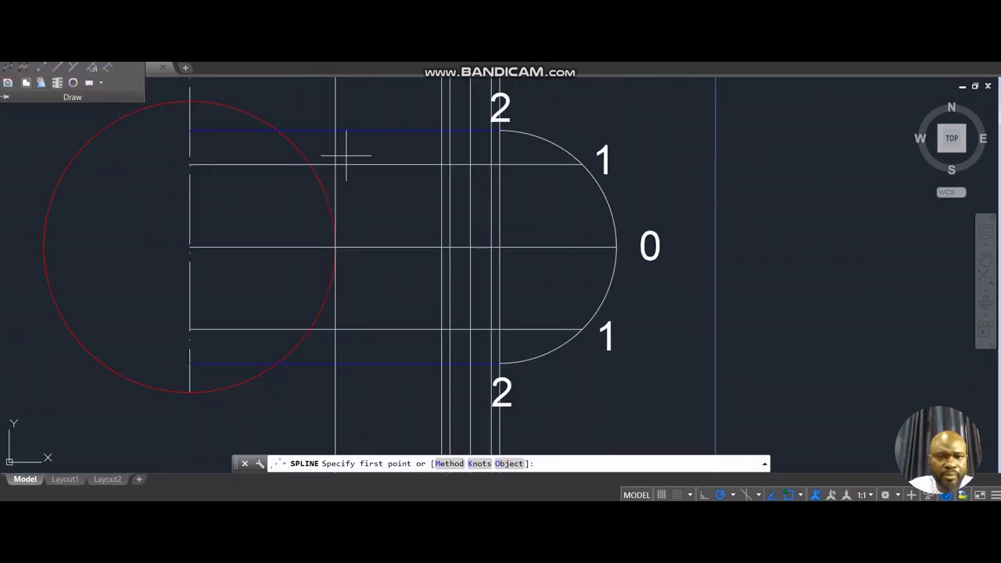
{"action": "left_click", "coordinate": [470, 130]}
{"action": "left_click", "coordinate": [450, 164]}
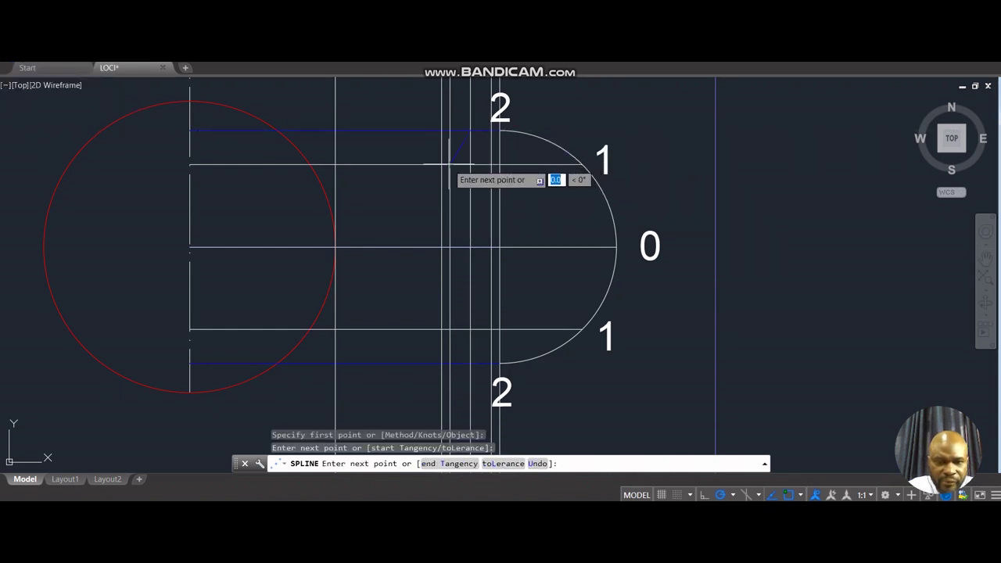
{"action": "left_click", "coordinate": [442, 248]}
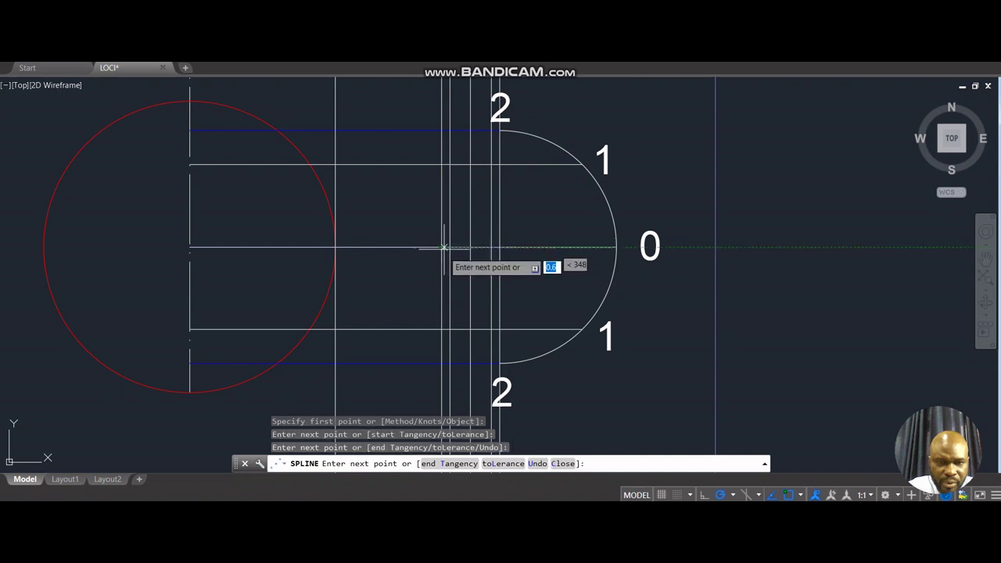
{"action": "left_click", "coordinate": [450, 330]}
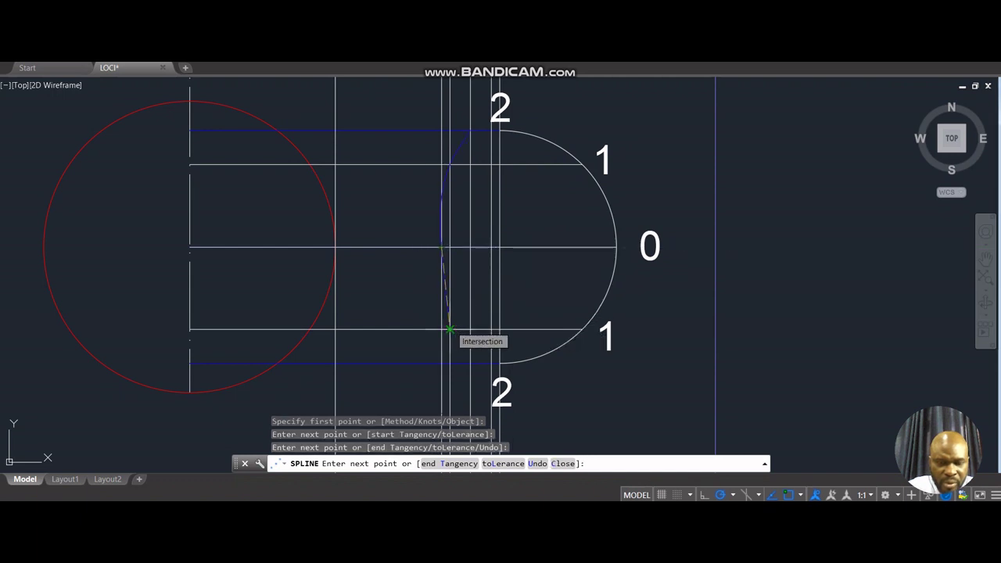
{"action": "left_click", "coordinate": [470, 364]}
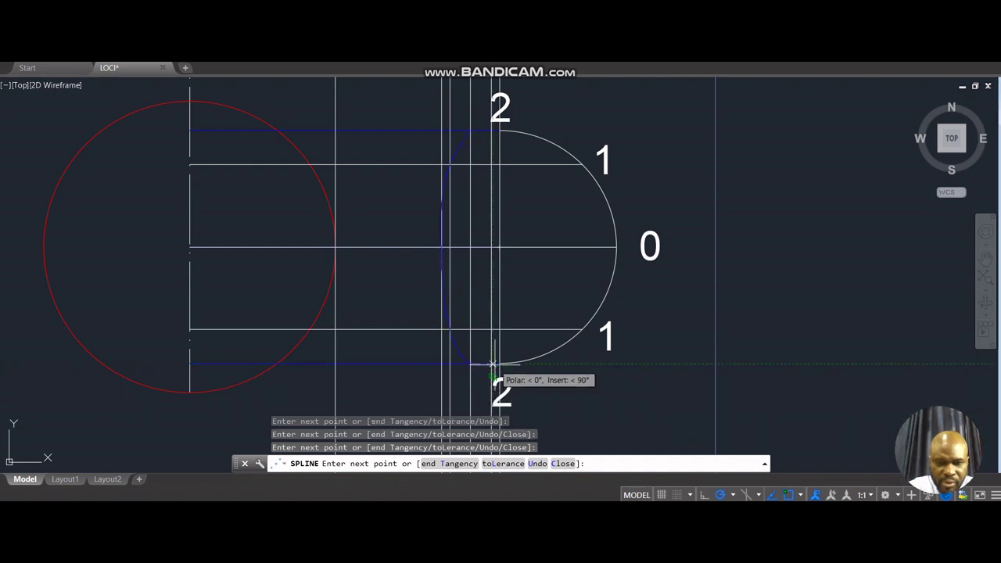
{"action": "left_click", "coordinate": [492, 330]}
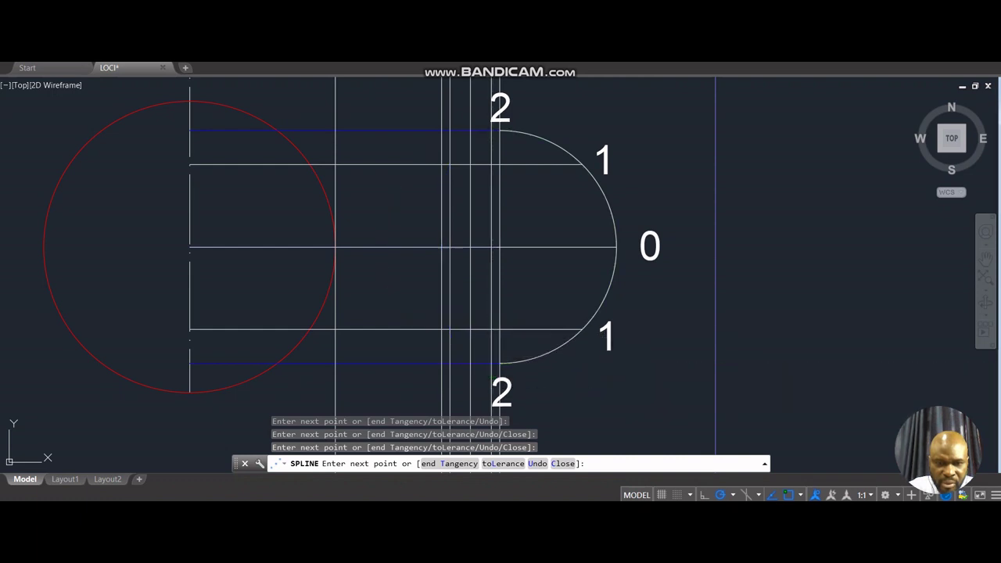
{"action": "left_click", "coordinate": [498, 247]}
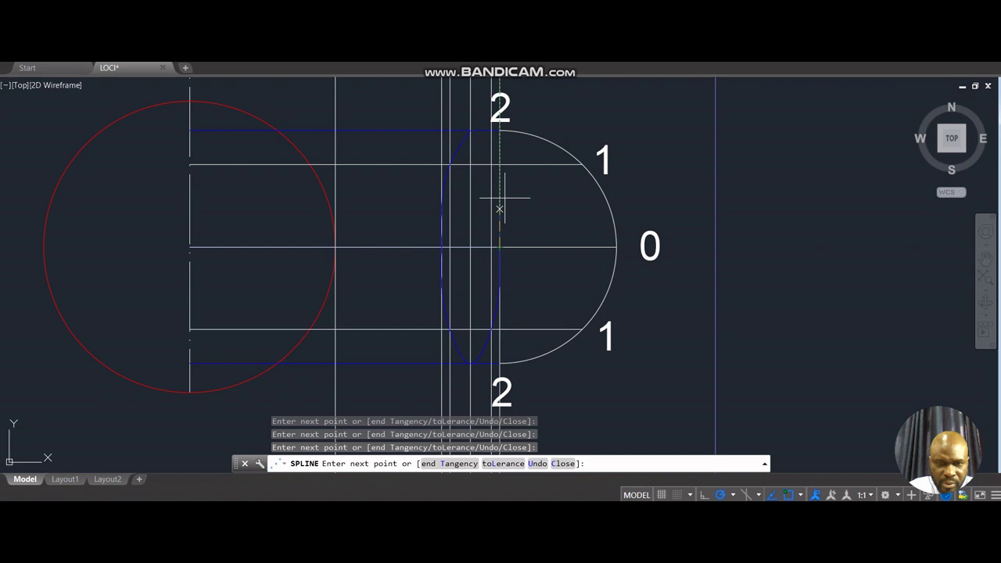
{"action": "left_click", "coordinate": [492, 164]}
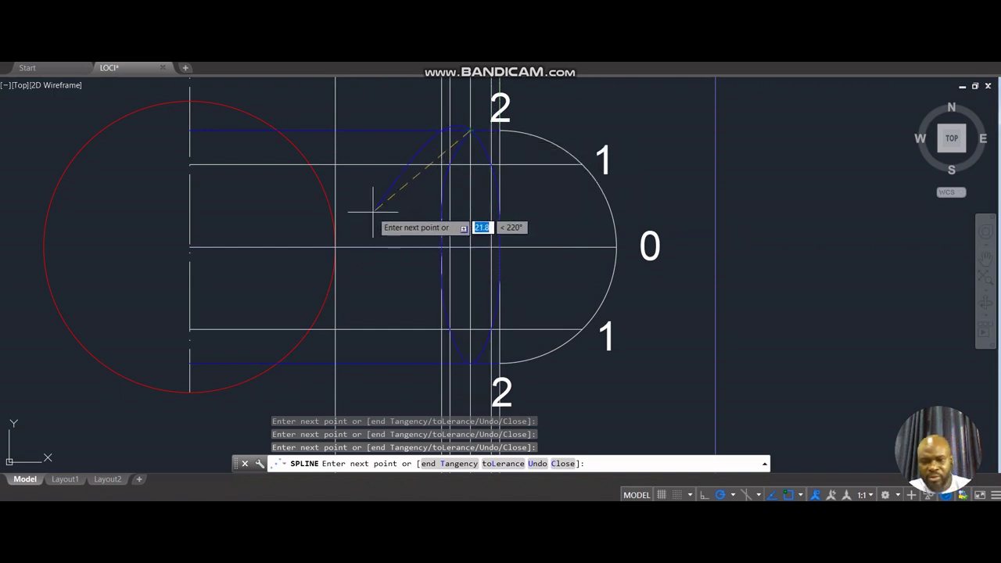
{"action": "key", "text": "Return"}
- Copy a vertical projector to the points where generators 1 and 2 meet pipe S's circle in the plan
{"action": "scroll", "coordinate": [466, 290], "scroll_direction": "up", "scroll_amount": 2}
{"action": "middle_click", "coordinate": [593, 278]}
{"action": "middle_click", "coordinate": [593, 279]}
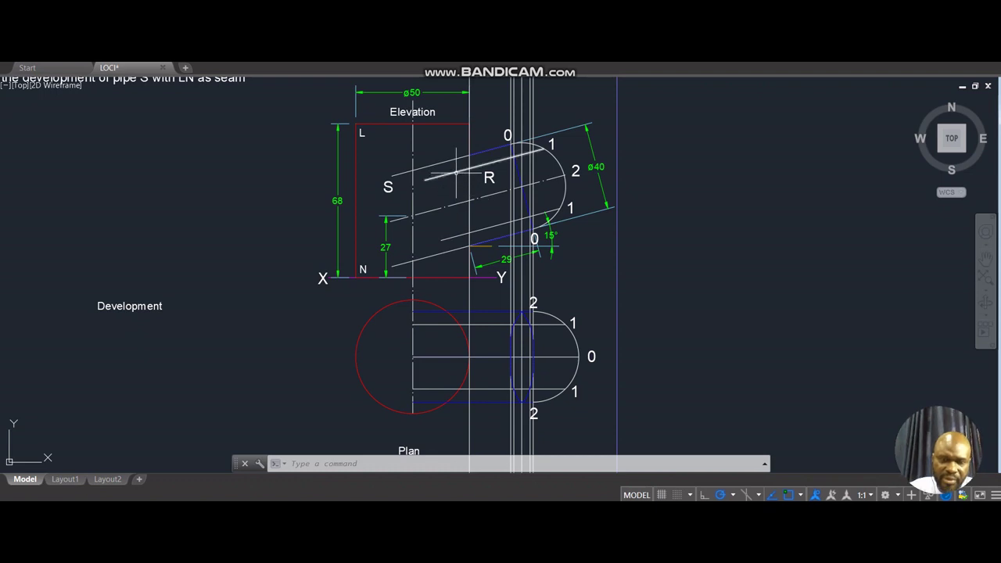
{"action": "left_click", "coordinate": [464, 182]}
{"action": "left_click", "coordinate": [552, 249]}
{"action": "type", "text": "co"}
{"action": "key", "text": "Return"}
{"action": "left_click", "coordinate": [520, 311]}
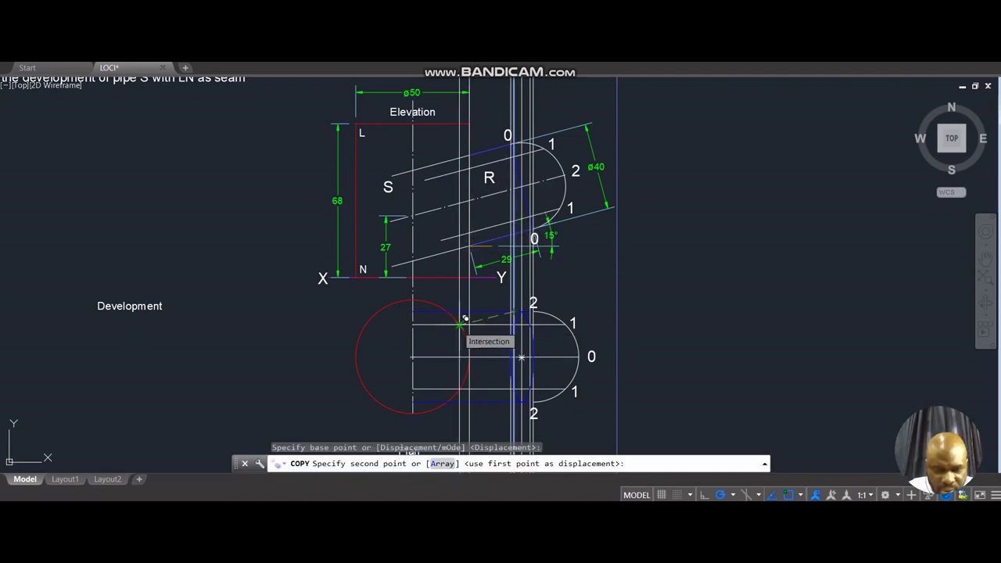
{"action": "left_click", "coordinate": [465, 318]}
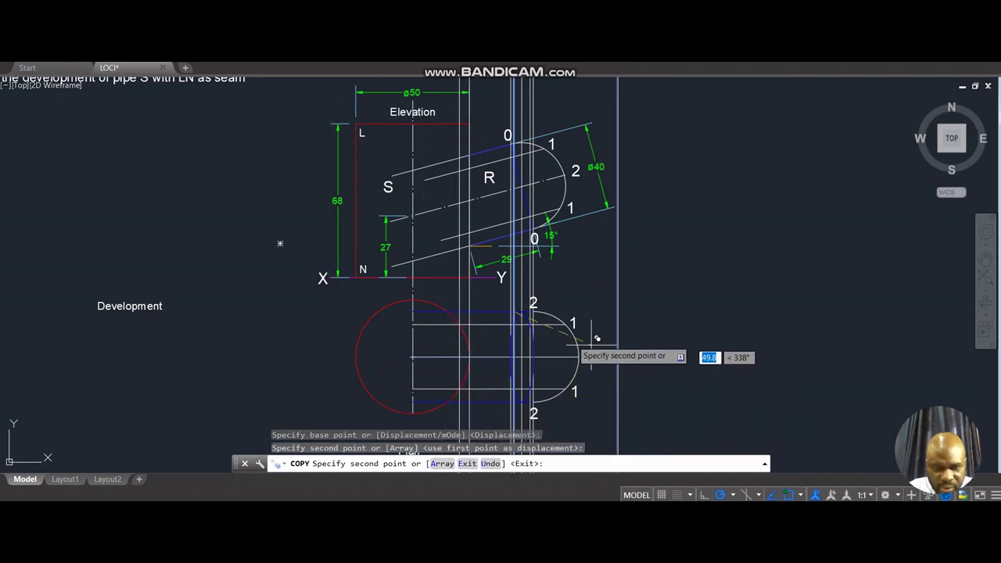
{"action": "left_click", "coordinate": [453, 305]}
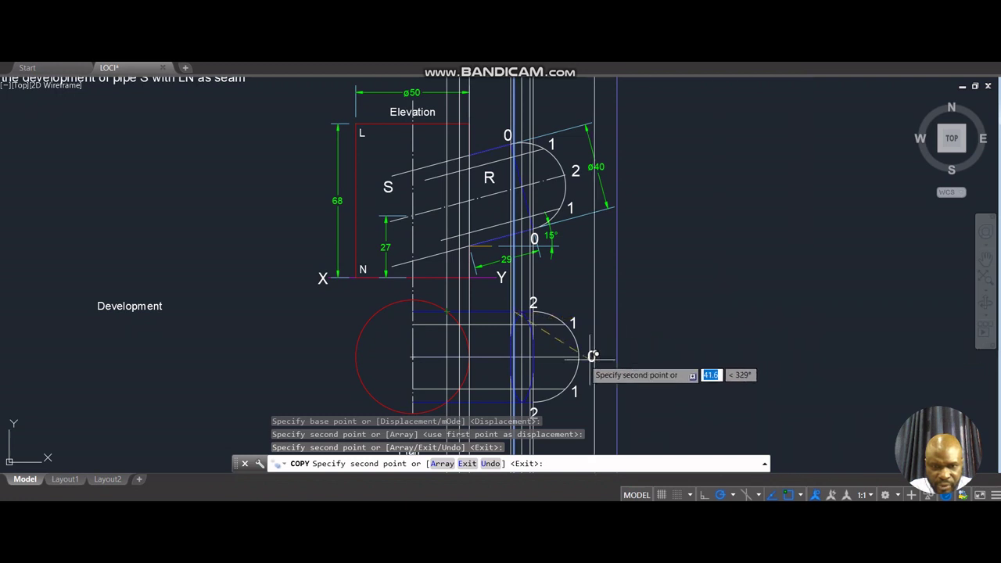
{"action": "key", "text": "Escape"}
- Draw the curve of intersection in the elevation as a fit spline through the crossings of generators 0, 1, 2, 1, 0 with their projectors
{"action": "scroll", "coordinate": [465, 353], "scroll_direction": "up", "scroll_amount": 2}
{"action": "mouse_move", "coordinate": [502, 269]}
{"action": "middle_mouse_down"}
{"action": "mouse_move", "coordinate": [654, 257]}
{"action": "mouse_move", "coordinate": [646, 297]}
{"action": "mouse_move", "coordinate": [628, 324]}
{"action": "mouse_move", "coordinate": [634, 293]}
{"action": "mouse_move", "coordinate": [600, 340]}
{"action": "middle_mouse_up"}
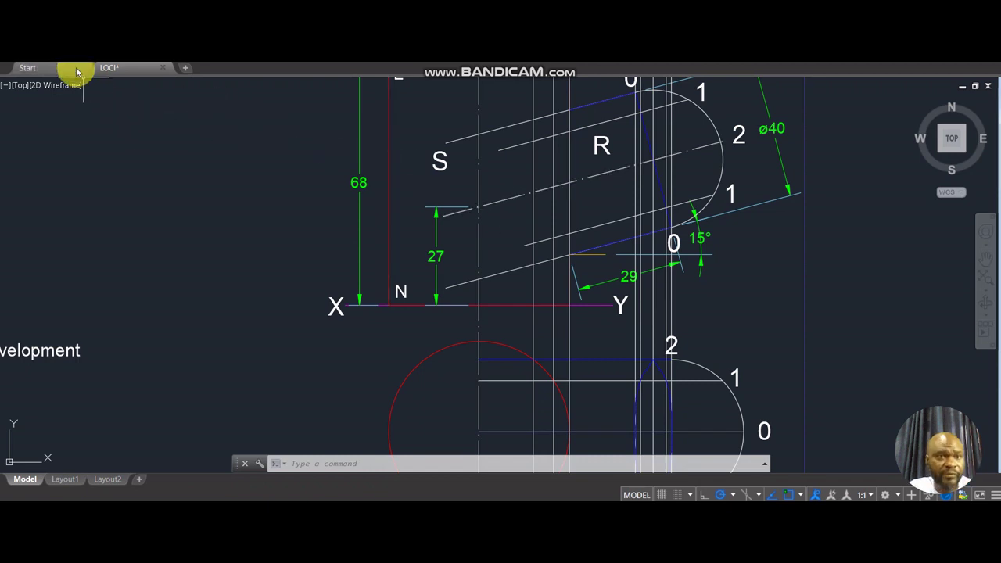
{"action": "mouse_move", "coordinate": [63, 63]}
{"action": "left_click", "coordinate": [10, 74]}
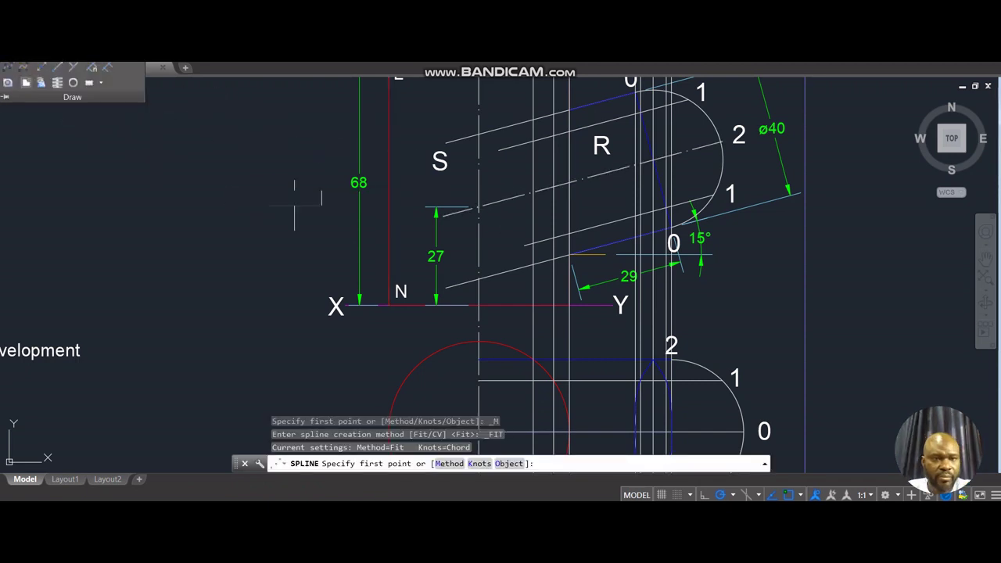
{"action": "left_click", "coordinate": [570, 110]}
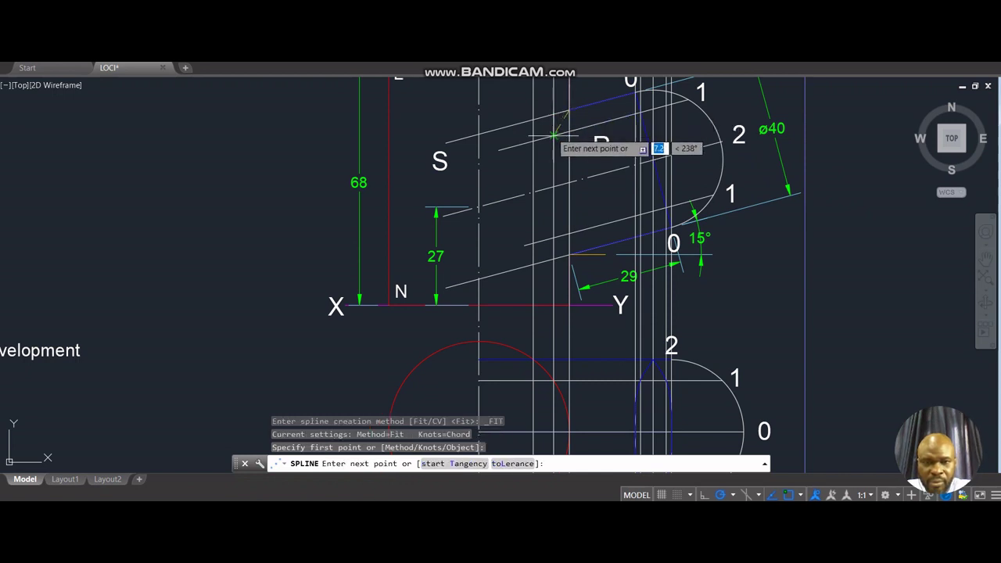
{"action": "left_click", "coordinate": [553, 136]}
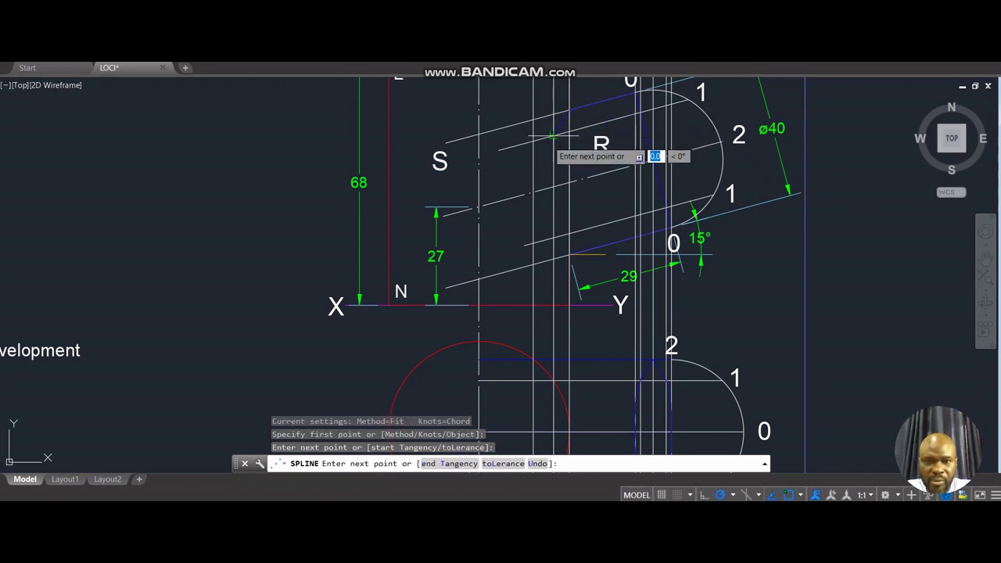
{"action": "left_click", "coordinate": [533, 191]}
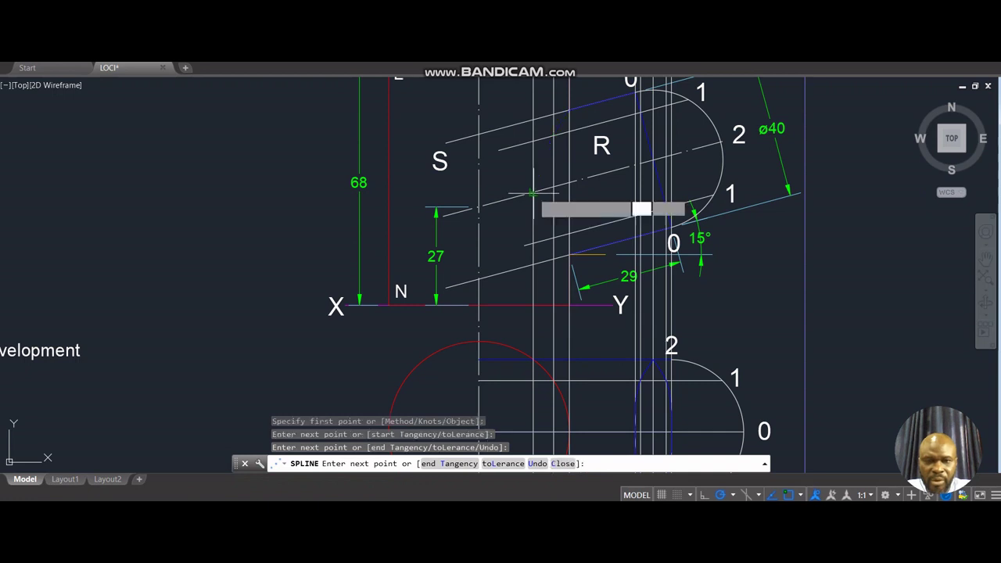
{"action": "left_click", "coordinate": [553, 238]}
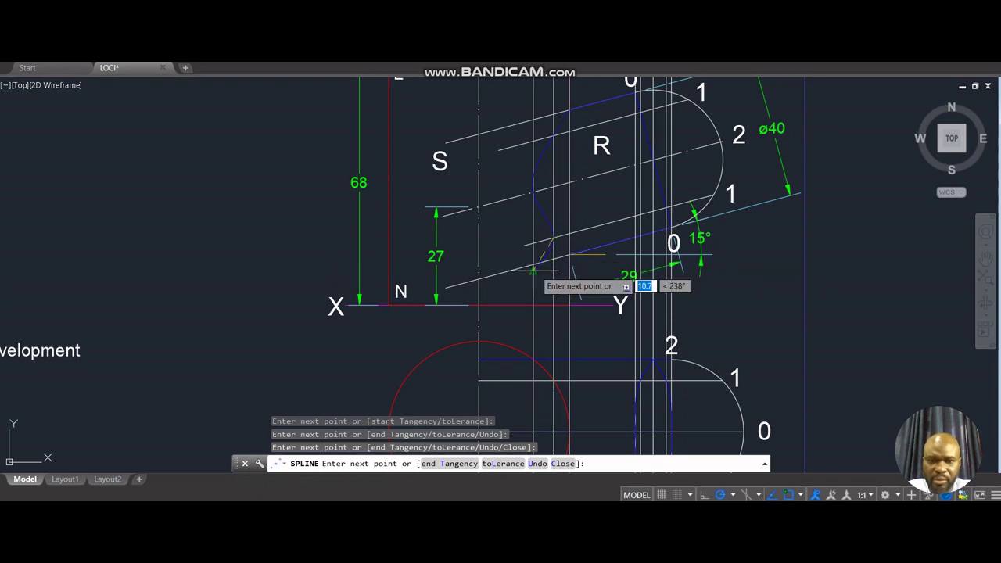
{"action": "left_click", "coordinate": [569, 254]}
{"action": "key", "text": "Return"}
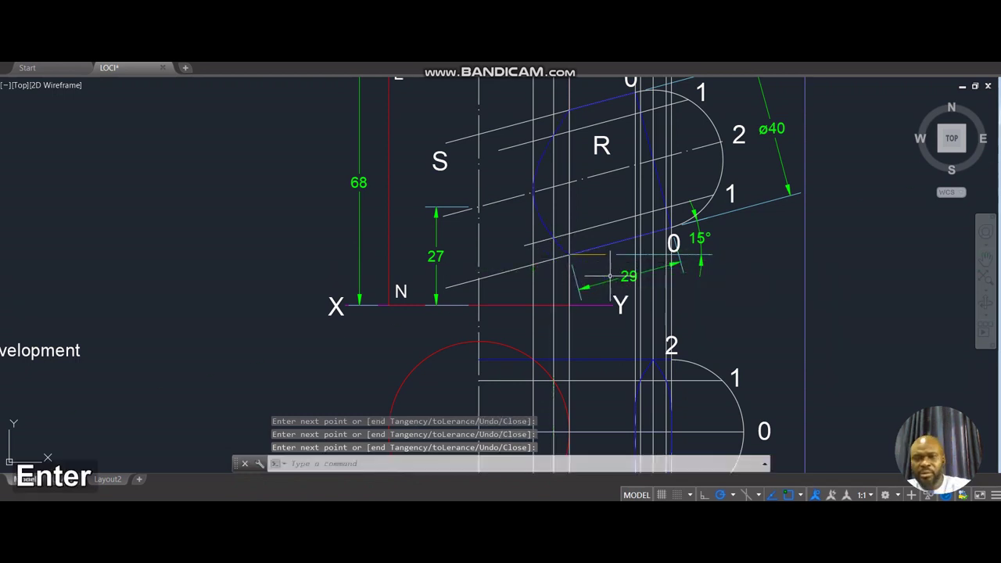
- Examine the curve of intersection in the elevation and reread the question's requirement for the development of pipe S
{"action": "left_click", "coordinate": [540, 157]}
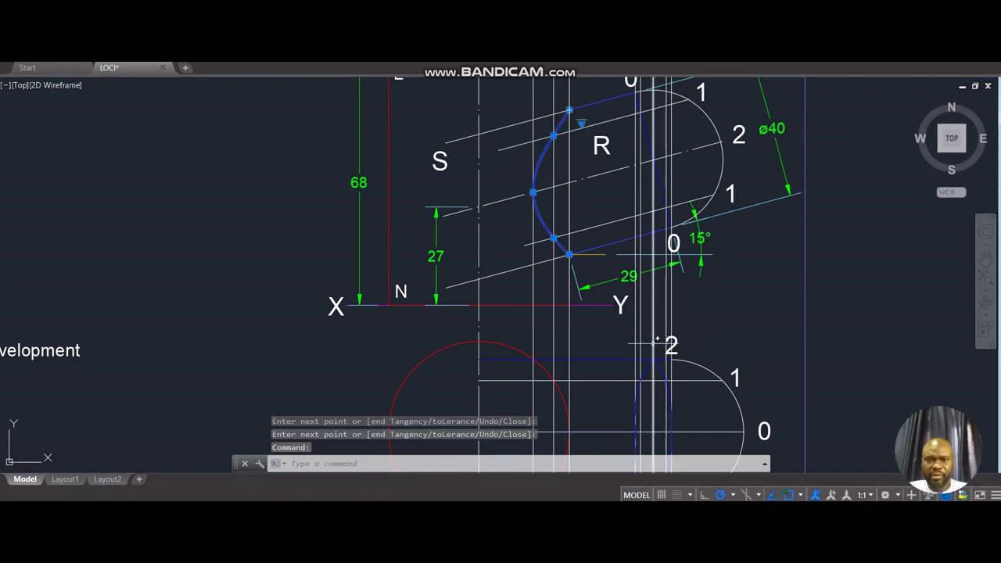
{"action": "key", "text": "Escape"}
{"action": "middle_click_drag", "start_coordinate": [615, 347], "coordinate": [682, 329]}
{"action": "scroll", "coordinate": [670, 309], "scroll_direction": "down", "scroll_amount": 5}
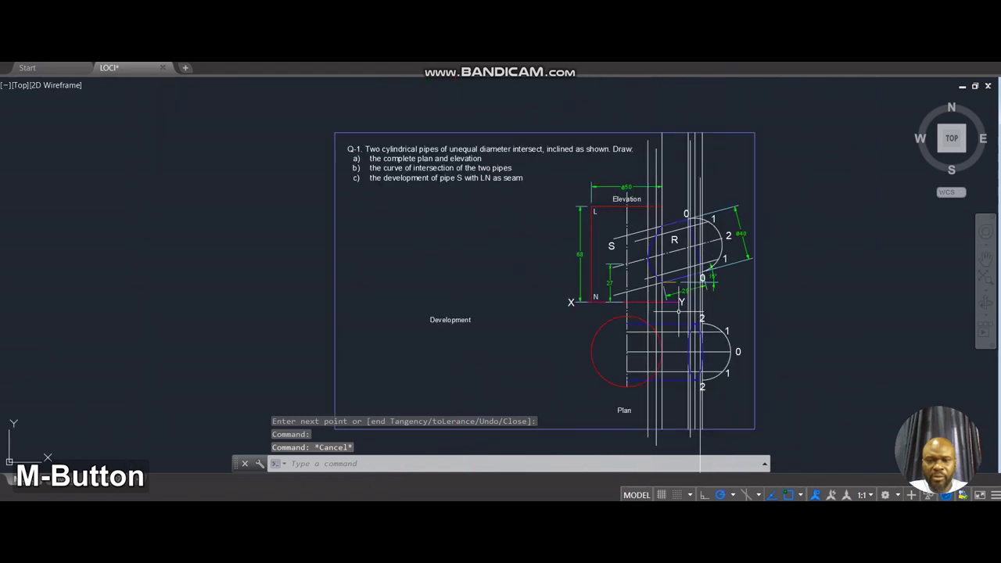
{"action": "scroll", "coordinate": [412, 212], "scroll_direction": "up", "scroll_amount": 5}
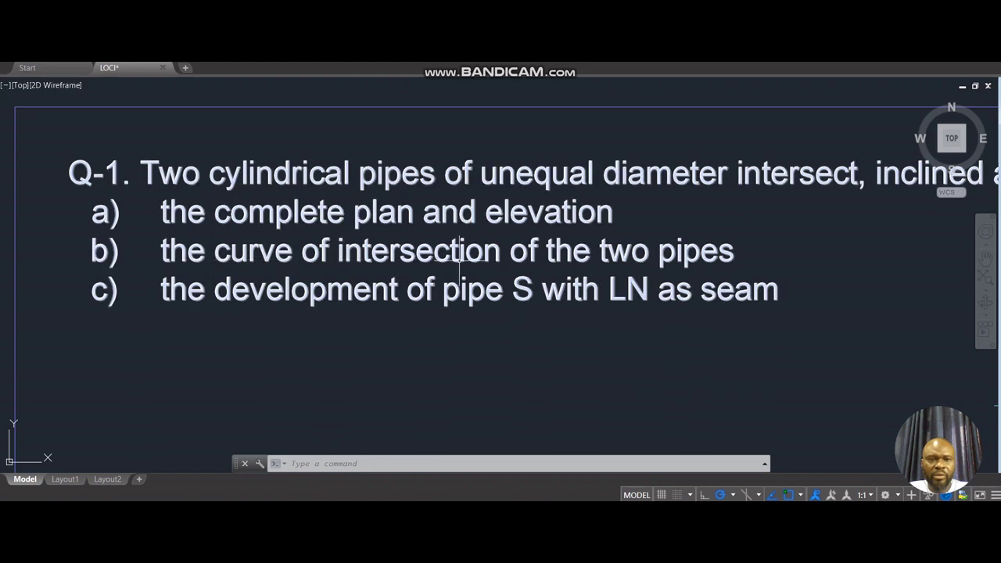
{"action": "scroll", "coordinate": [460, 252], "scroll_direction": "down", "scroll_amount": 4}
{"action": "scroll", "coordinate": [200, 156], "scroll_direction": "up", "scroll_amount": 3}
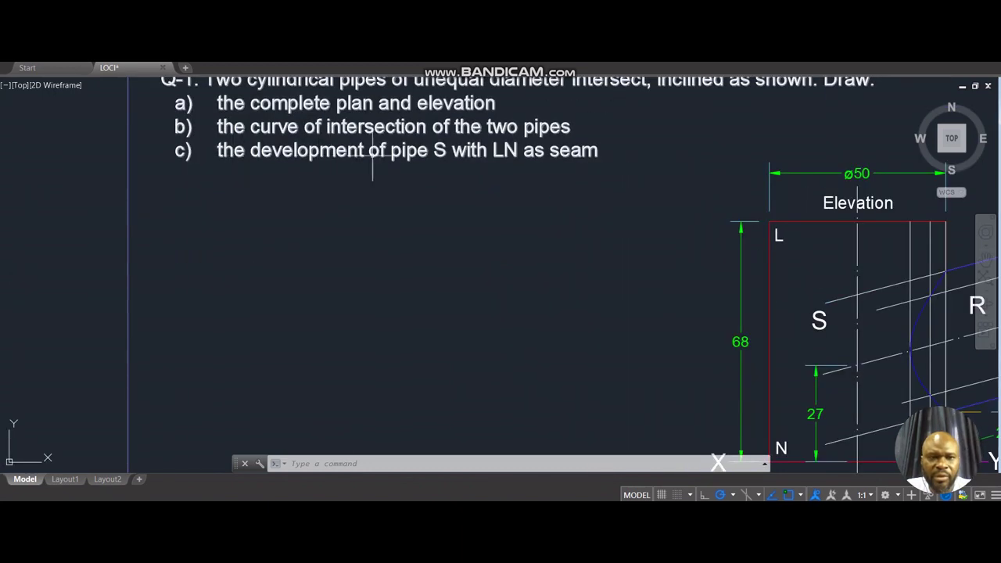
- Draw a horizontal construction line through corner L of pipe S, extending across the development area
{"action": "middle_click_drag", "start_coordinate": [753, 346], "coordinate": [683, 233]}
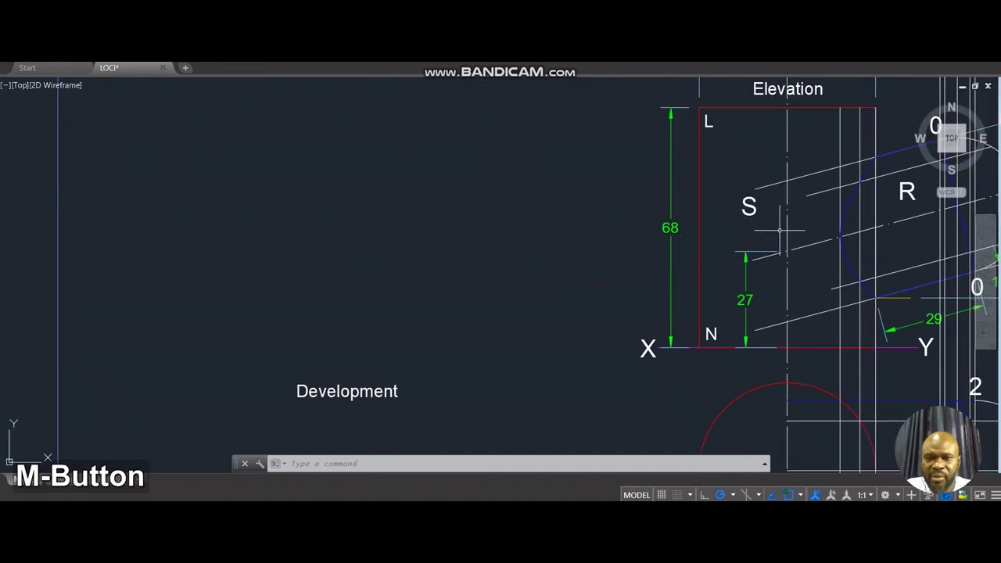
{"action": "middle_click_drag", "start_coordinate": [748, 233], "coordinate": [728, 264]}
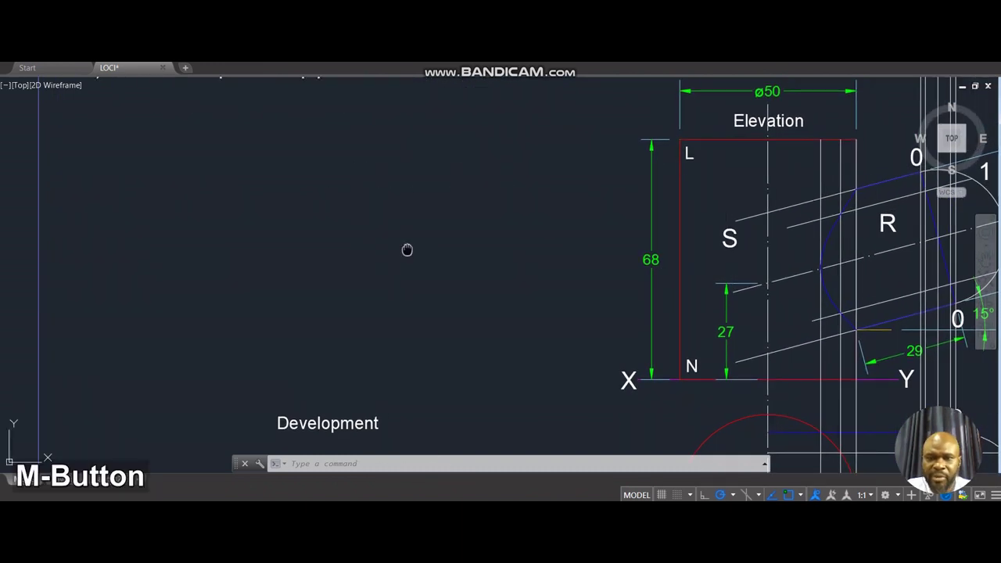
{"action": "middle_click_drag", "start_coordinate": [407, 250], "coordinate": [391, 249]}
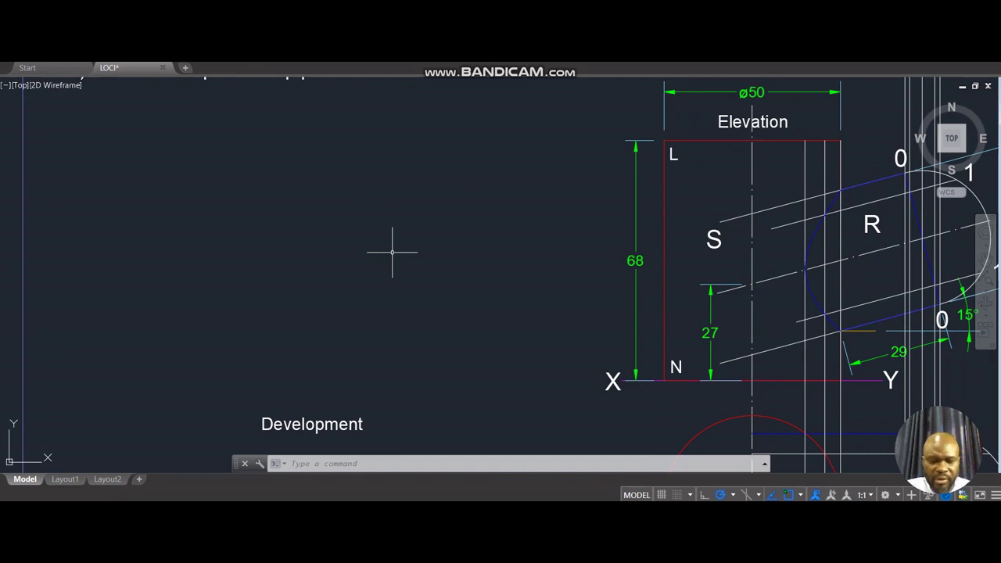
{"action": "type", "text": "XL"}
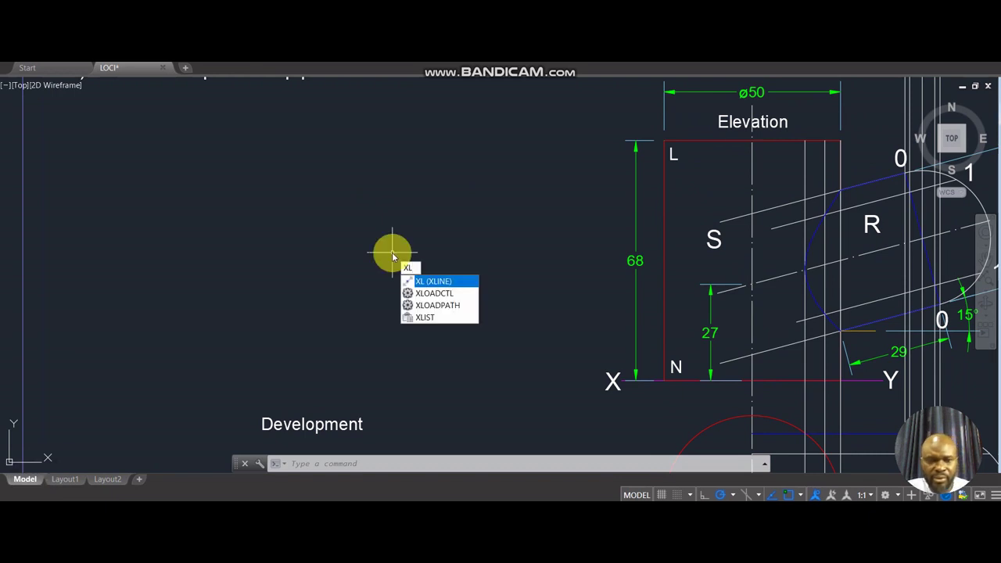
{"action": "key", "text": "Return"}
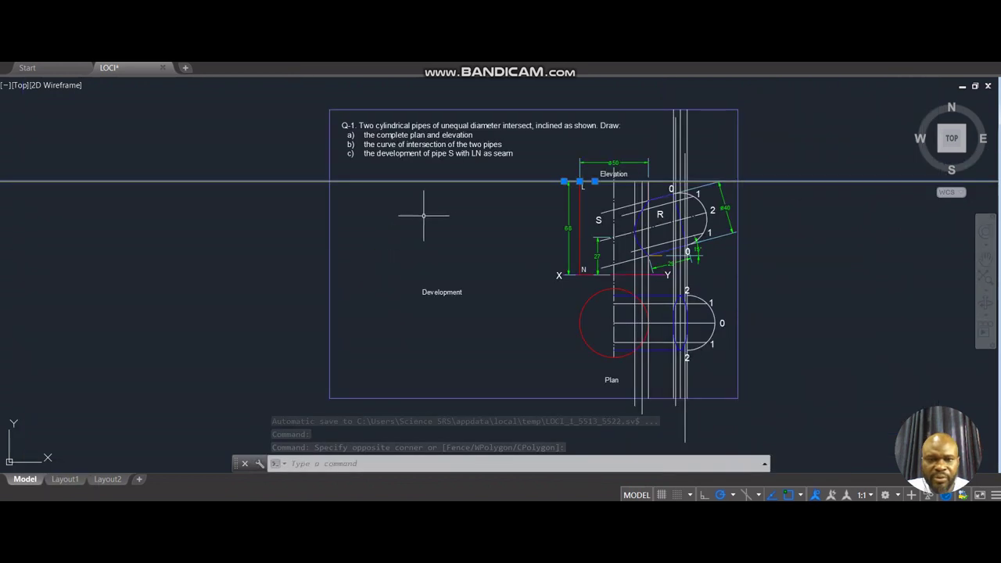
- Copy the horizontal construction line from corner L down to corner N of pipe S
{"action": "scroll", "coordinate": [430, 215], "scroll_direction": "up", "scroll_amount": 4}
{"action": "scroll", "coordinate": [432, 211], "scroll_direction": "down", "scroll_amount": 2}
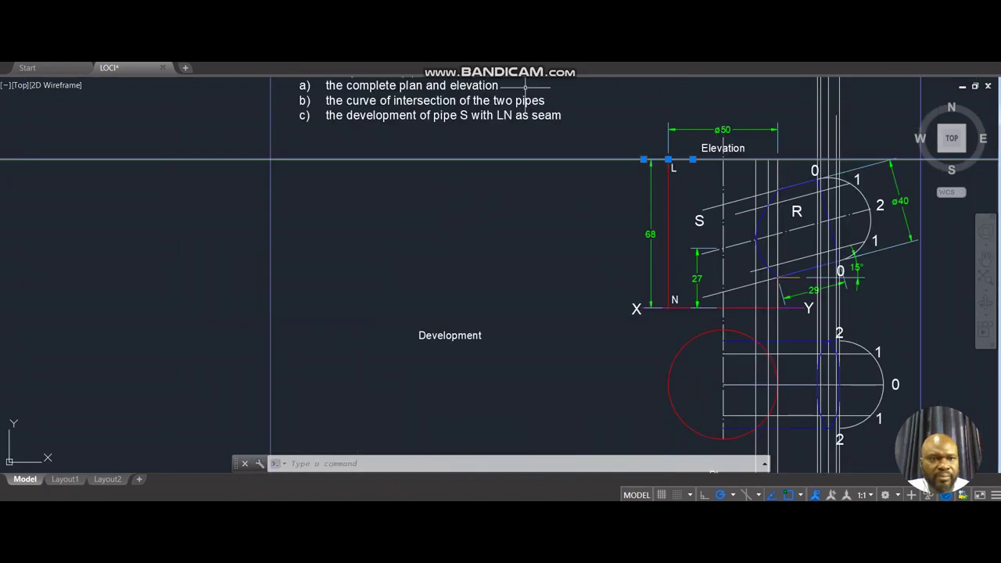
{"action": "type", "text": "co"}
{"action": "key", "text": "Return"}
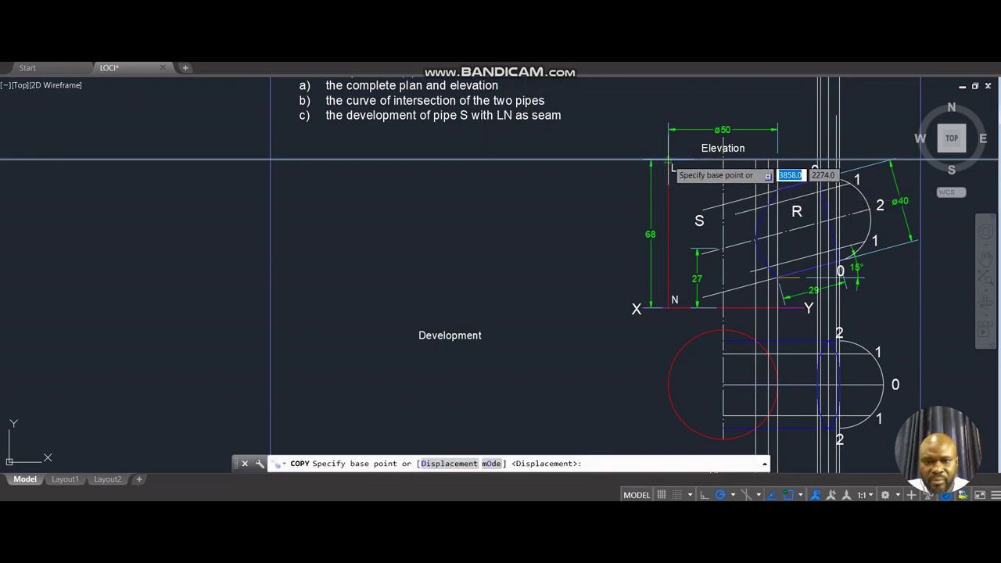
{"action": "left_click", "coordinate": [670, 162]}
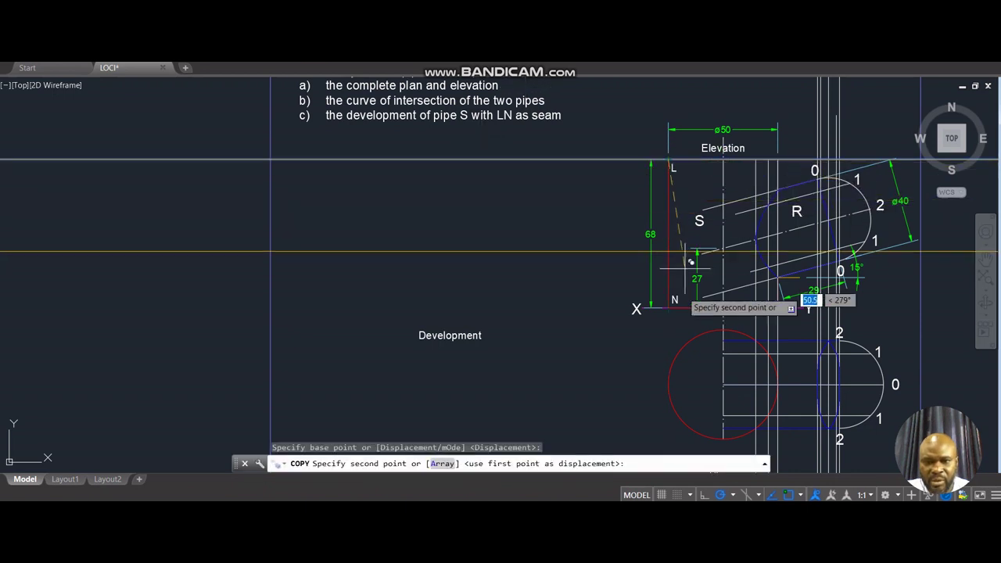
{"action": "left_click", "coordinate": [669, 309]}
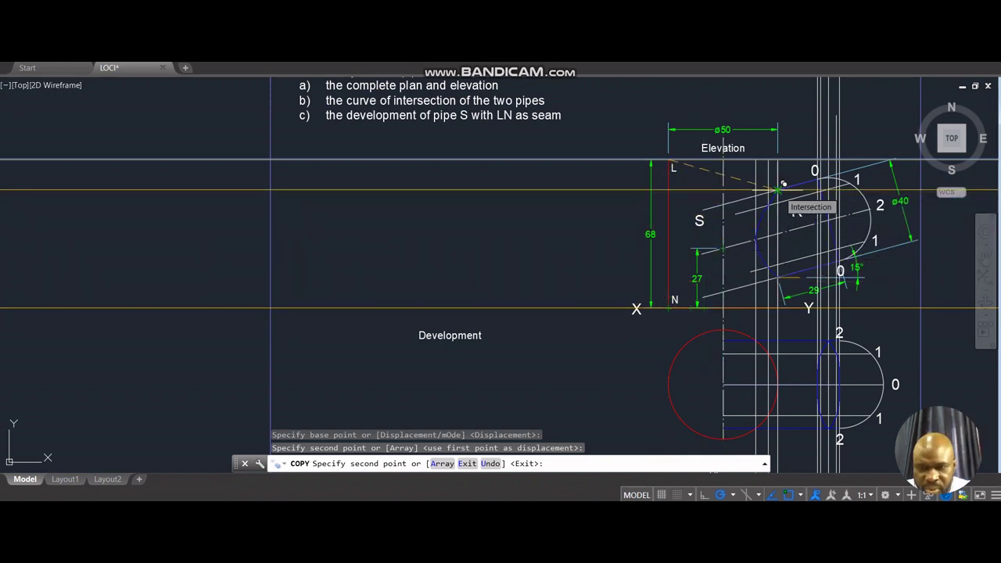
- Copy the horizontal construction line from L to the five points on the curve of intersection in the elevation, where generators 0, 1, 2, 1, 0 meet it
{"action": "left_click", "coordinate": [783, 185]}
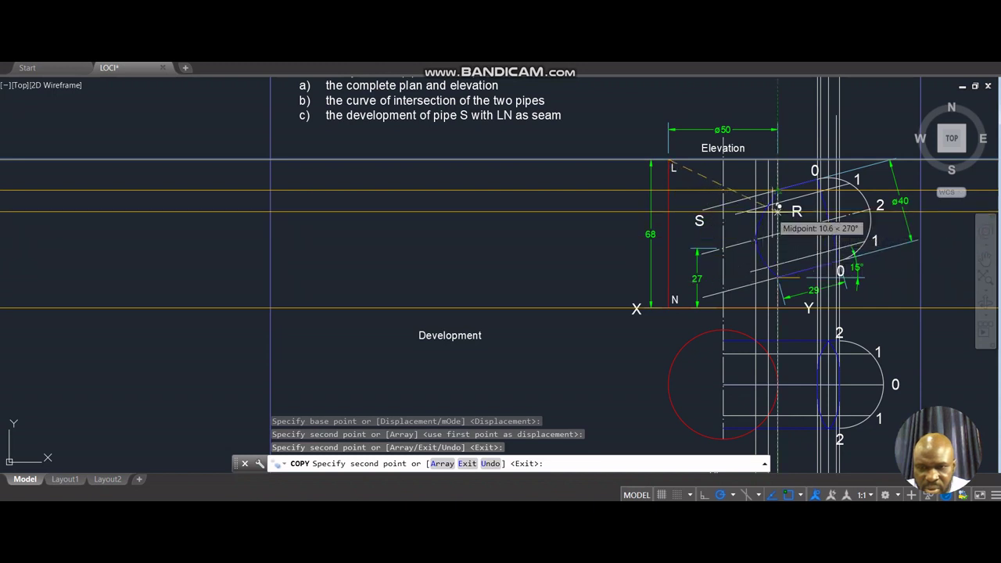
{"action": "scroll", "coordinate": [770, 213], "scroll_direction": "up", "scroll_amount": 4}
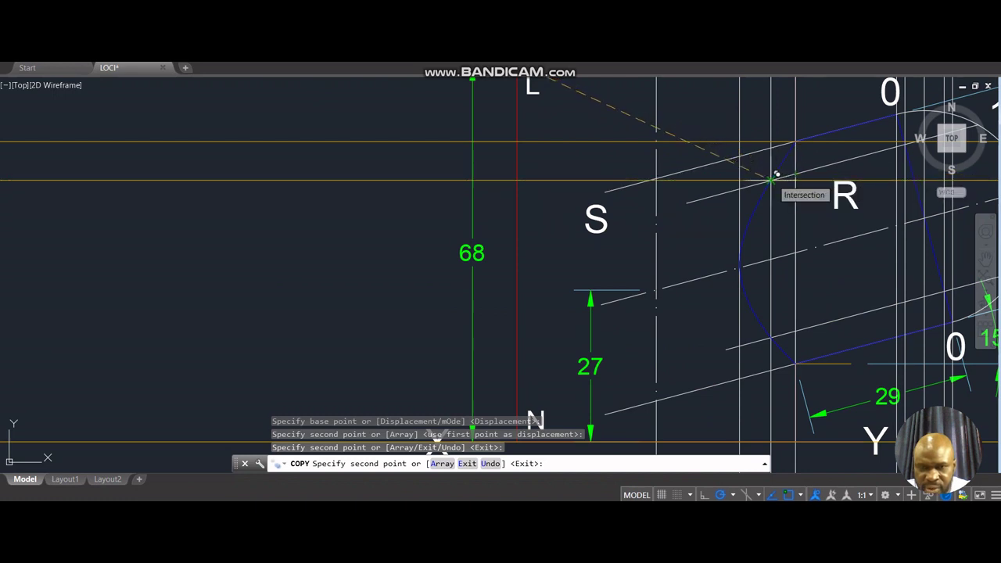
{"action": "left_click", "coordinate": [771, 179]}
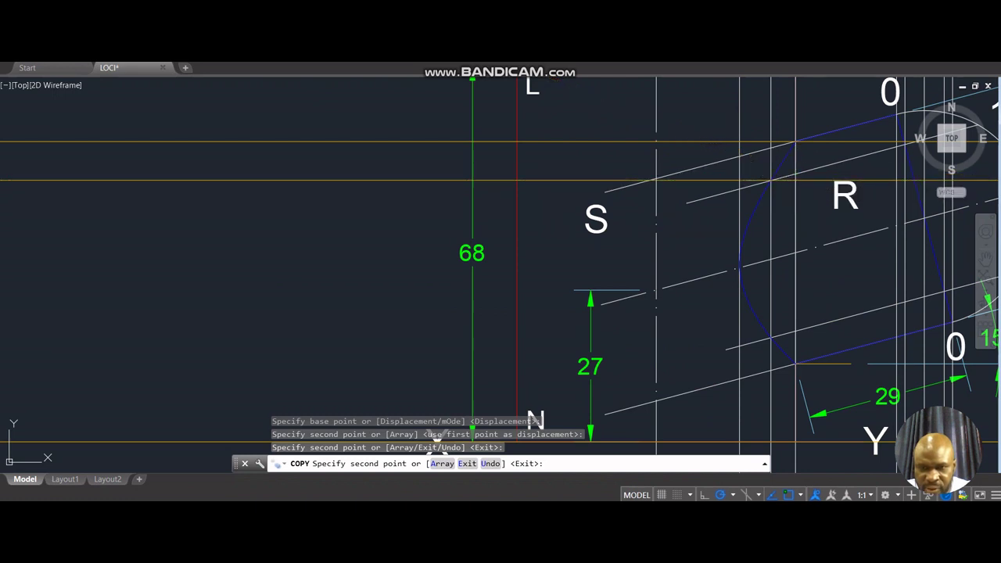
{"action": "left_click", "coordinate": [742, 266]}
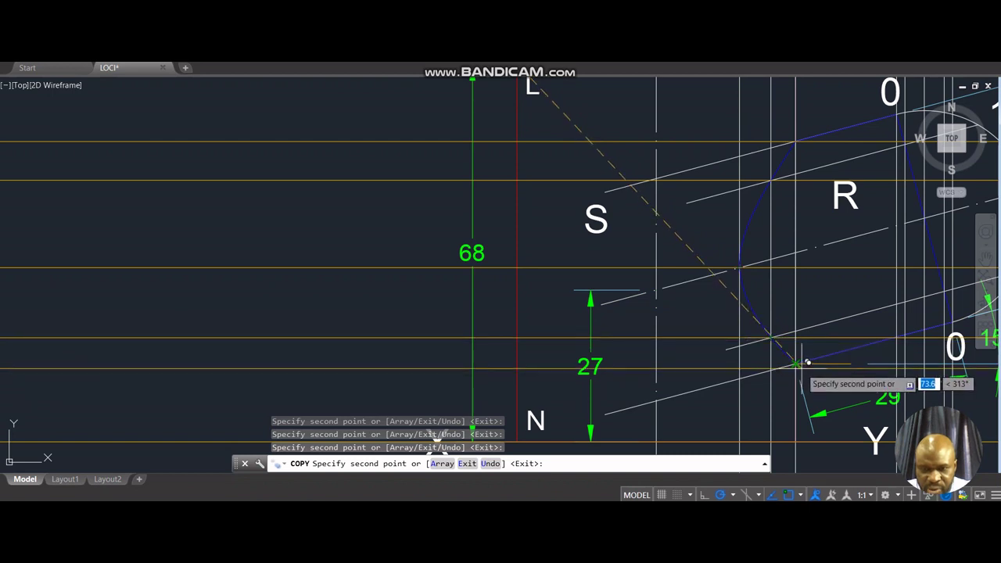
{"action": "middle_click_drag", "start_coordinate": [774, 390], "coordinate": [785, 249]}
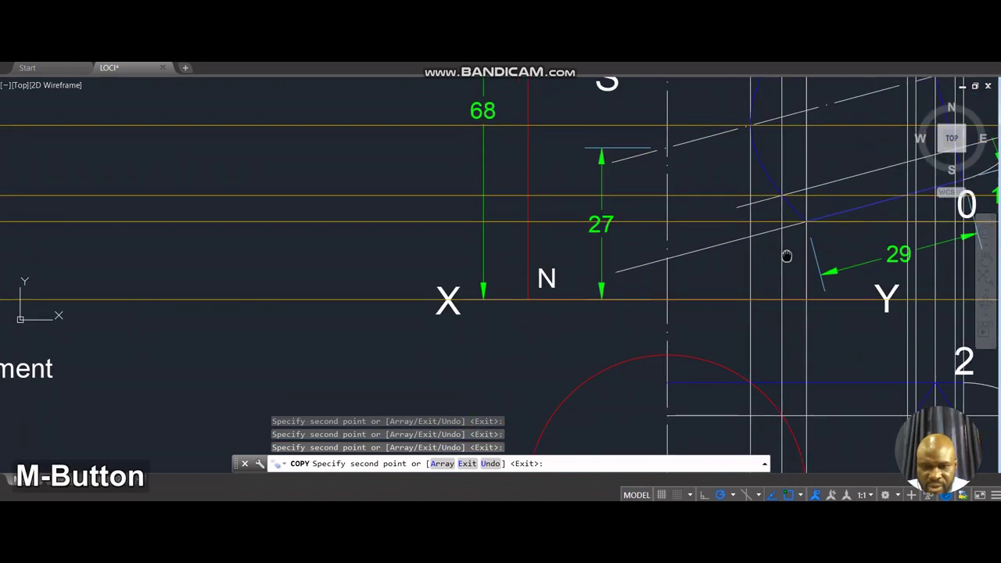
{"action": "scroll", "coordinate": [592, 303], "scroll_direction": "down", "scroll_amount": 3}
{"action": "key", "text": "Escape"}
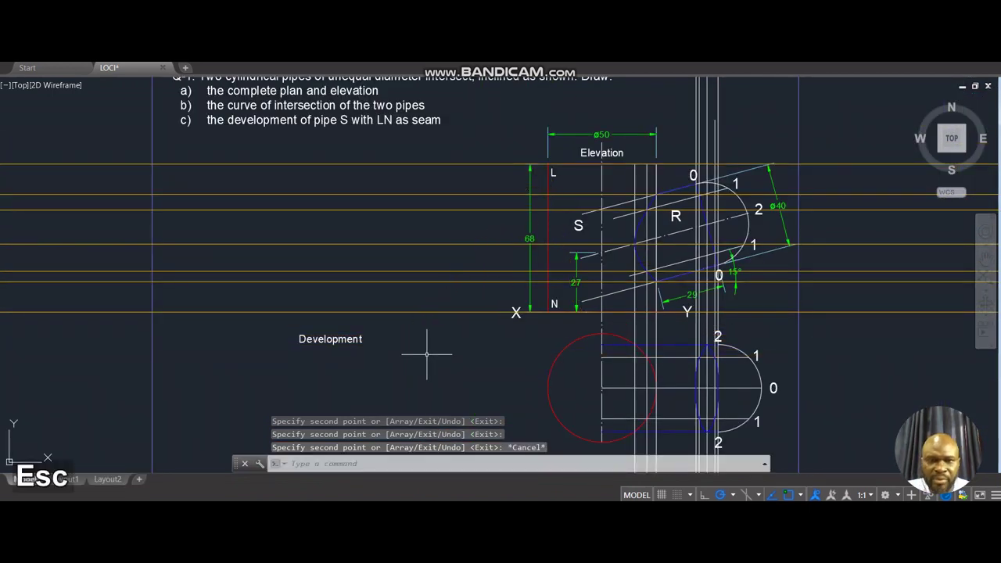
- Complete the note below the Development label as "πD =3.142 x 50" and widen its text frame so it fits on one line
{"action": "middle_click_drag", "start_coordinate": [324, 333], "coordinate": [340, 293]}
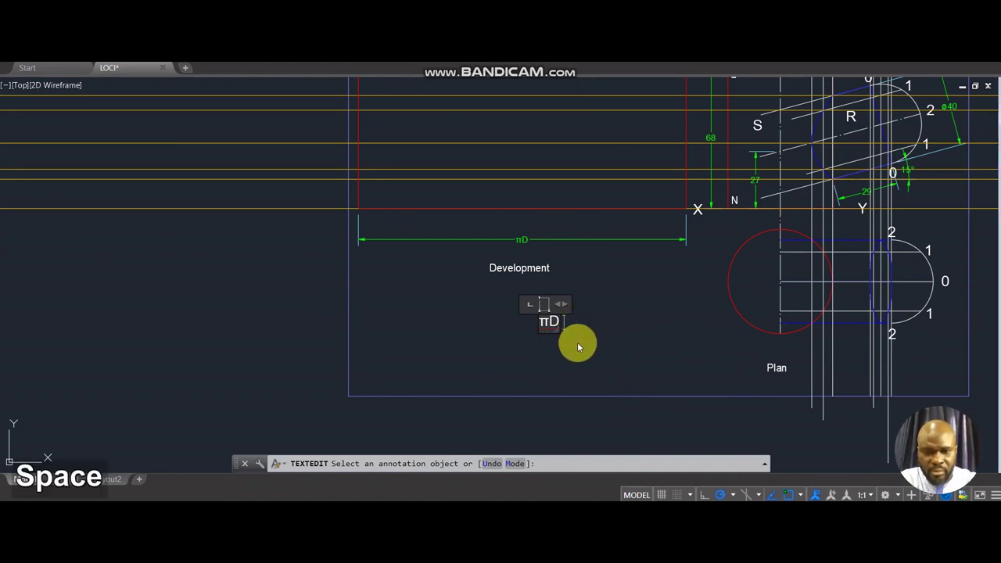
{"action": "key", "text": "Return"}
{"action": "type", "text": "="}
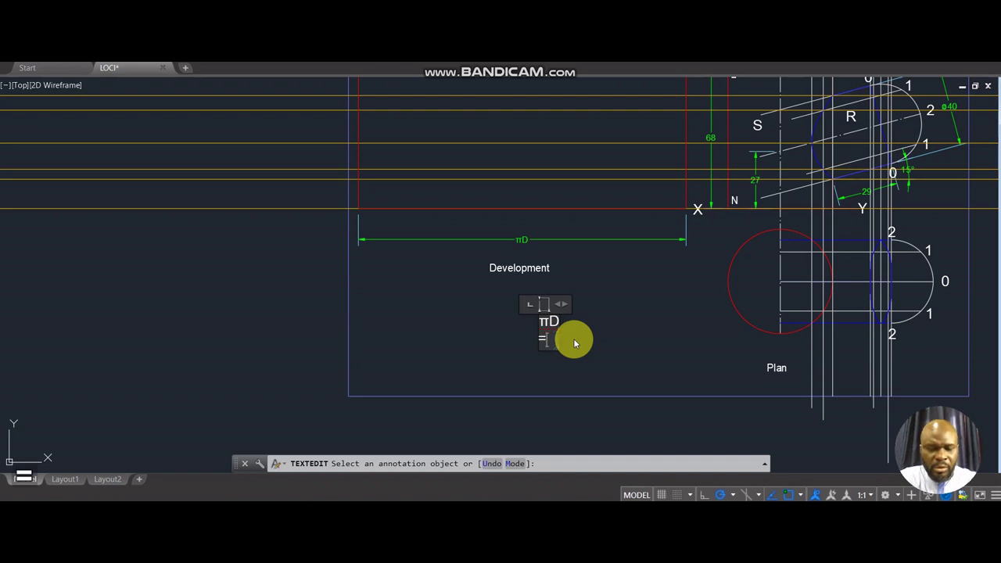
{"action": "type", "text": "3"}
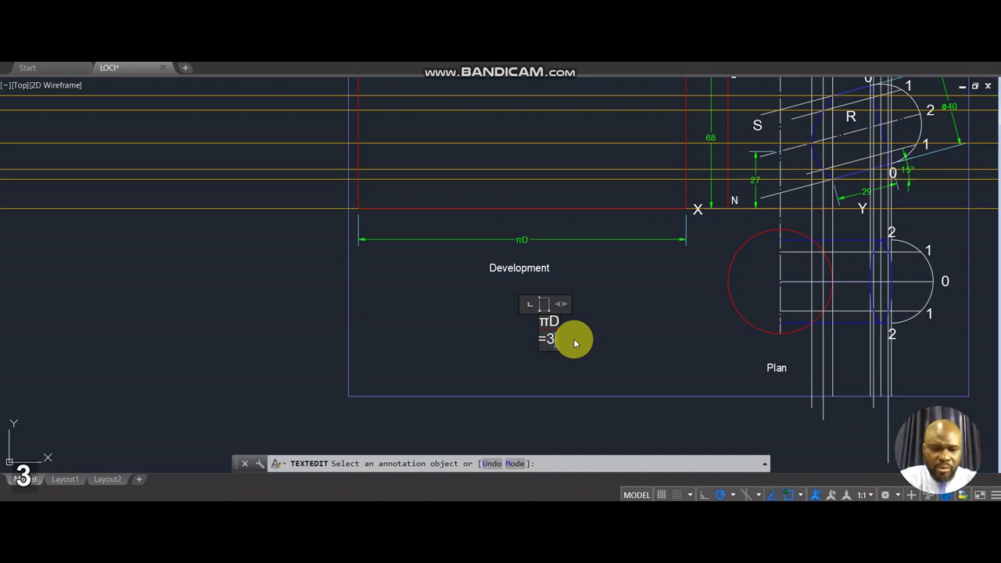
{"action": "type", "text": ".142 "}
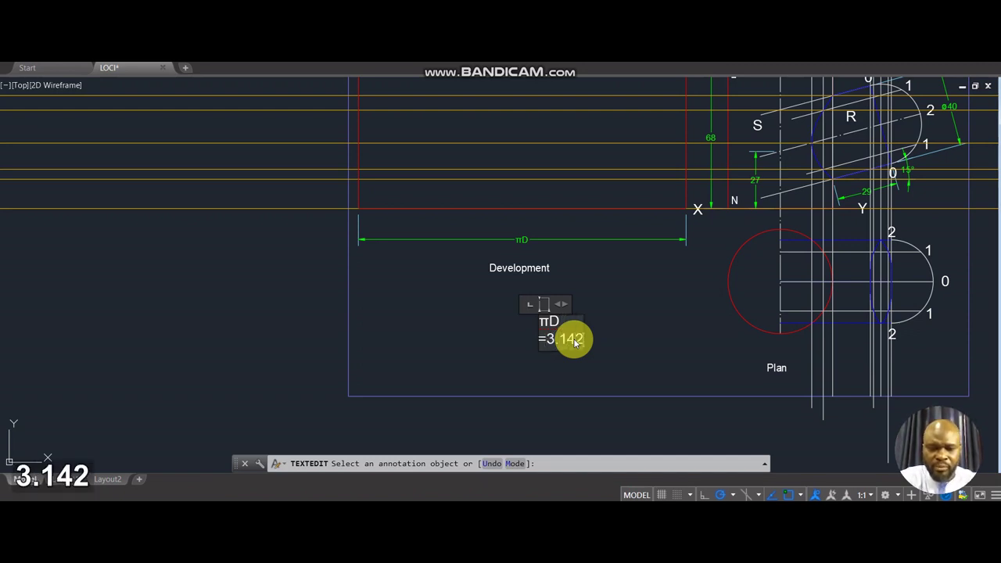
{"action": "type", "text": "x "}
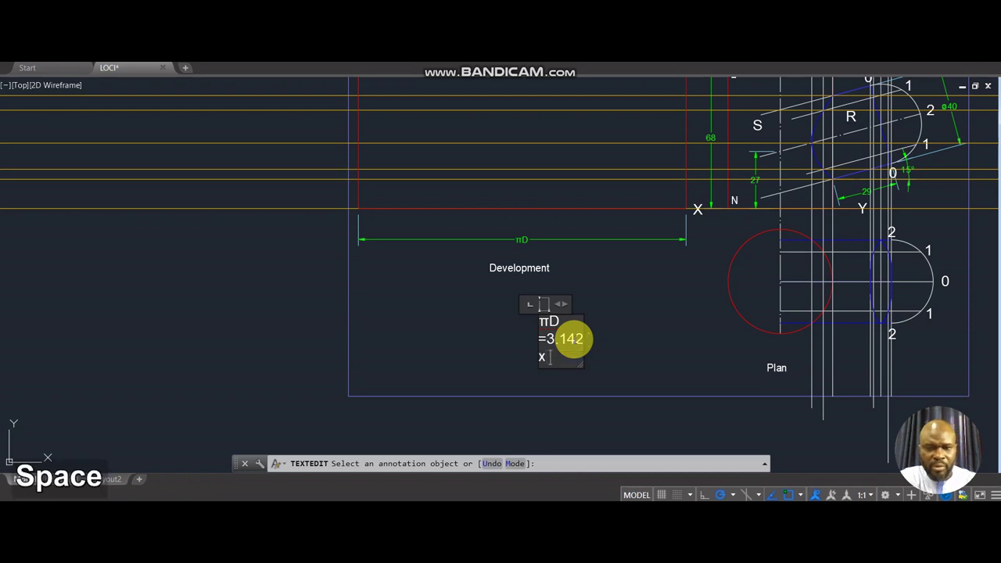
{"action": "type", "text": "50"}
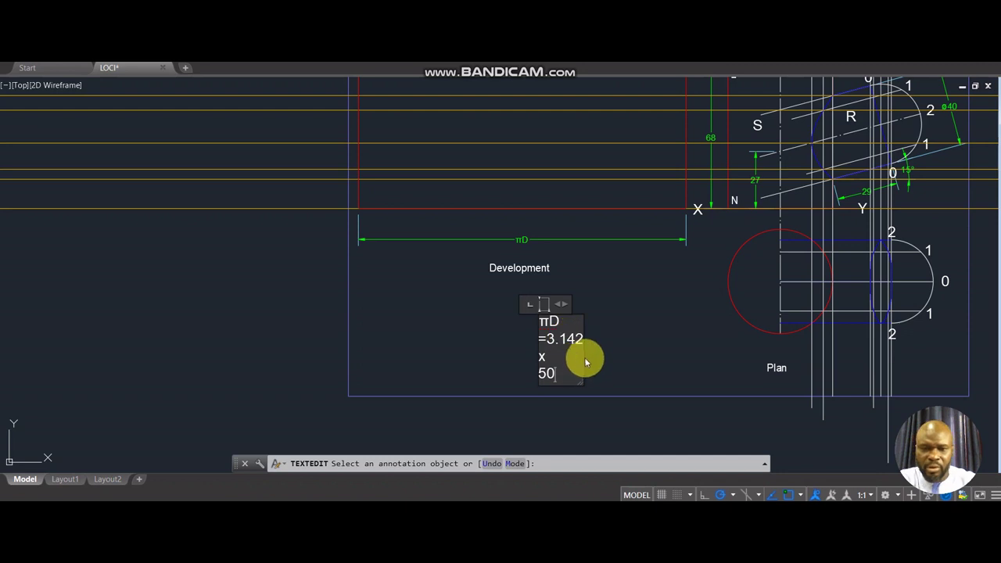
{"action": "left_click_drag", "start_coordinate": [581, 346], "coordinate": [688, 347]}
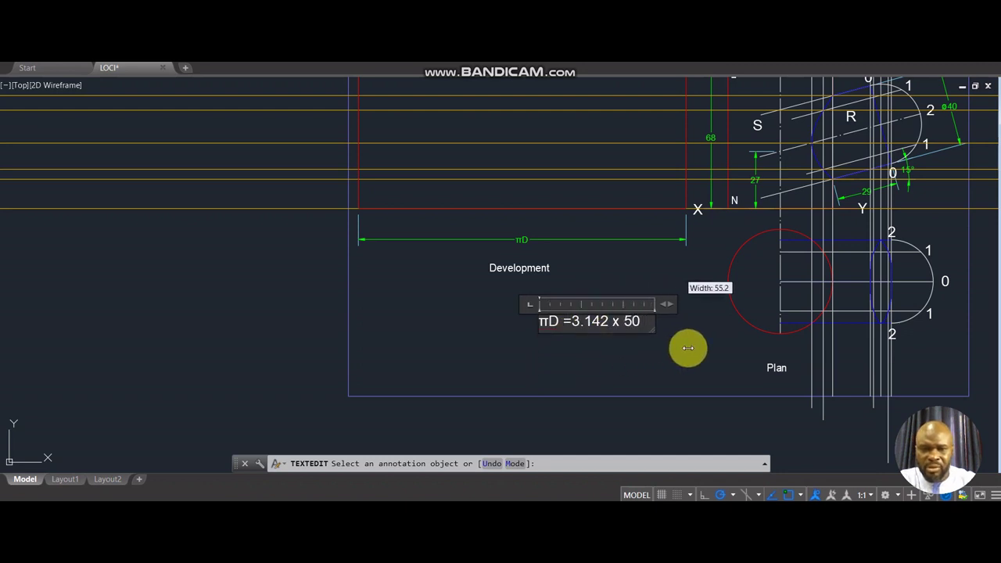
{"action": "left_click", "coordinate": [602, 362]}
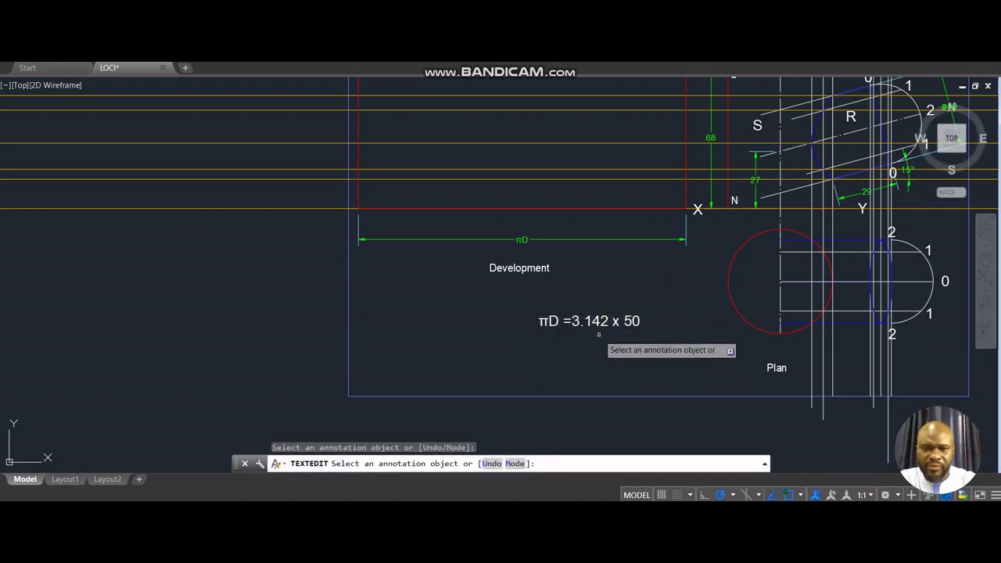
{"action": "middle_click", "coordinate": [644, 354]}
{"action": "middle_click_drag", "start_coordinate": [644, 353], "coordinate": [612, 354]}
{"action": "key", "text": "Escape"}
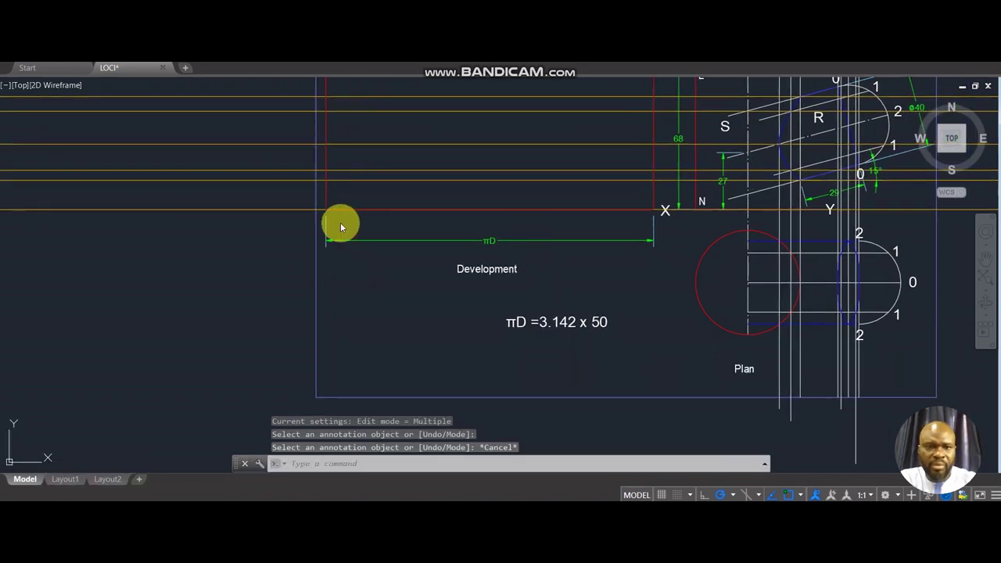
- Check the length of the development rectangle's base line with the Dimension command, without placing a dimension
{"action": "type", "text": "dim"}
{"action": "key", "text": "Return"}
{"action": "left_click", "coordinate": [500, 286]}
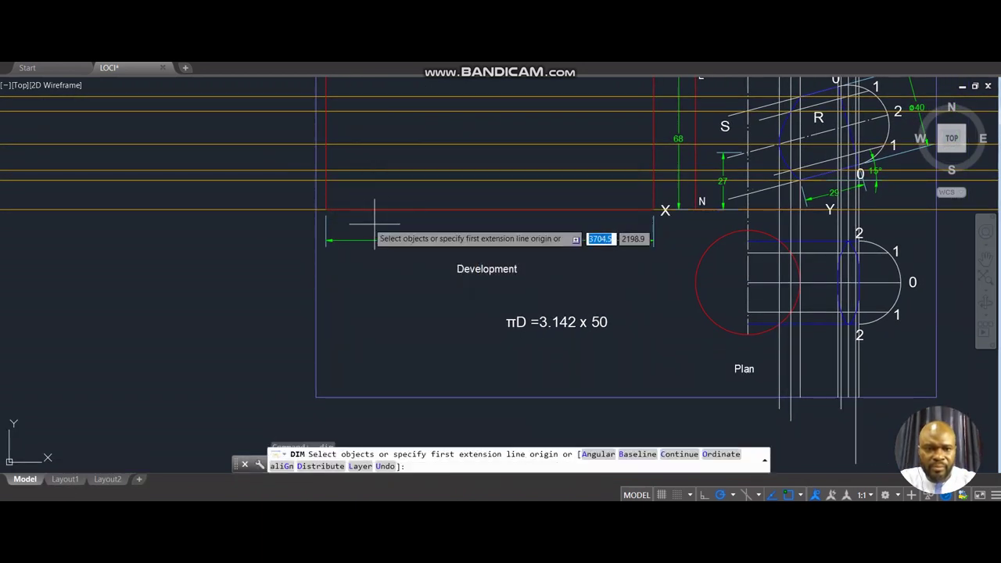
{"action": "key", "text": "Return"}
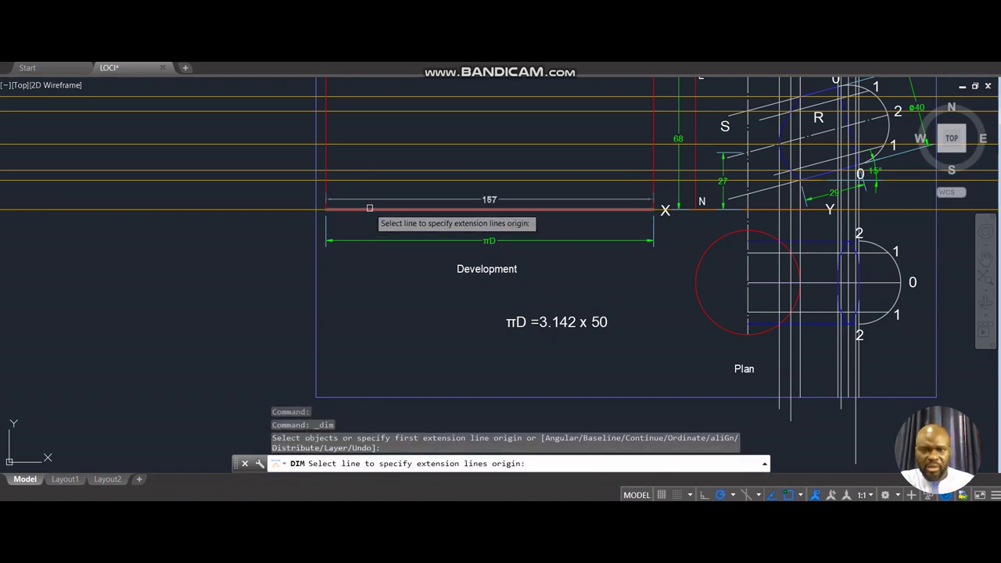
{"action": "key", "text": "Escape"}
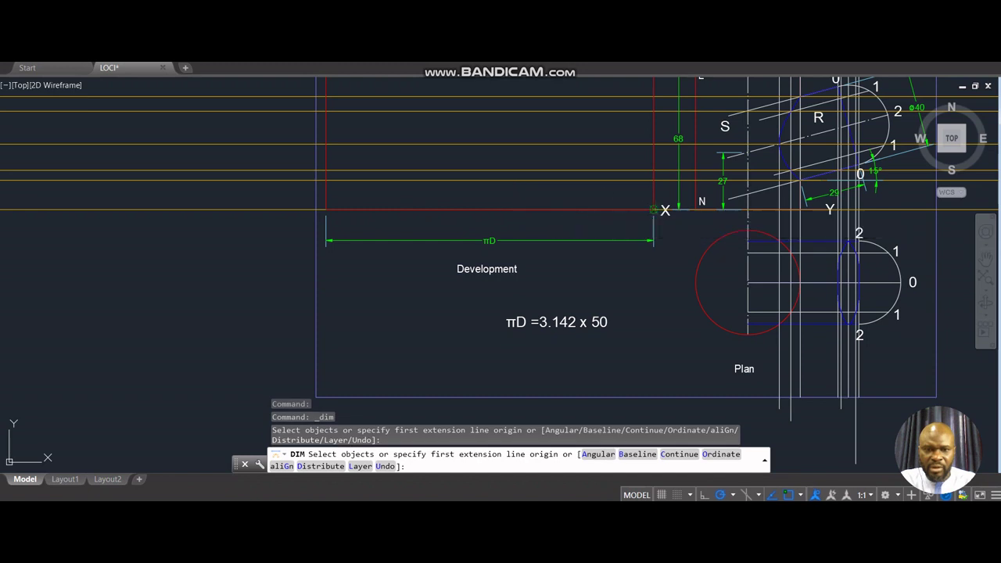
{"action": "key", "text": "Return"}
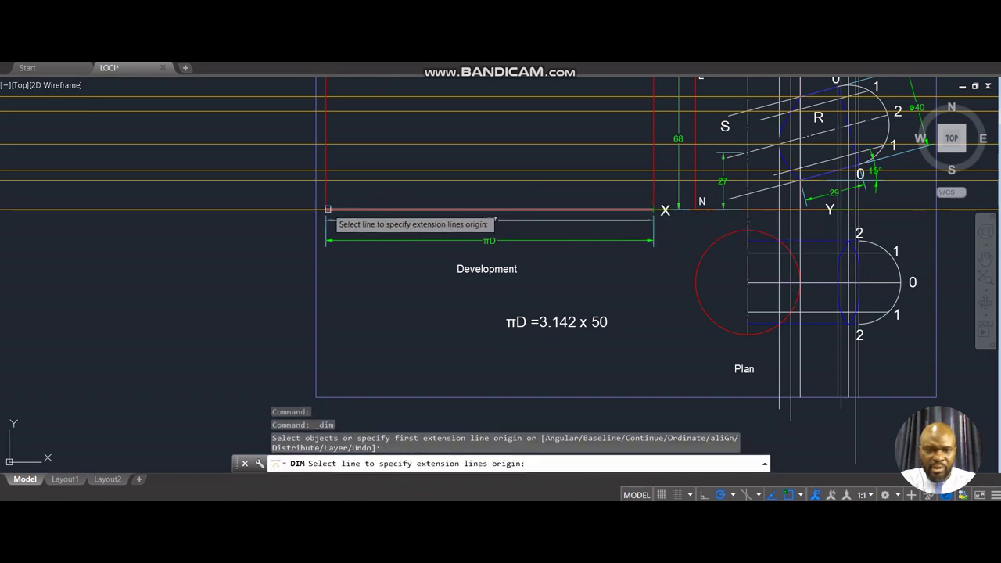
{"action": "key", "text": "Escape"}
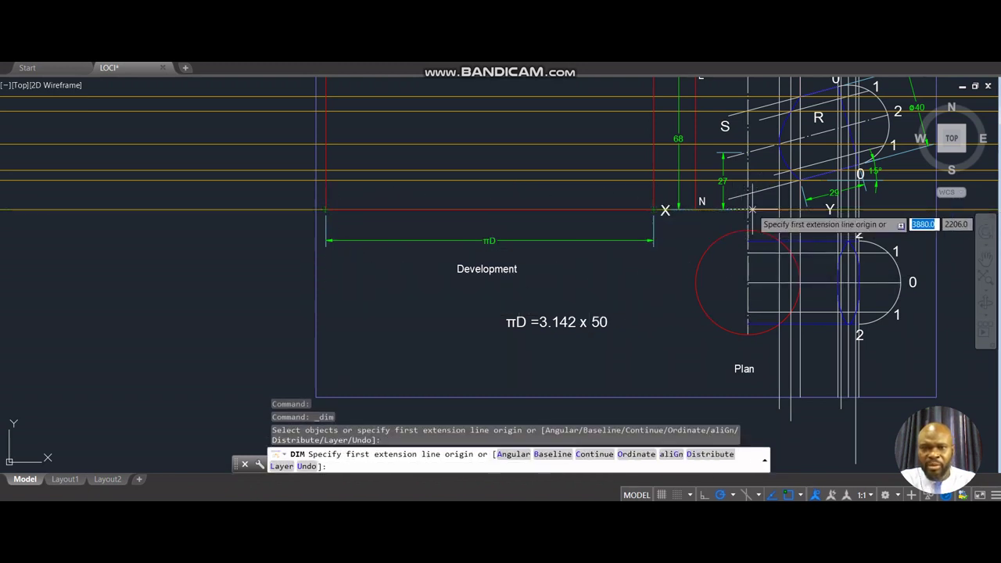
{"action": "key", "text": "Escape"}
{"action": "key", "text": "Escape"}
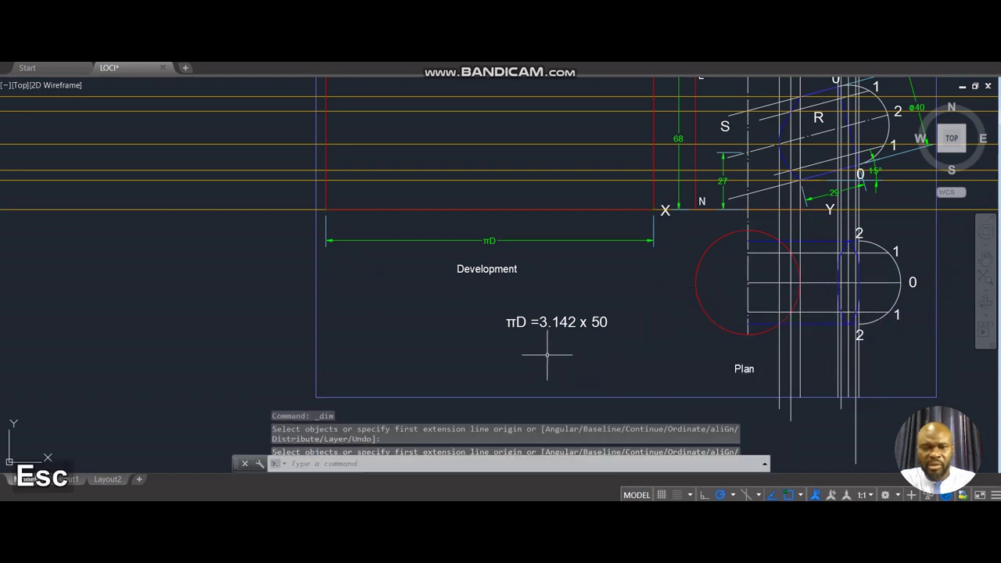
- Draw a vertical construction line through the midpoint of the development rectangle's base line
{"action": "middle_click_drag", "start_coordinate": [626, 342], "coordinate": [615, 350]}
{"action": "scroll", "coordinate": [615, 350], "scroll_direction": "down", "scroll_amount": 4}
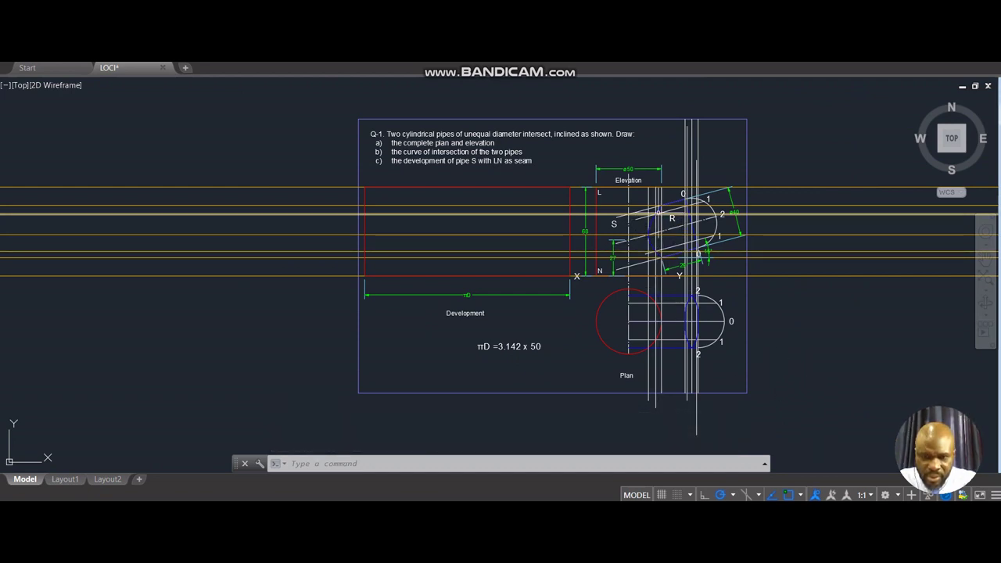
{"action": "scroll", "coordinate": [654, 214], "scroll_direction": "up", "scroll_amount": 5}
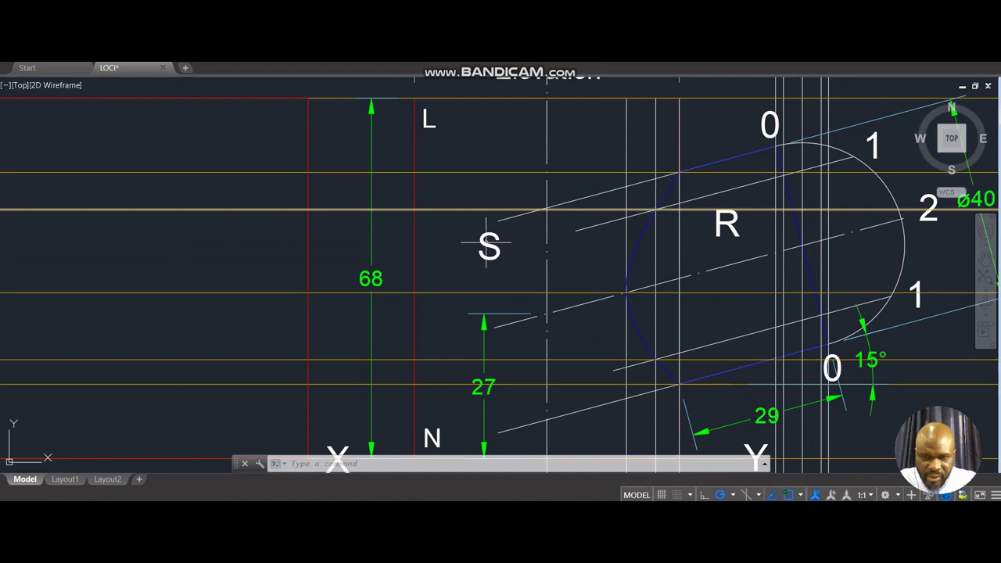
{"action": "scroll", "coordinate": [486, 244], "scroll_direction": "down", "scroll_amount": 5}
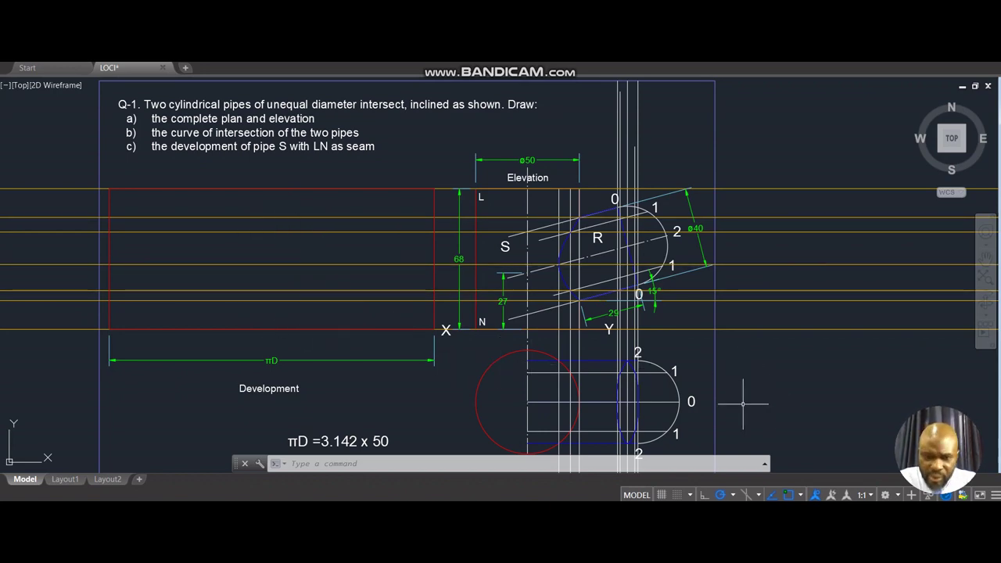
{"action": "mouse_move", "coordinate": [772, 395]}
{"action": "middle_mouse_down"}
{"action": "mouse_move", "coordinate": [787, 376]}
{"action": "mouse_move", "coordinate": [830, 362]}
{"action": "middle_mouse_up"}
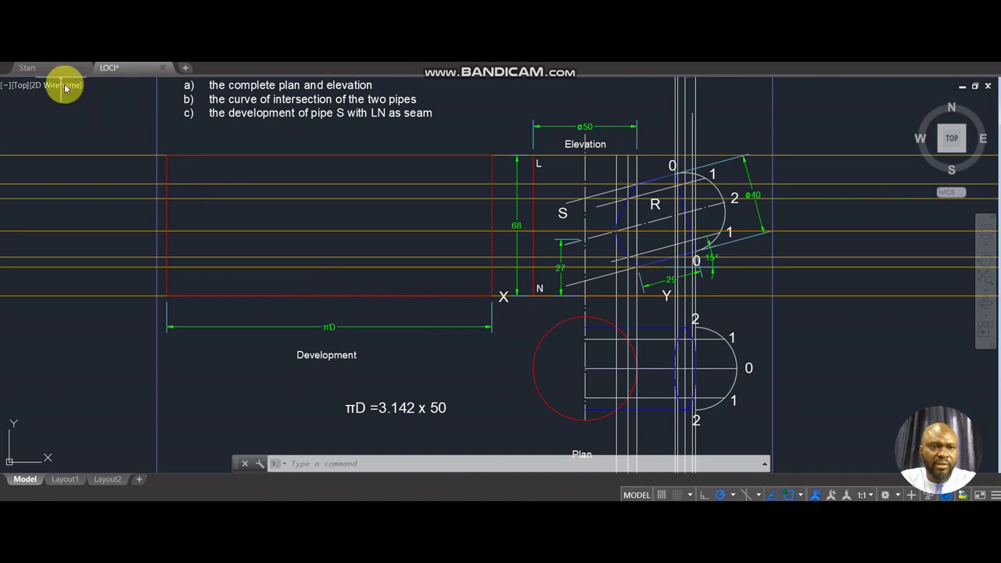
{"action": "type", "text": "xl"}
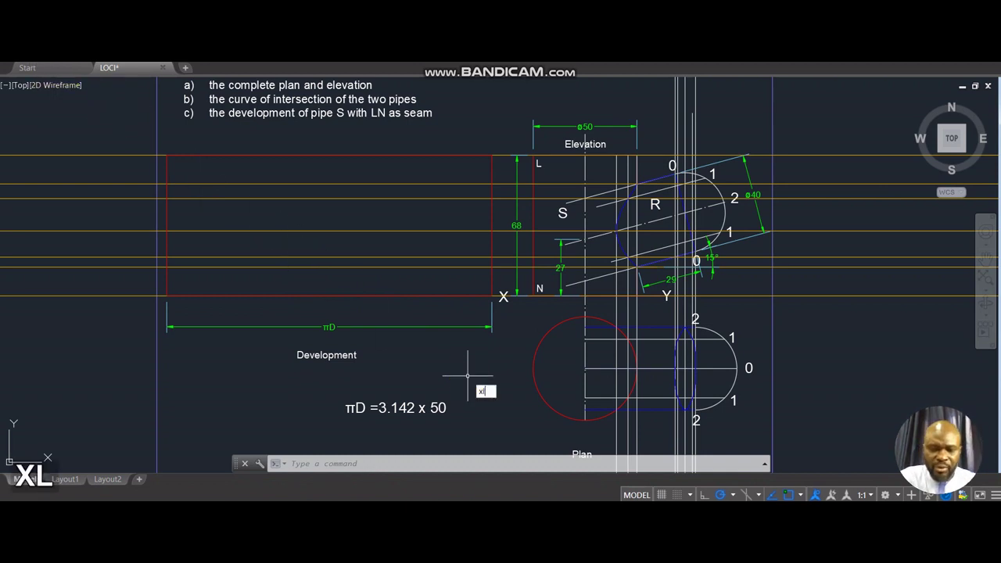
{"action": "key", "text": "Return"}
{"action": "type", "text": "v"}
{"action": "key", "text": "Return"}
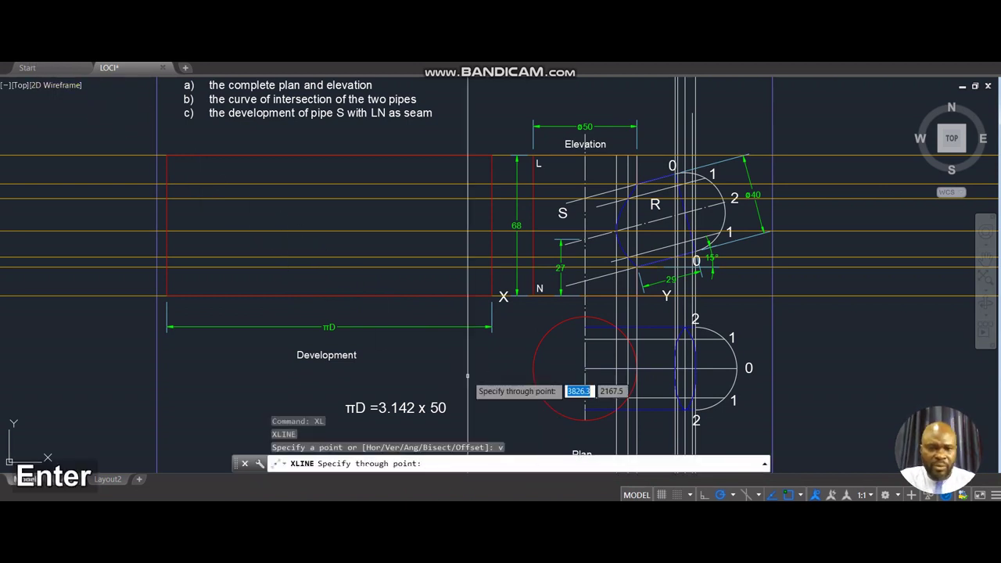
{"action": "left_click", "coordinate": [329, 296]}
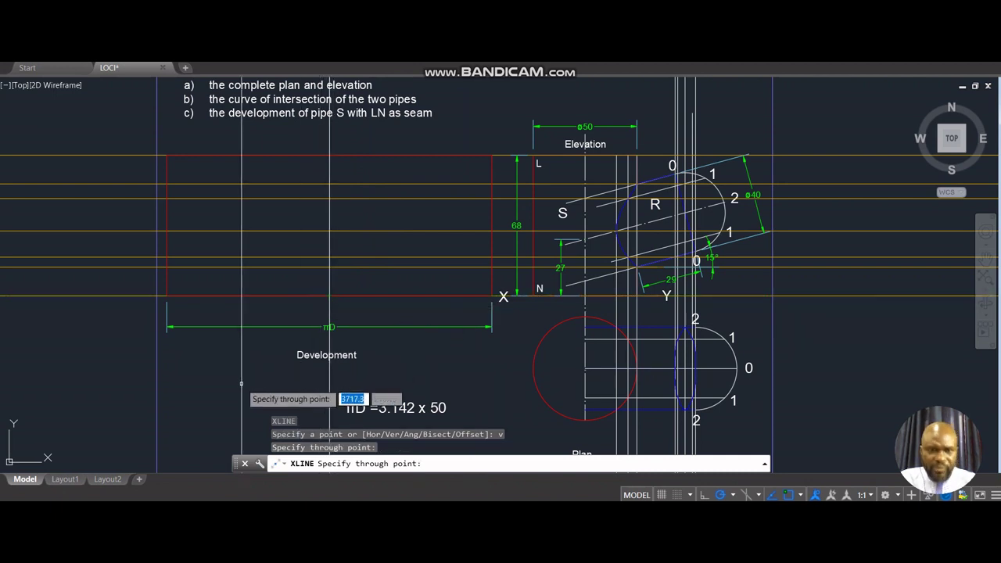
{"action": "key", "text": "Escape"}
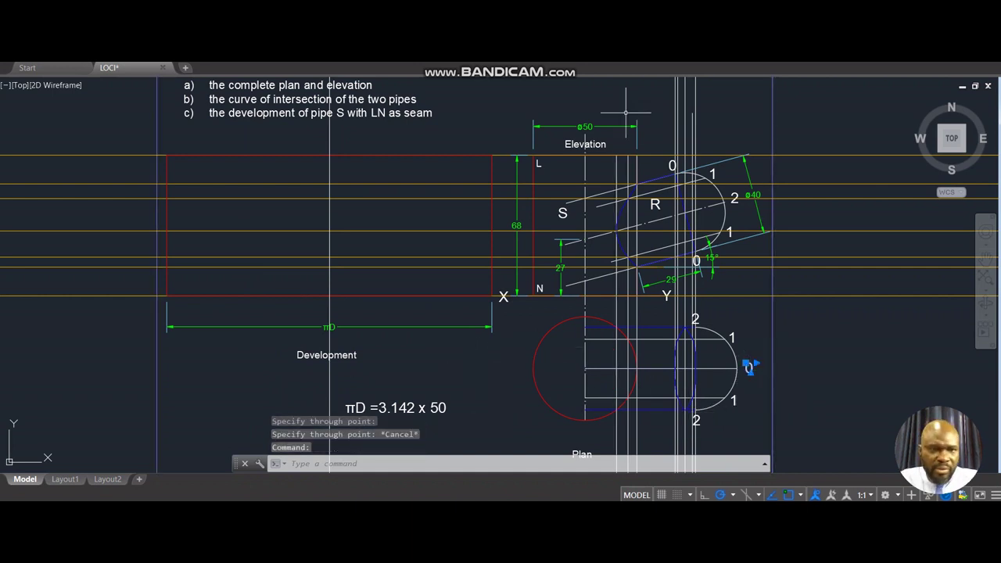
- Copy the label 0 from the plan to just below the midpoint of the development rectangle's base line
{"action": "type", "text": "co"}
{"action": "key", "text": "Return"}
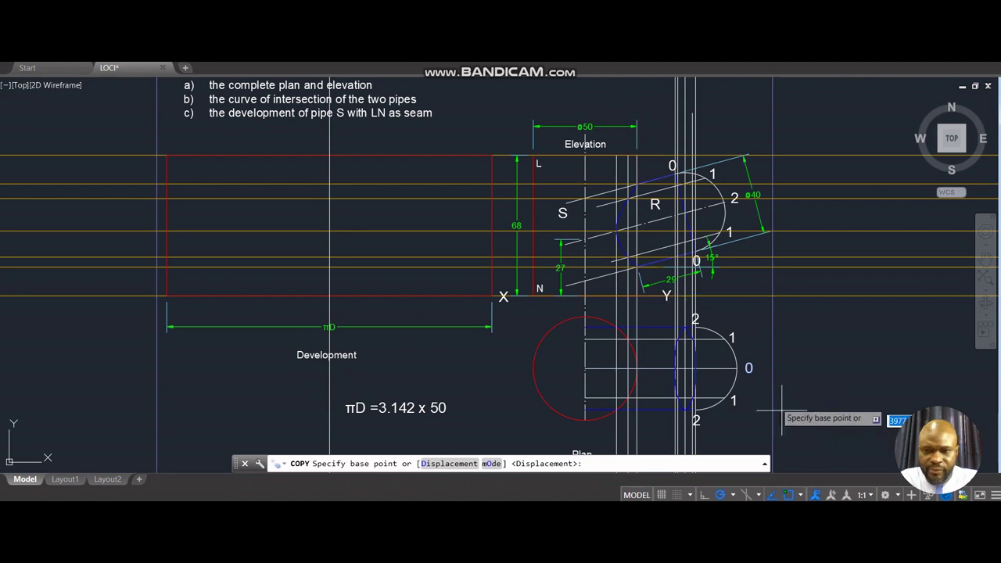
{"action": "left_click", "coordinate": [747, 373]}
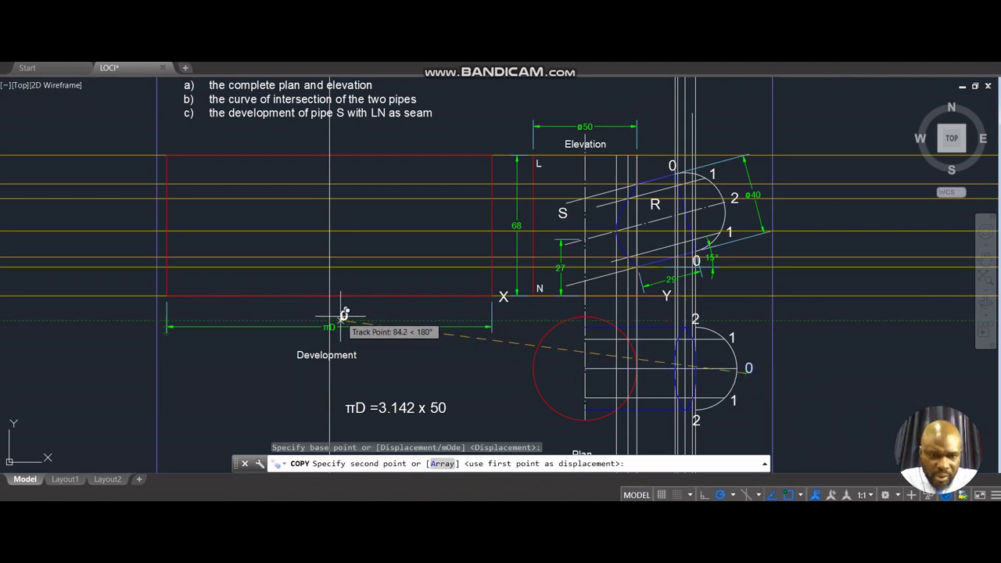
{"action": "left_click", "coordinate": [340, 304]}
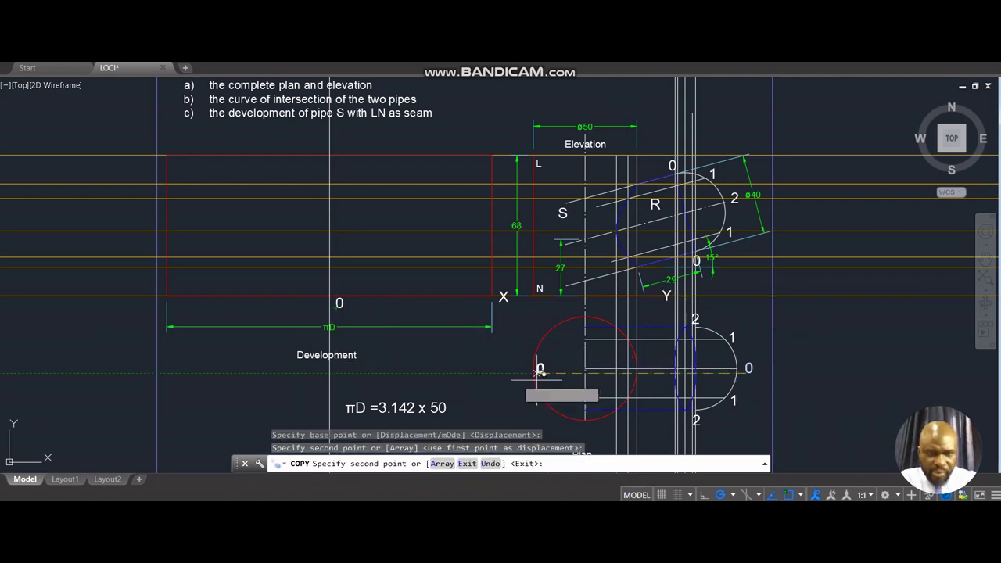
{"action": "key", "text": "Escape"}
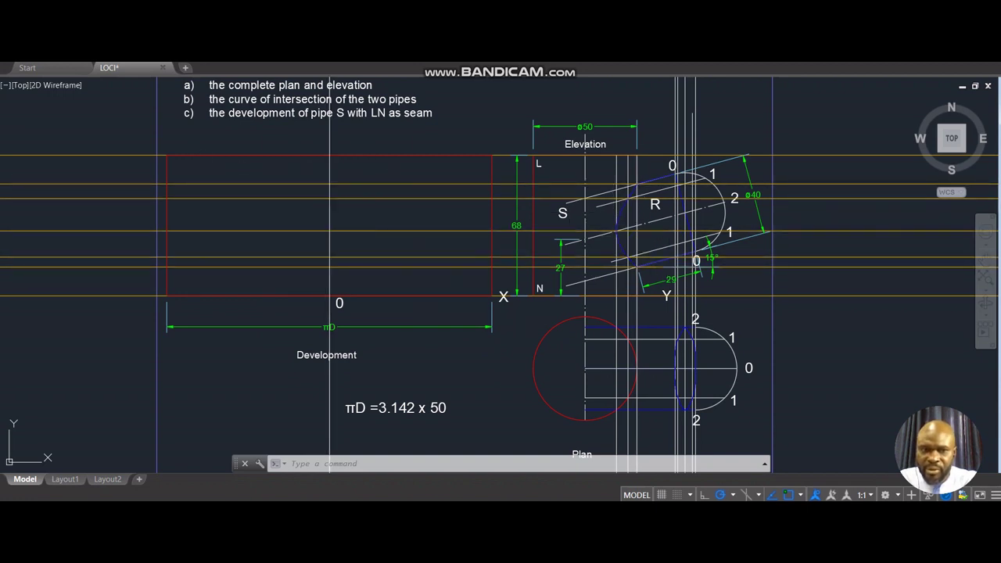
{"action": "key", "text": "Escape"}
{"action": "key", "text": "Escape"}
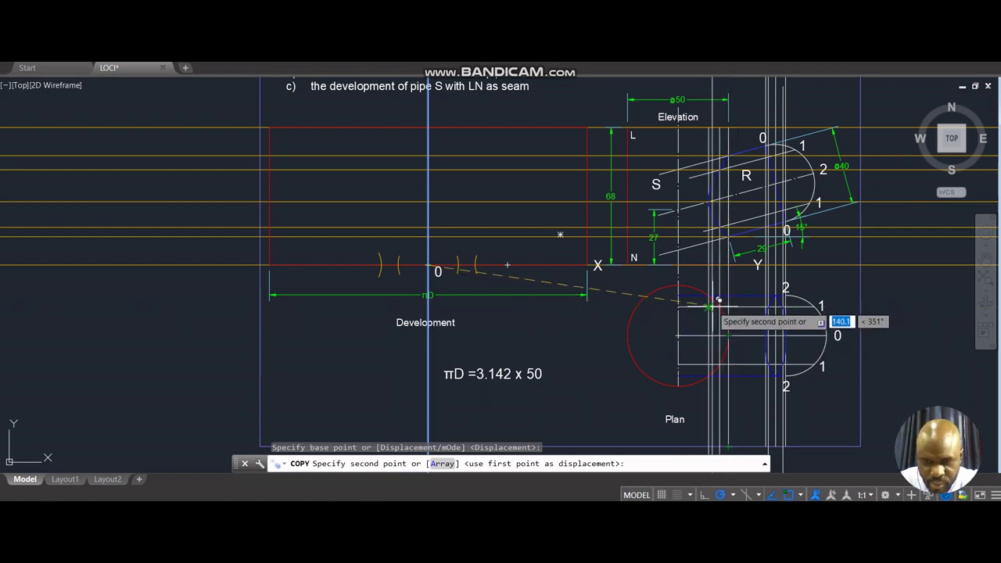
- Copy the vertical centre construction line to the four arc marks on the development's base line, two on each side of the midpoint
{"action": "left_click", "coordinate": [464, 258]}
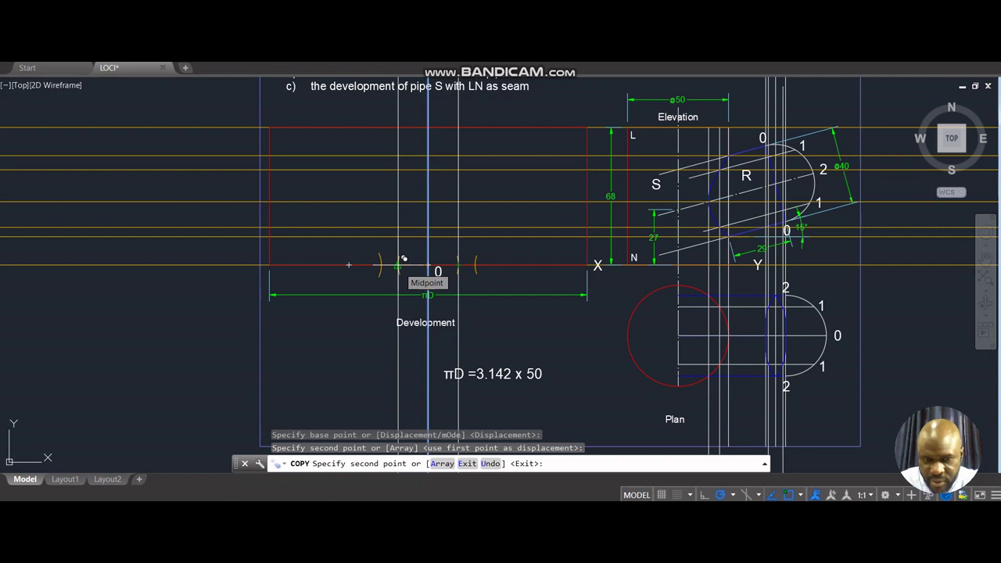
{"action": "left_click", "coordinate": [404, 259]}
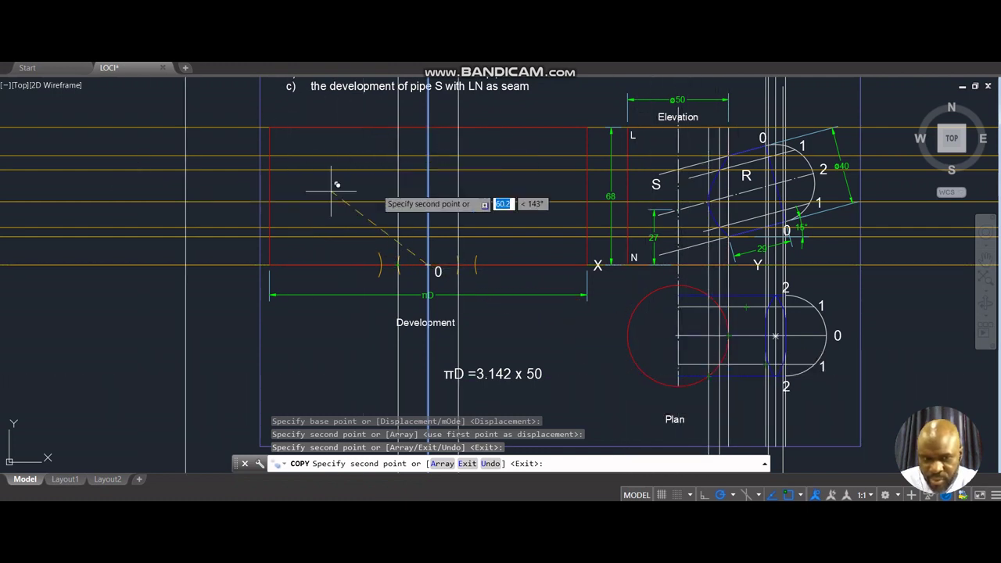
{"action": "left_click", "coordinate": [561, 235]}
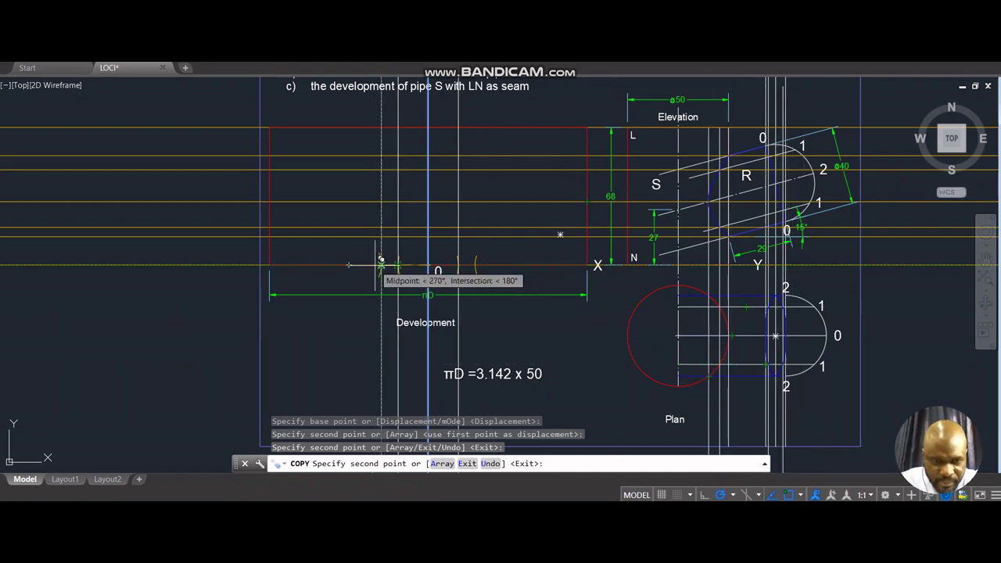
{"action": "left_click", "coordinate": [381, 266]}
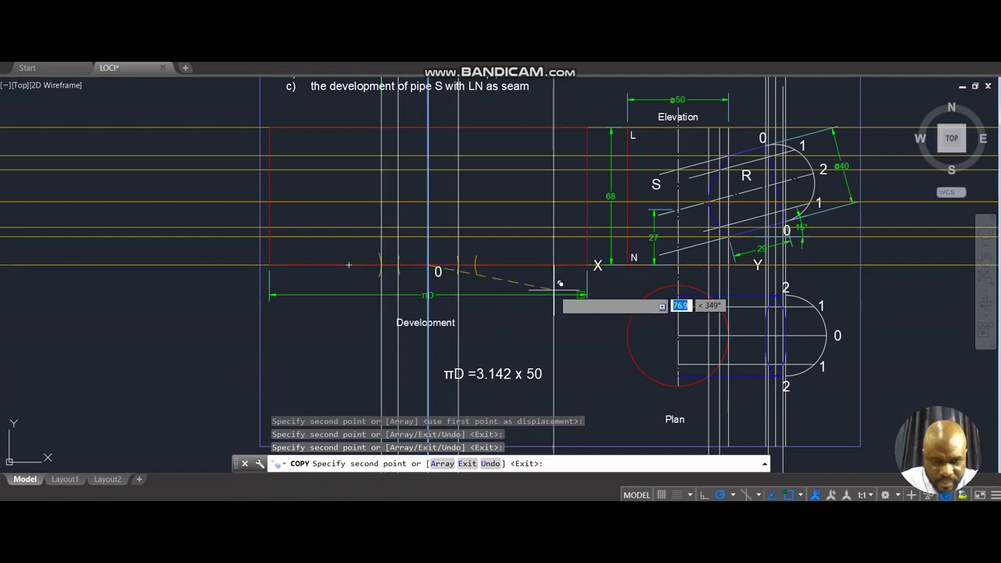
{"action": "left_click", "coordinate": [475, 266]}
{"action": "key", "text": "Escape"}
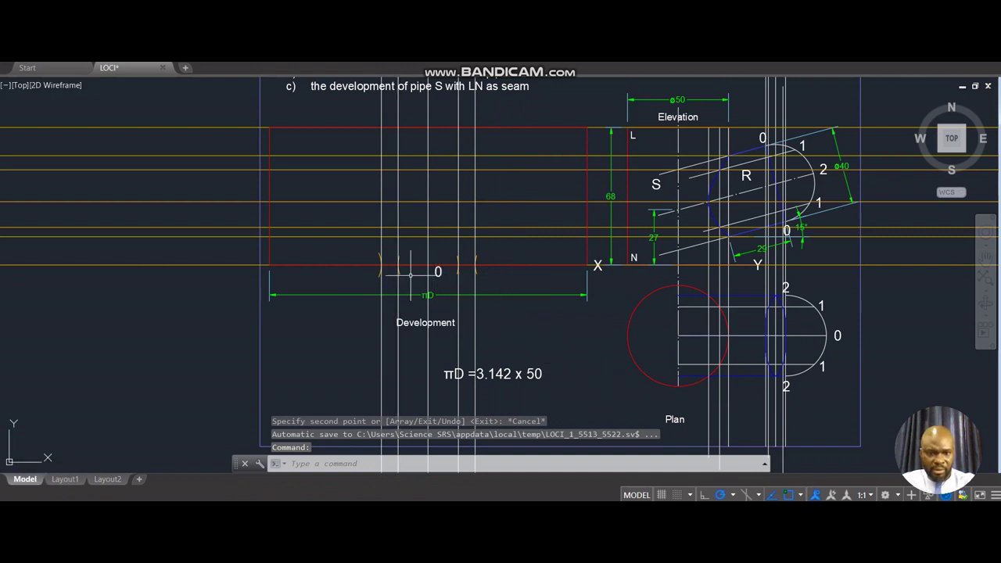
- Place the labels 1 and 2 on each side of 0 below the base line, beside the copied vertical lines
{"action": "left_click", "coordinate": [780, 410]}
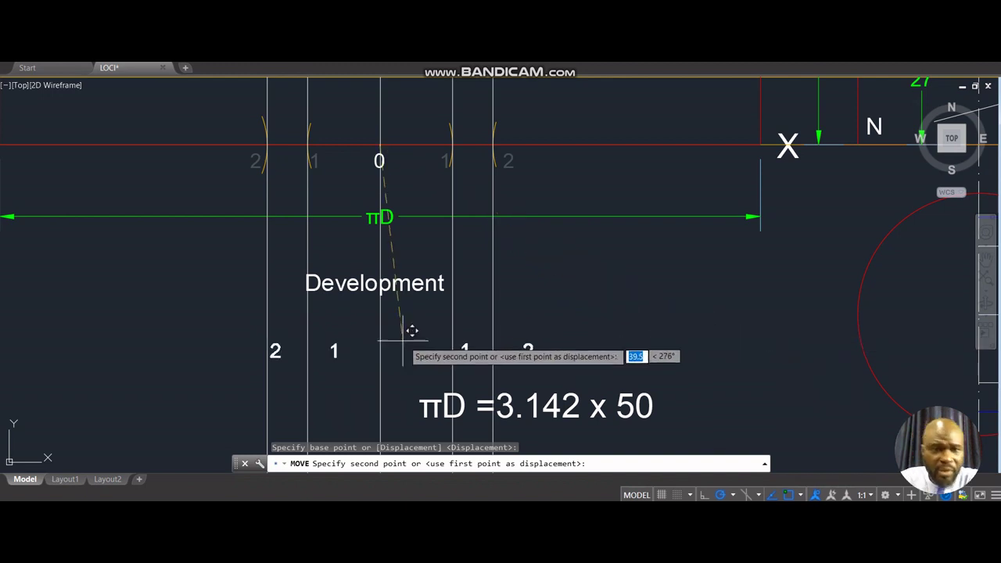
{"action": "left_click", "coordinate": [282, 163]}
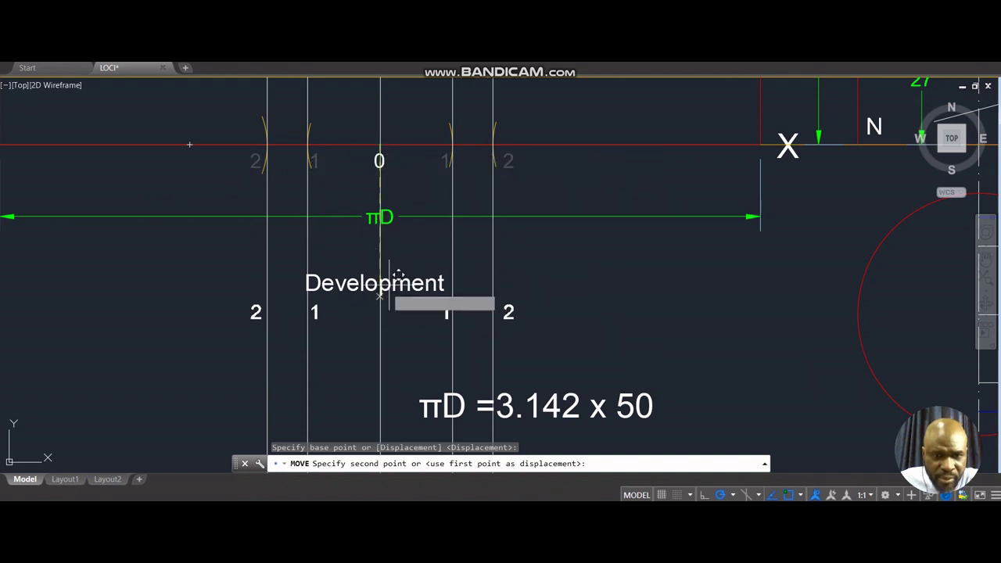
{"action": "left_click", "coordinate": [381, 144]}
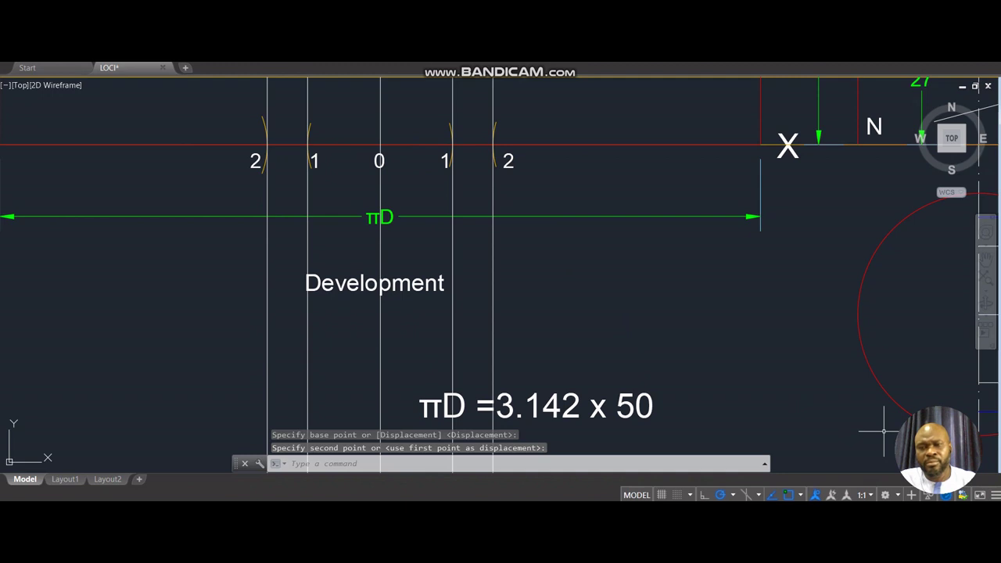
{"action": "scroll", "coordinate": [352, 328], "scroll_direction": "down", "scroll_amount": 4}
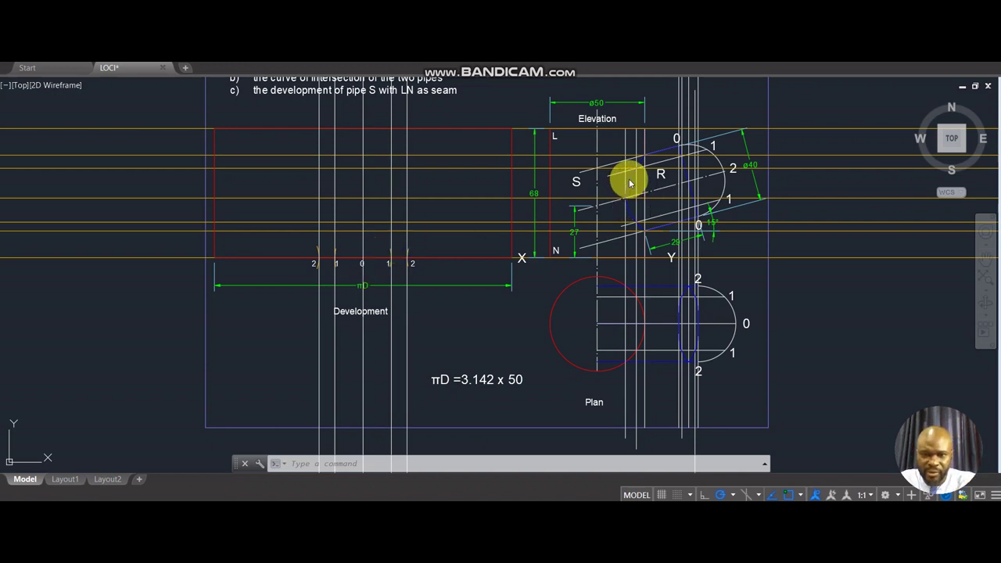
{"action": "scroll", "coordinate": [618, 179], "scroll_direction": "up", "scroll_amount": 8}
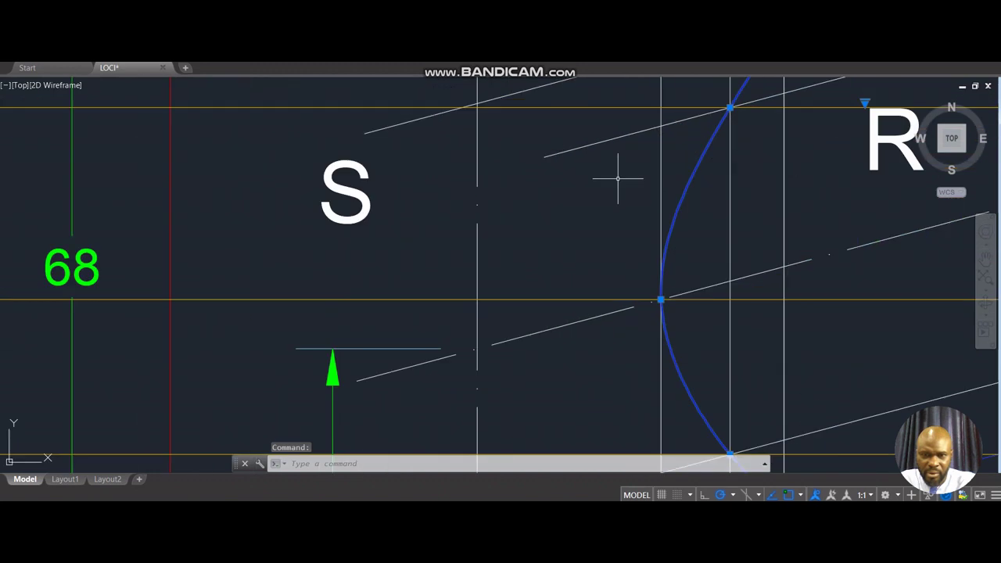
{"action": "scroll", "coordinate": [617, 175], "scroll_direction": "down", "scroll_amount": 6}
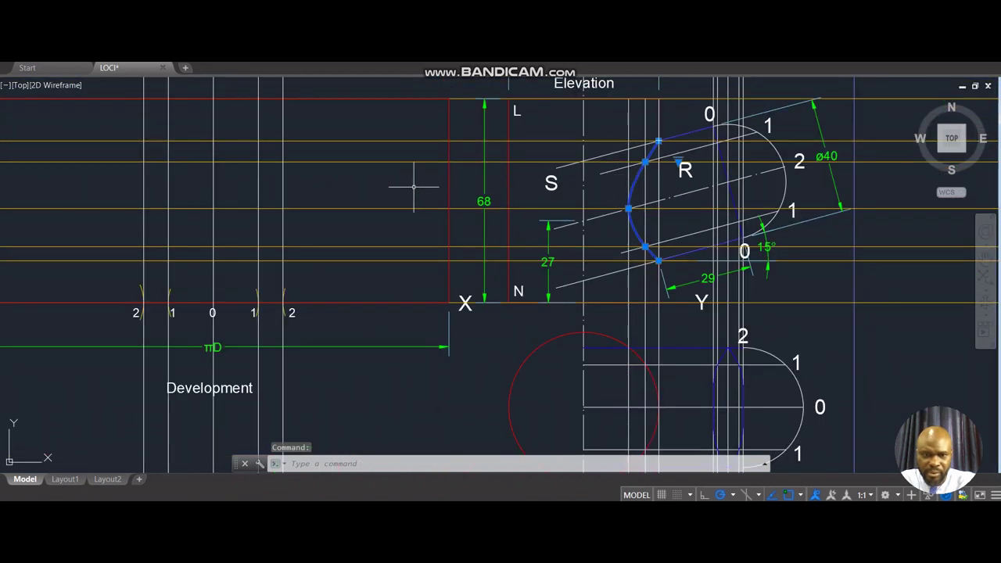
{"action": "middle_click_drag", "start_coordinate": [413, 186], "coordinate": [479, 204]}
{"action": "key", "text": "Escape"}
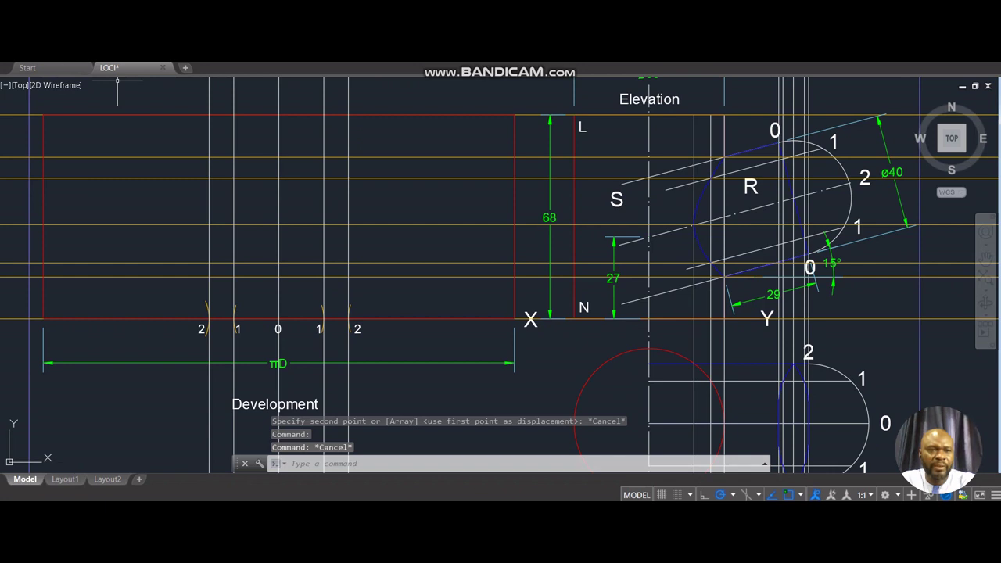
{"action": "mouse_move", "coordinate": [72, 66]}
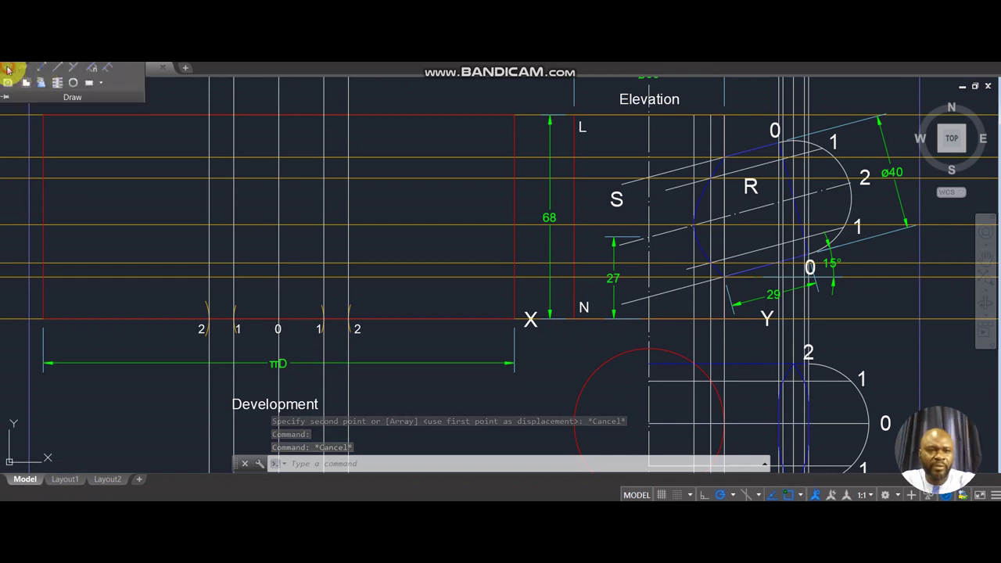
{"action": "left_click", "coordinate": [6, 69]}
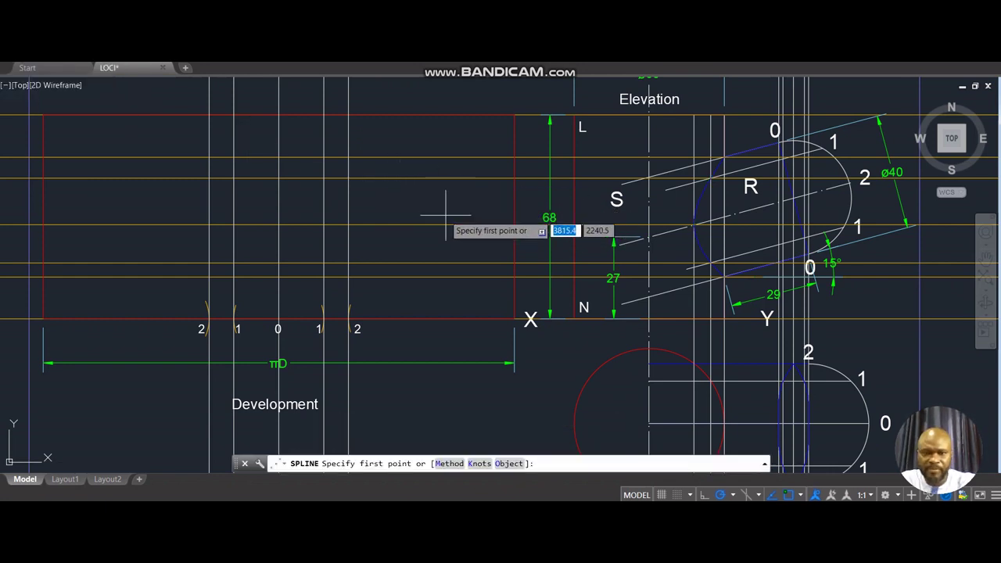
{"action": "left_click", "coordinate": [278, 319]}
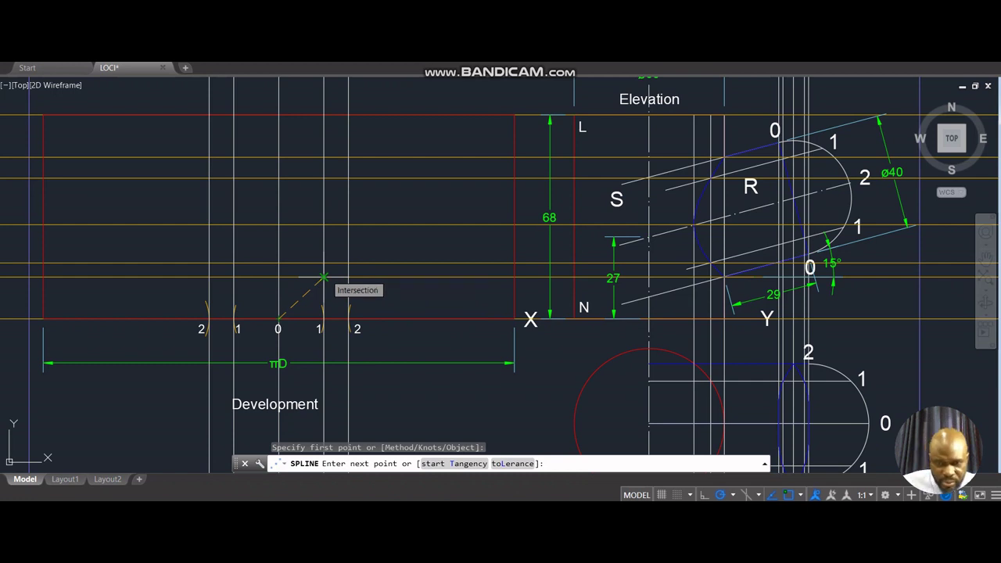
{"action": "key", "text": "Escape"}
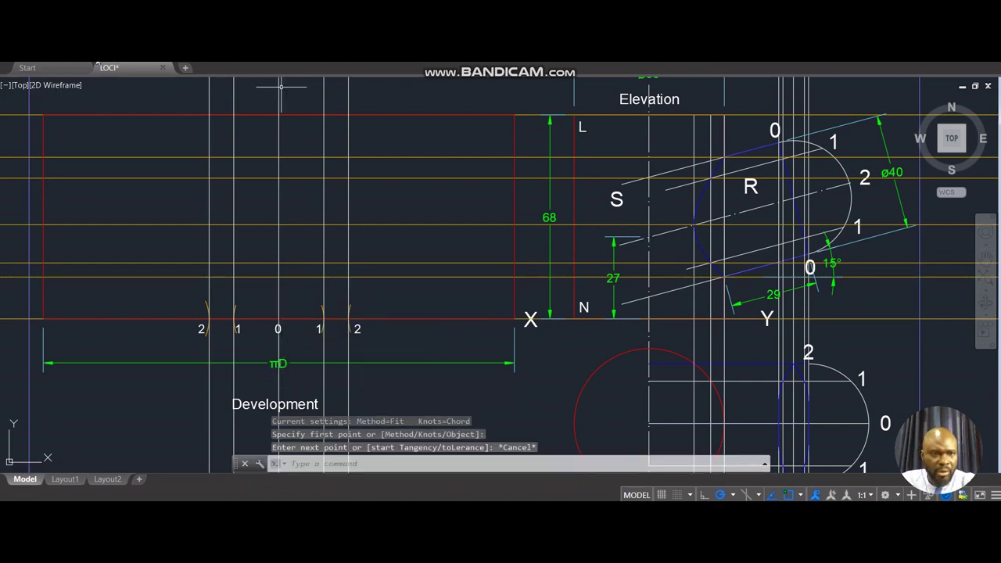
- Draw a closed spline in the development through the points where vertical lines 0, 1 and 2 meet the matching horizontals projected from the curve of intersection
{"action": "key", "text": "space"}
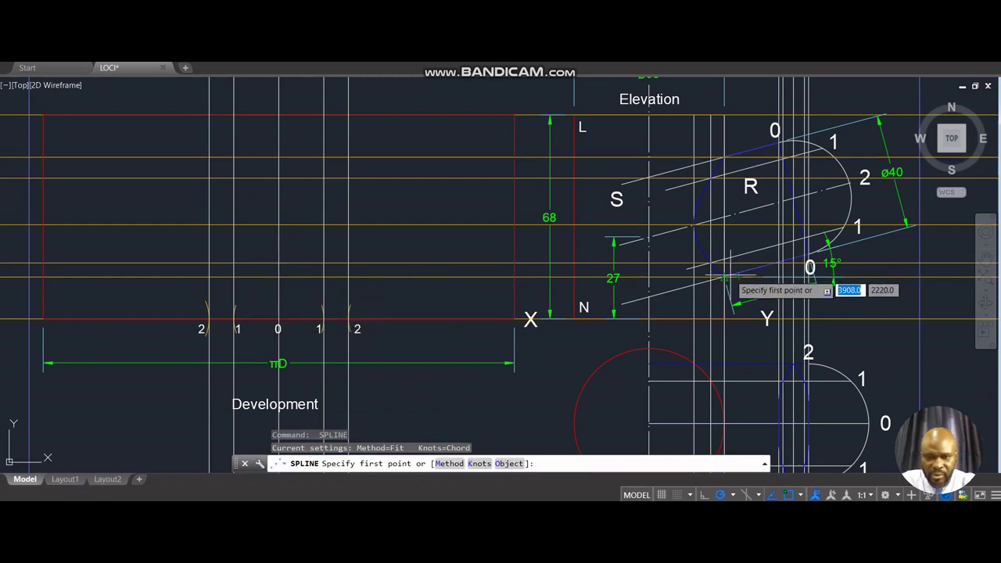
{"action": "left_click", "coordinate": [277, 277]}
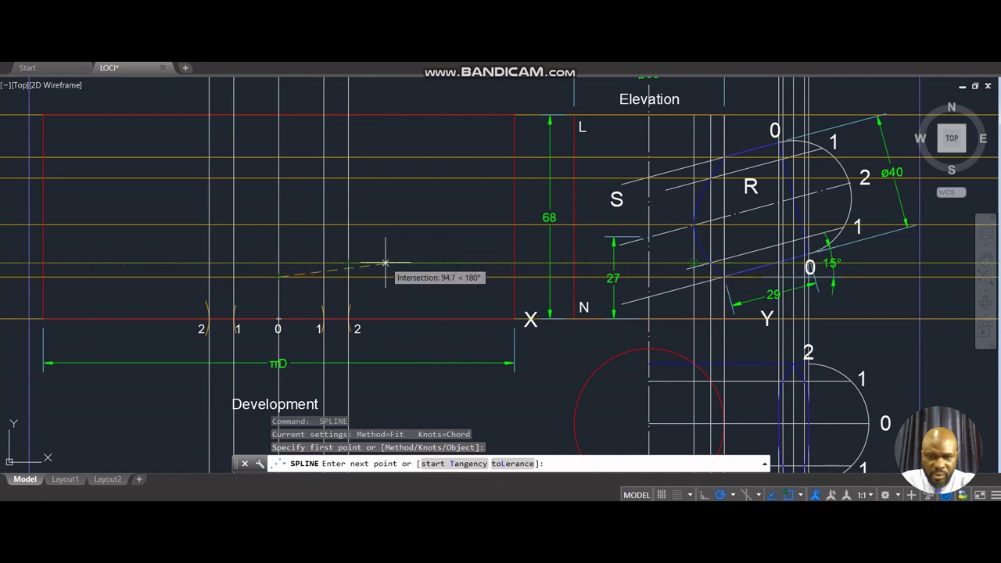
{"action": "left_click", "coordinate": [325, 264]}
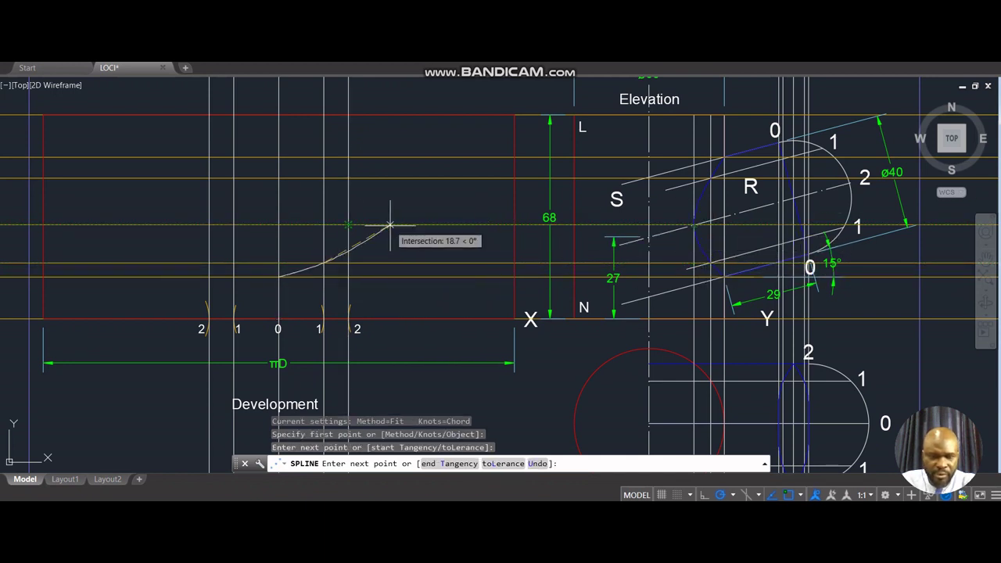
{"action": "left_click", "coordinate": [349, 226]}
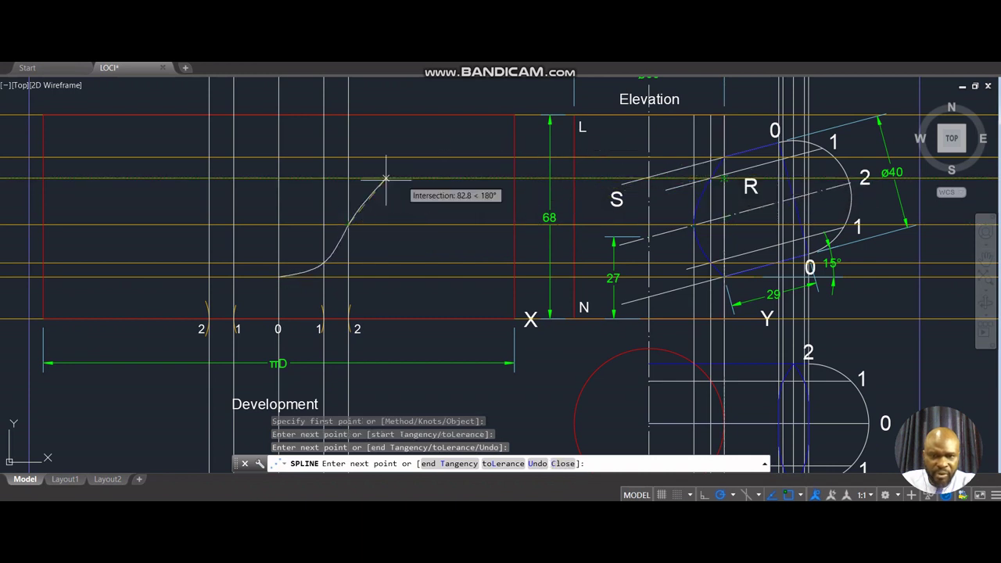
{"action": "left_click", "coordinate": [321, 179]}
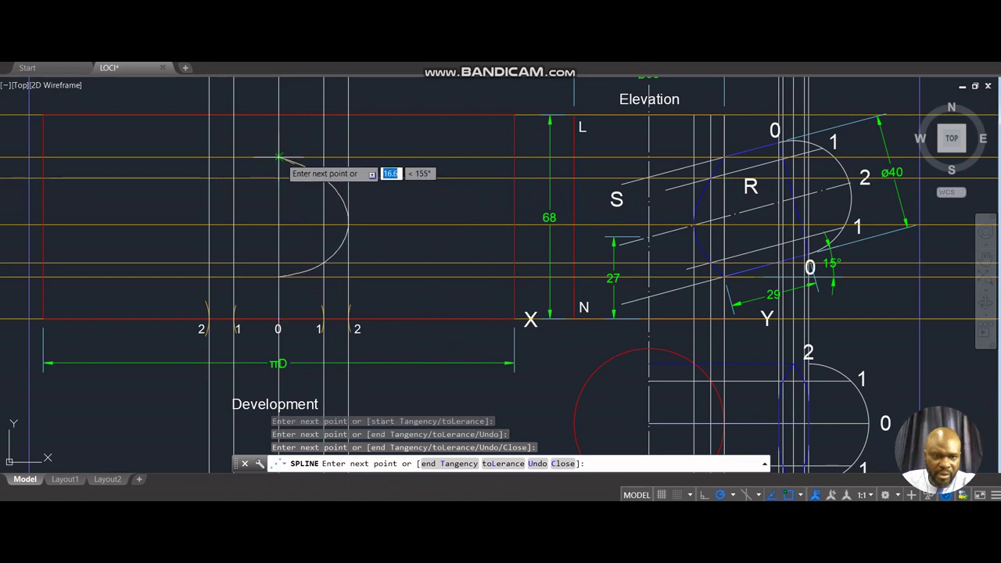
{"action": "left_click", "coordinate": [279, 156]}
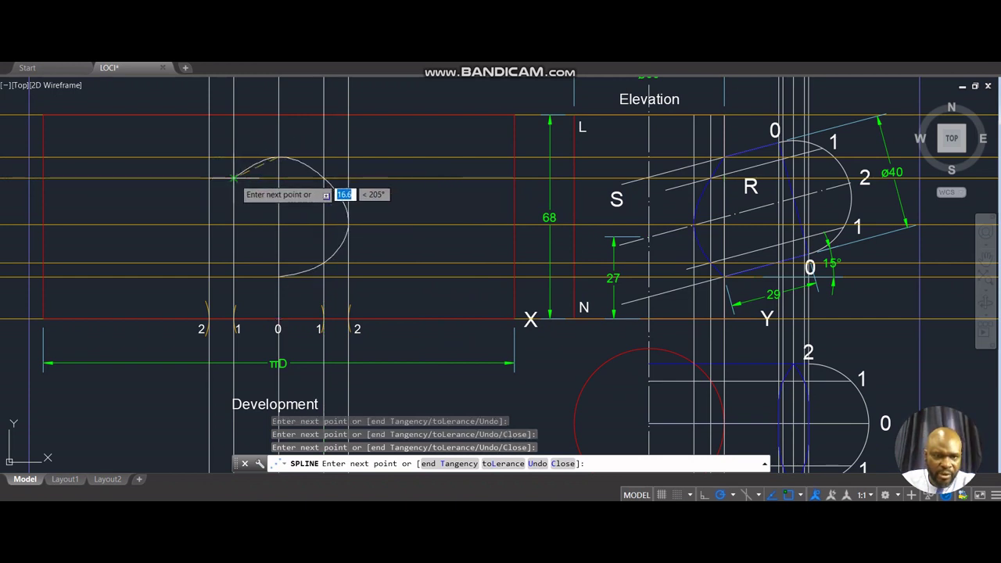
{"action": "left_click", "coordinate": [234, 179]}
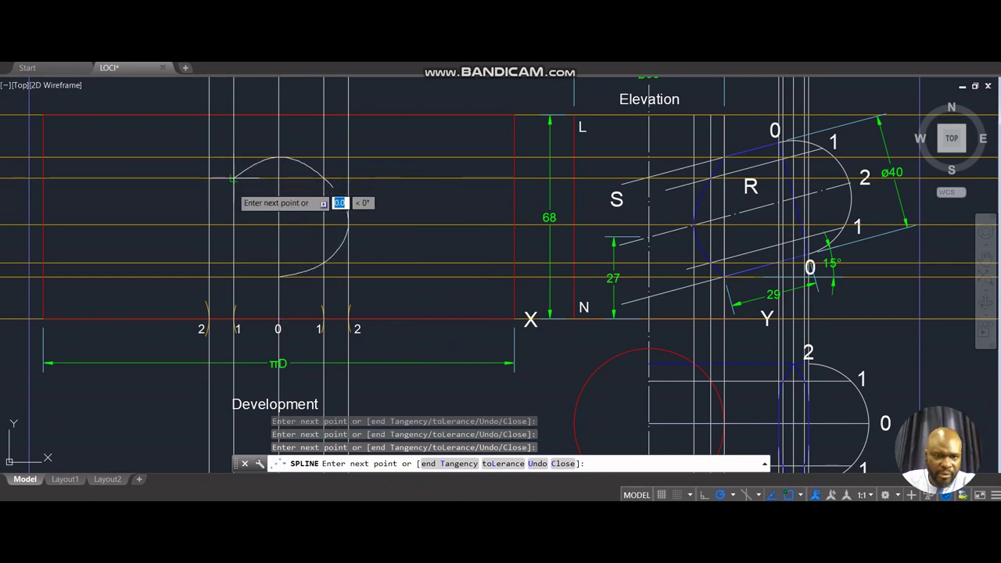
{"action": "left_click", "coordinate": [278, 277]}
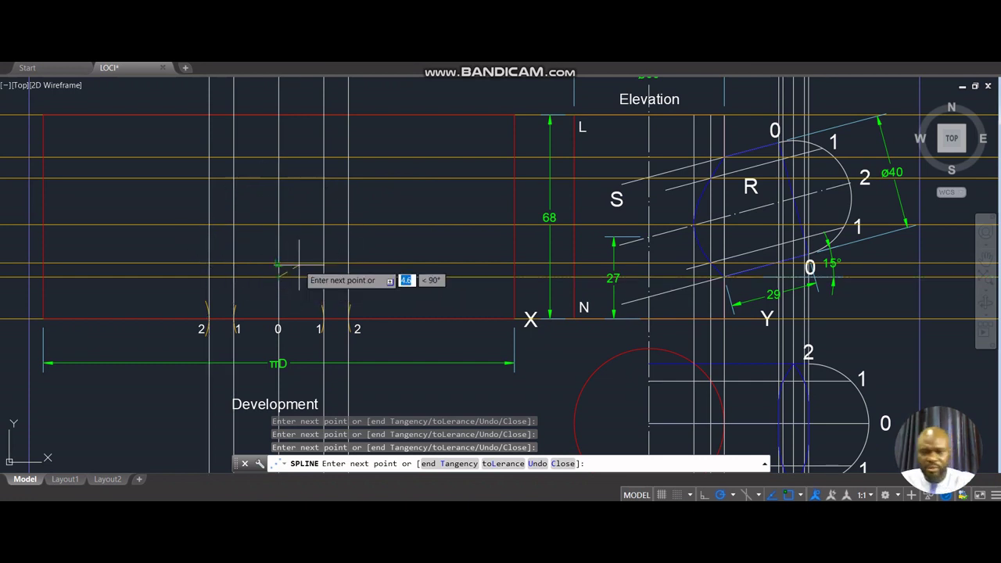
{"action": "key", "text": "Return"}
- Put the closed spline in the development on the OUTLINE2 layer
{"action": "left_click", "coordinate": [309, 165]}
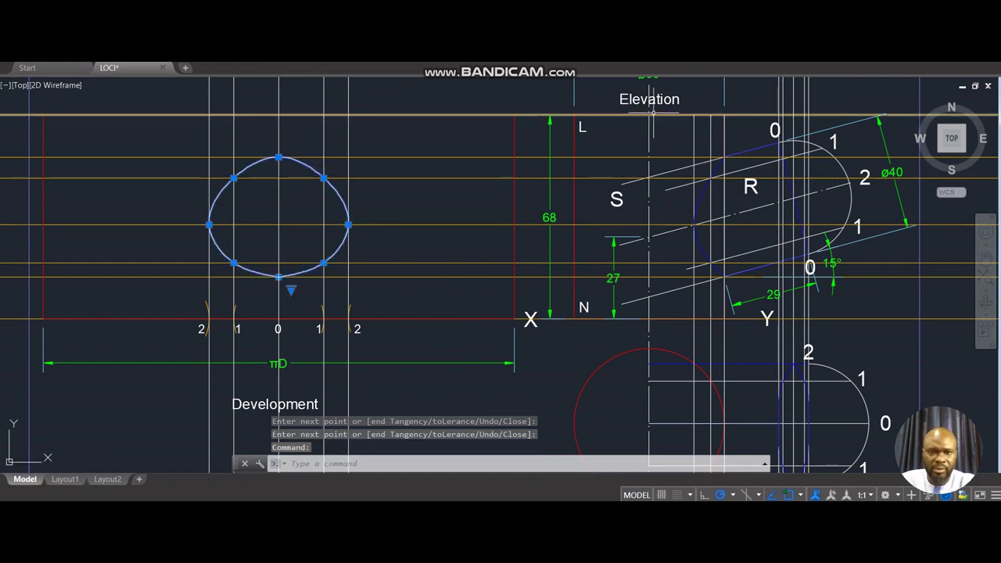
{"action": "left_click", "coordinate": [536, 72]}
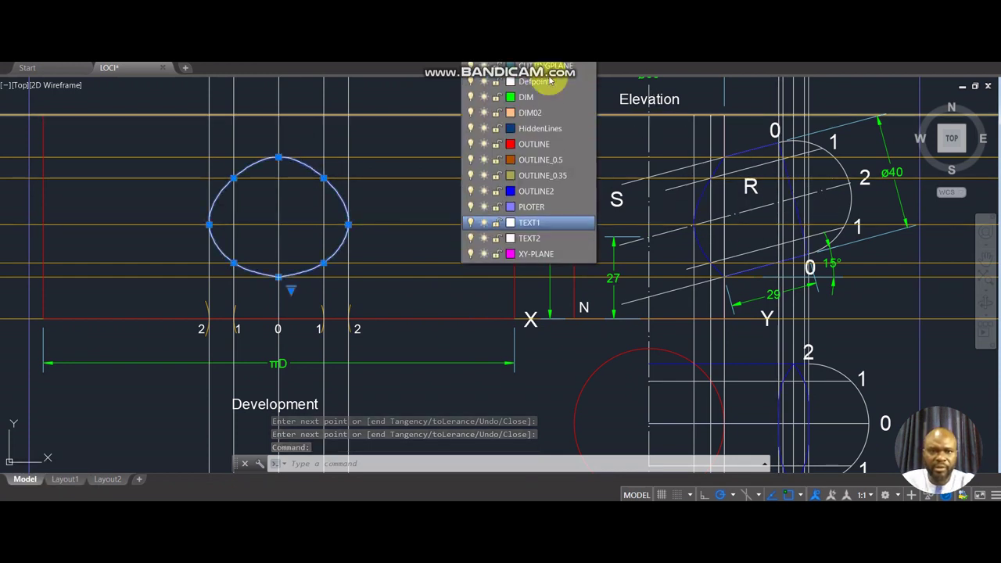
{"action": "left_click", "coordinate": [537, 197]}
{"action": "left_click", "coordinate": [325, 263]}
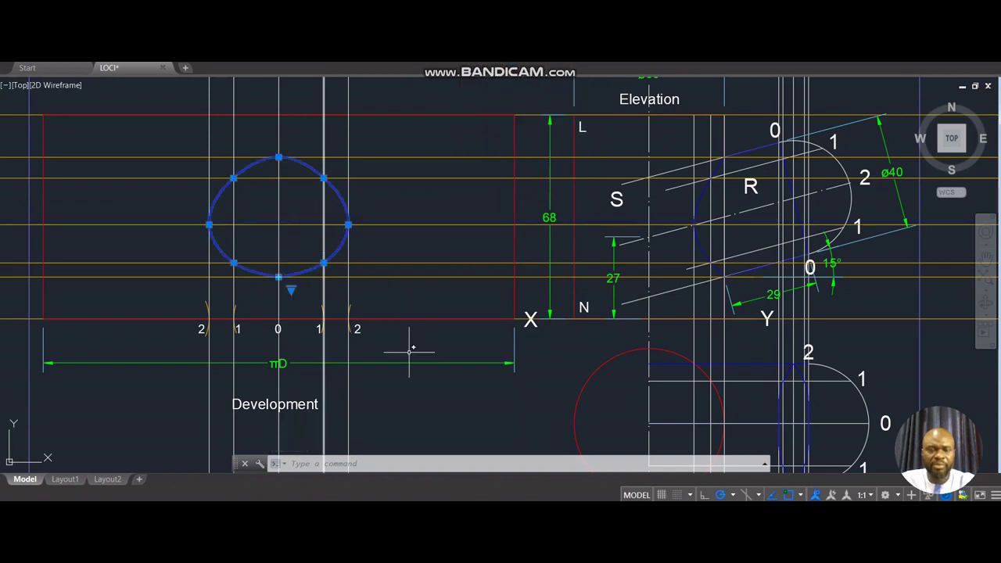
{"action": "key", "text": "Escape"}
- Examine the whole sheet, comparing the development of pipe S with the elevation and plan
{"action": "middle_click_drag", "start_coordinate": [408, 287], "coordinate": [454, 287]}
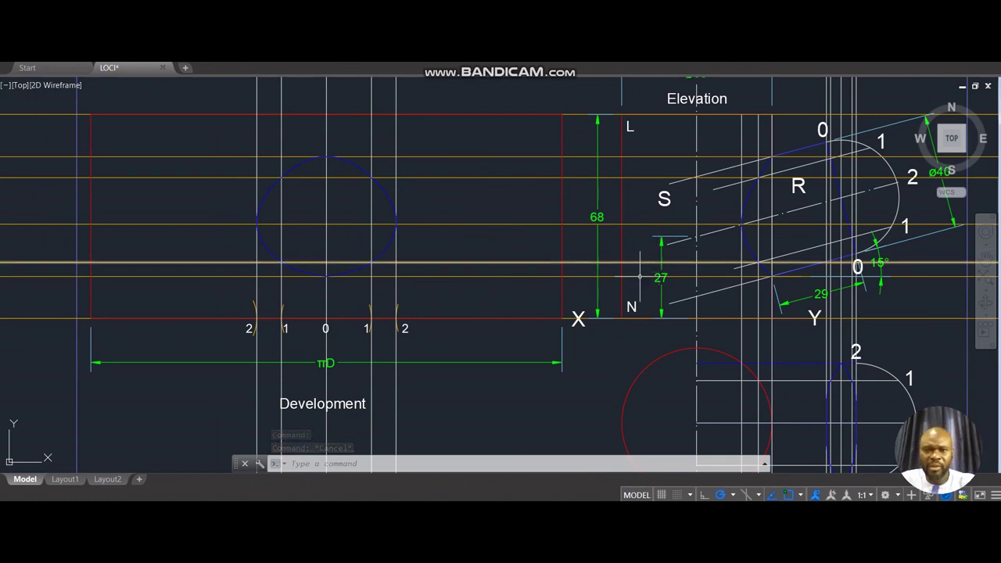
{"action": "scroll", "coordinate": [658, 245], "scroll_direction": "down", "scroll_amount": 2}
{"action": "middle_click_drag", "start_coordinate": [713, 330], "coordinate": [537, 318]}
{"action": "scroll", "coordinate": [537, 318], "scroll_direction": "down", "scroll_amount": 2}
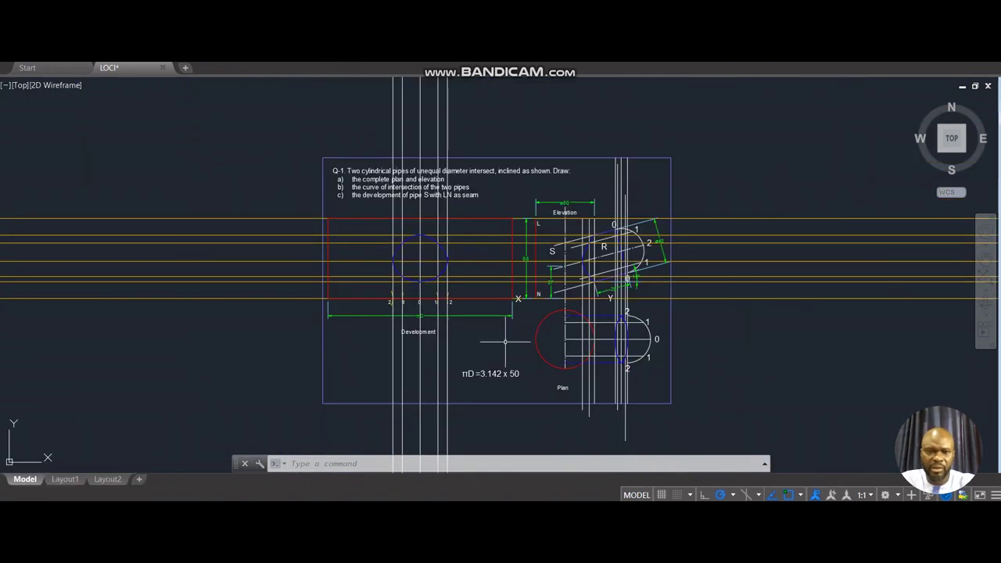
{"action": "scroll", "coordinate": [495, 318], "scroll_direction": "up", "scroll_amount": 6}
{"action": "scroll", "coordinate": [519, 323], "scroll_direction": "down", "scroll_amount": 2}
{"action": "scroll", "coordinate": [538, 377], "scroll_direction": "down", "scroll_amount": 2}
{"action": "mouse_move", "coordinate": [537, 377]}
{"action": "middle_mouse_down"}
{"action": "mouse_move", "coordinate": [521, 331]}
{"action": "mouse_move", "coordinate": [489, 323]}
{"action": "middle_mouse_up"}
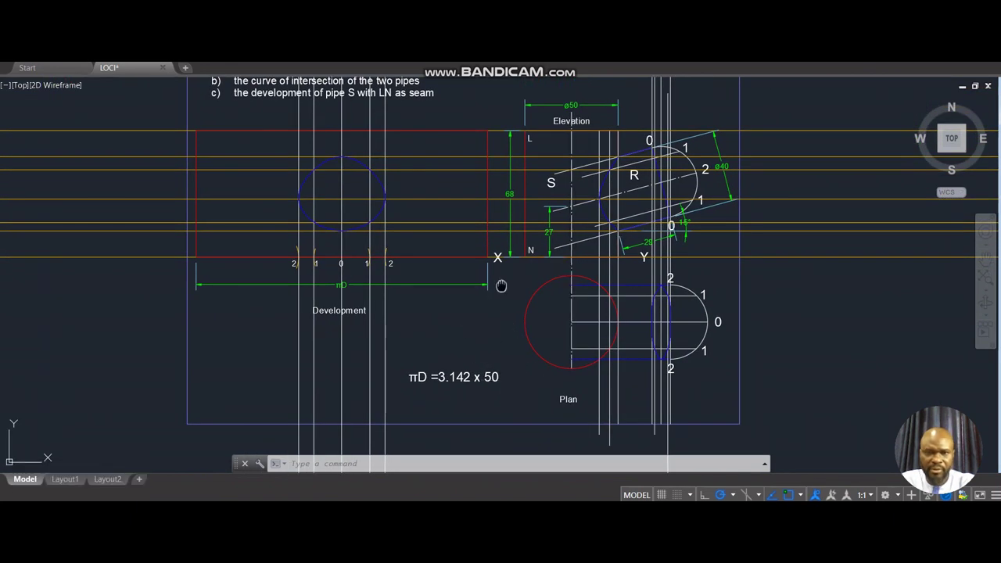
- Start a plot of the model and define its plot area as a window around the sheet's rectangular border
{"action": "middle_click_drag", "start_coordinate": [502, 286], "coordinate": [503, 302]}
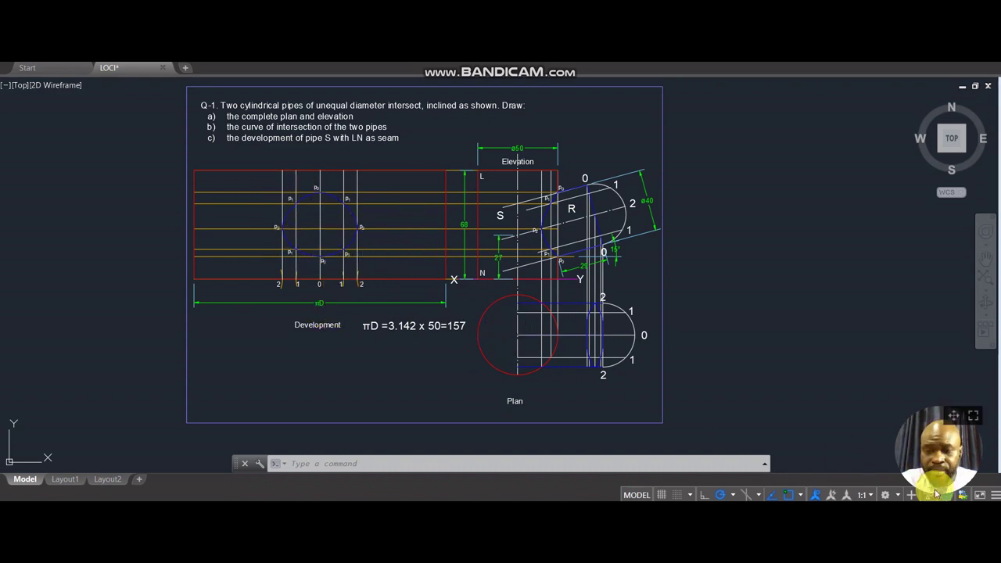
{"action": "scroll", "coordinate": [451, 334], "scroll_direction": "down", "scroll_amount": 2}
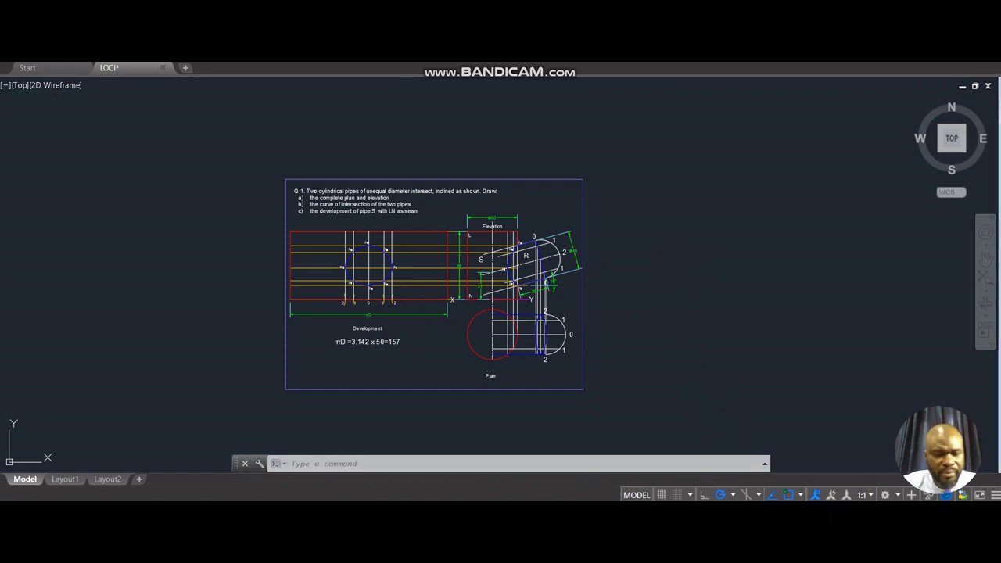
{"action": "key", "text": "ctrl+p"}
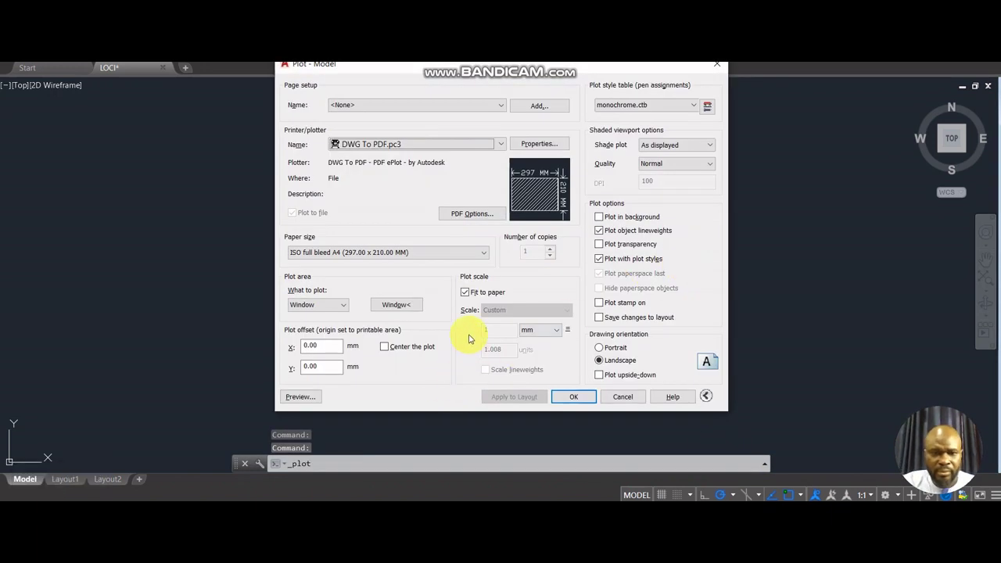
{"action": "left_click", "coordinate": [395, 306]}
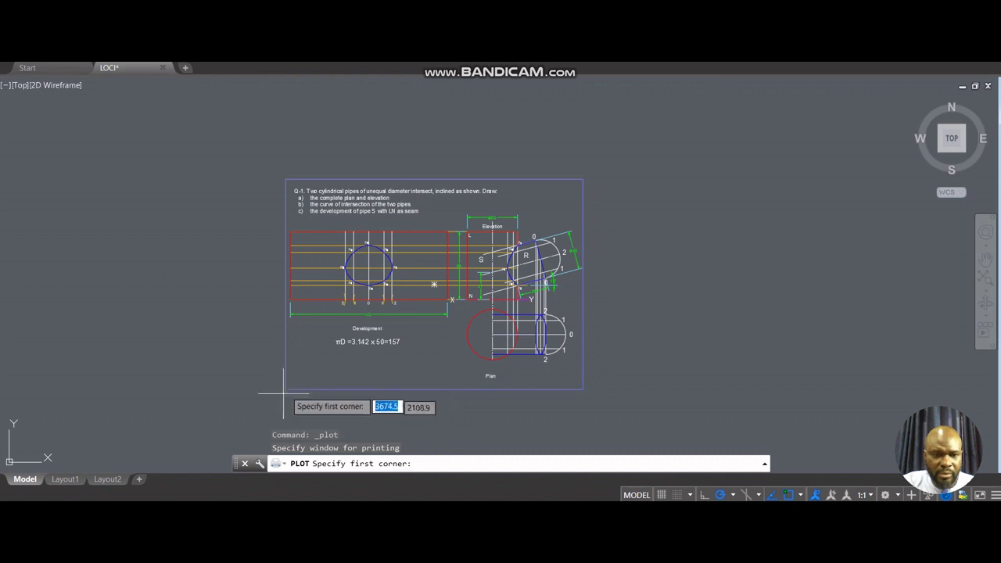
{"action": "left_click", "coordinate": [286, 388]}
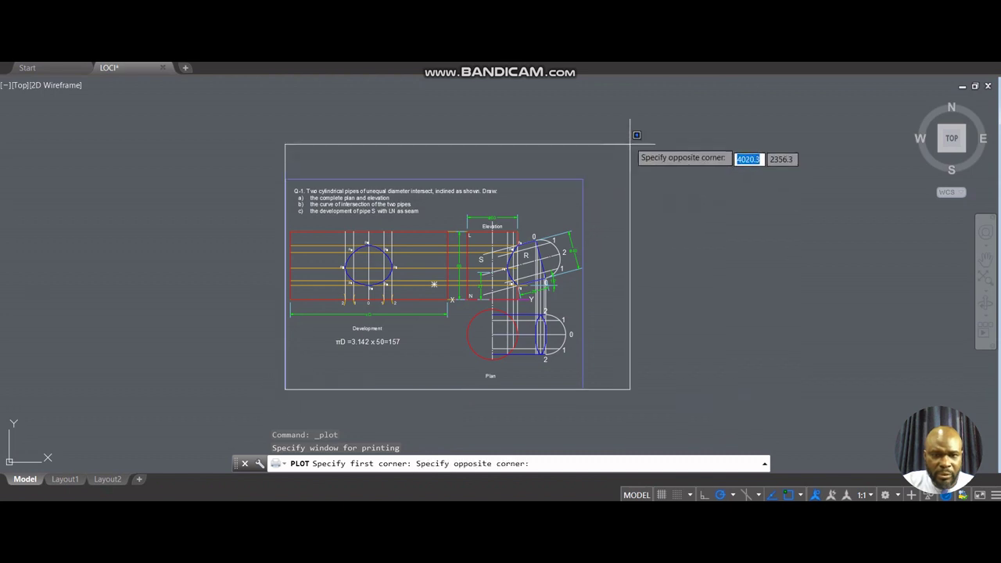
{"action": "left_click", "coordinate": [586, 173]}
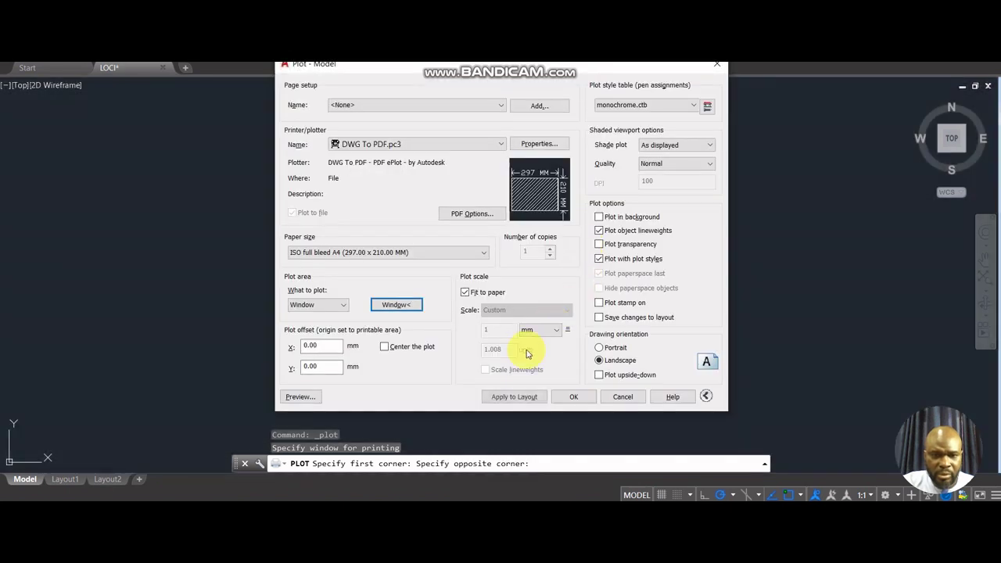
- Preview the plot and examine the development, elevation and plan of the pipes up close
{"action": "left_click", "coordinate": [299, 398]}
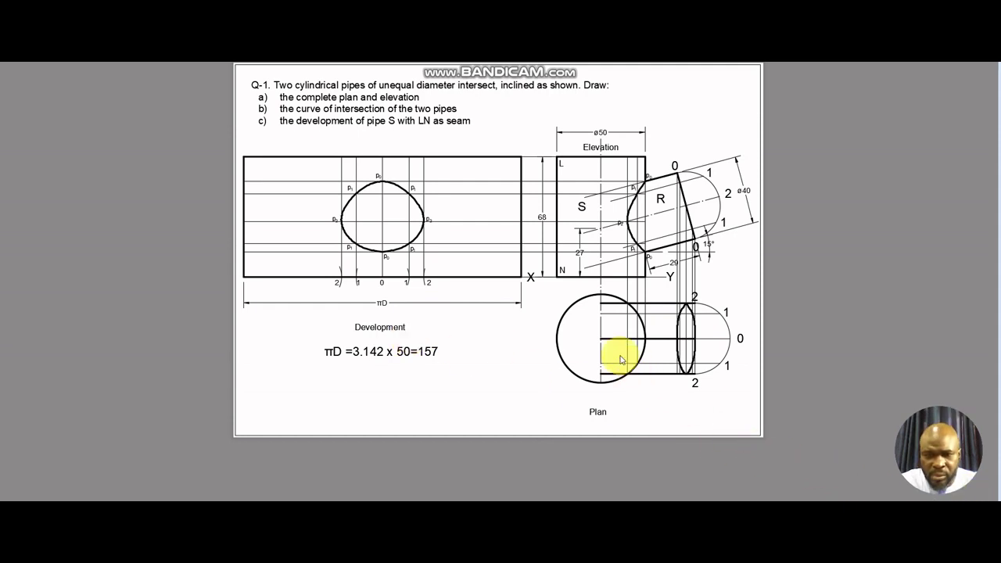
{"action": "scroll", "coordinate": [525, 304], "scroll_direction": "up", "scroll_amount": 5}
{"action": "scroll", "coordinate": [527, 305], "scroll_direction": "down", "scroll_amount": 3}
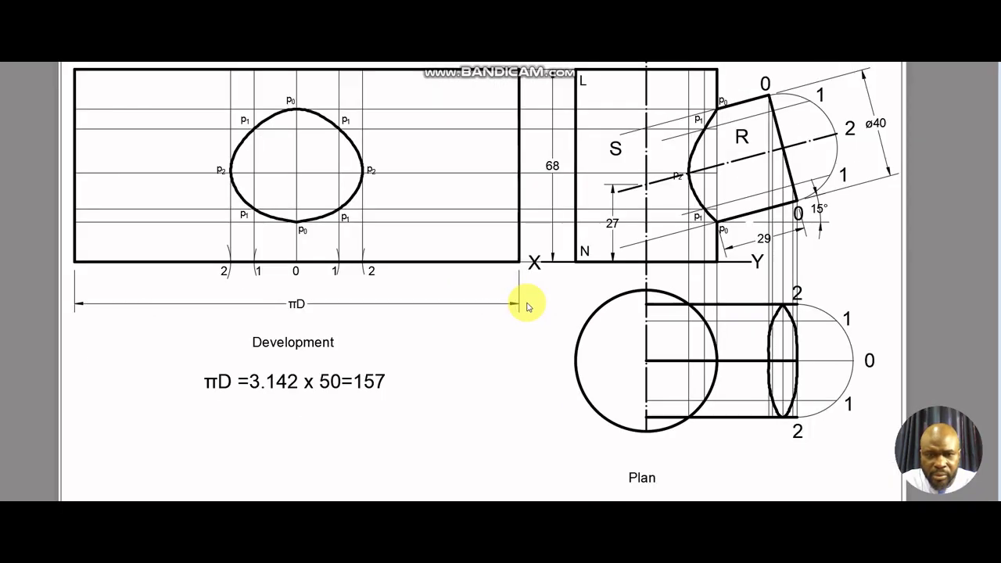
{"action": "middle_click", "coordinate": [517, 333]}
{"action": "scroll", "coordinate": [519, 313], "scroll_direction": "up", "scroll_amount": 3}
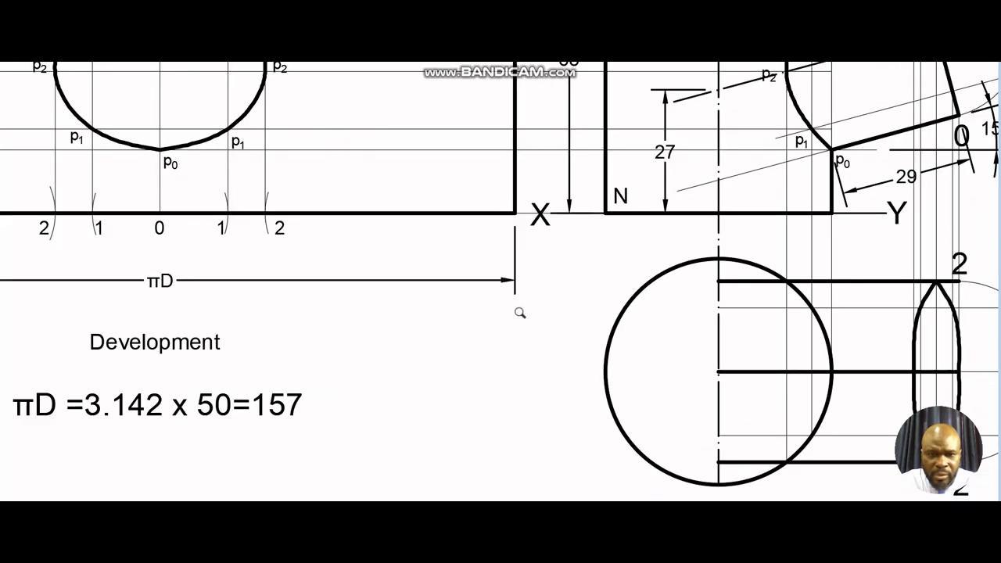
{"action": "scroll", "coordinate": [520, 309], "scroll_direction": "down", "scroll_amount": 3}
{"action": "mouse_move", "coordinate": [520, 309]}
{"action": "middle_mouse_down"}
{"action": "mouse_move", "coordinate": [521, 398]}
{"action": "mouse_move", "coordinate": [534, 360]}
{"action": "mouse_move", "coordinate": [514, 349]}
{"action": "middle_mouse_up"}
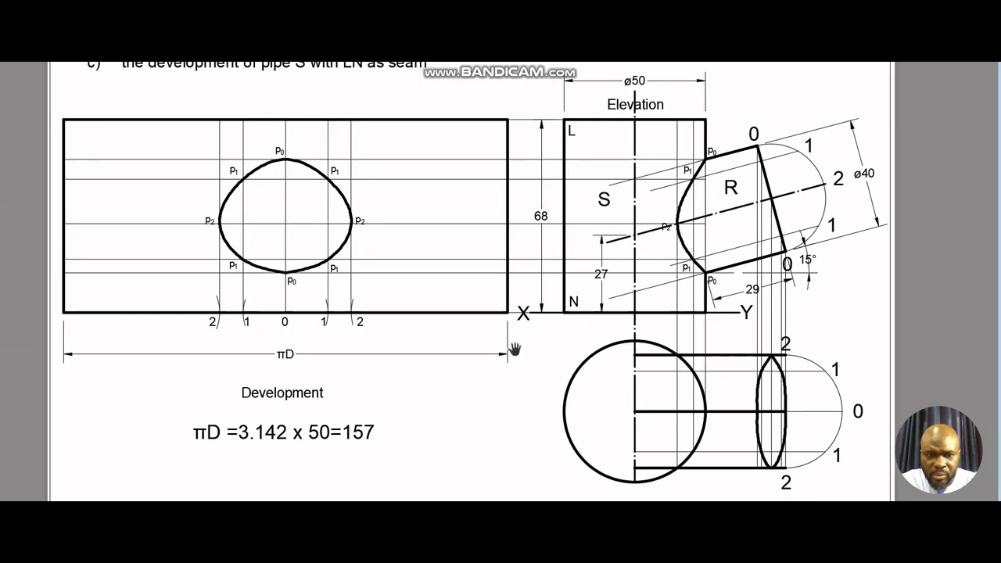